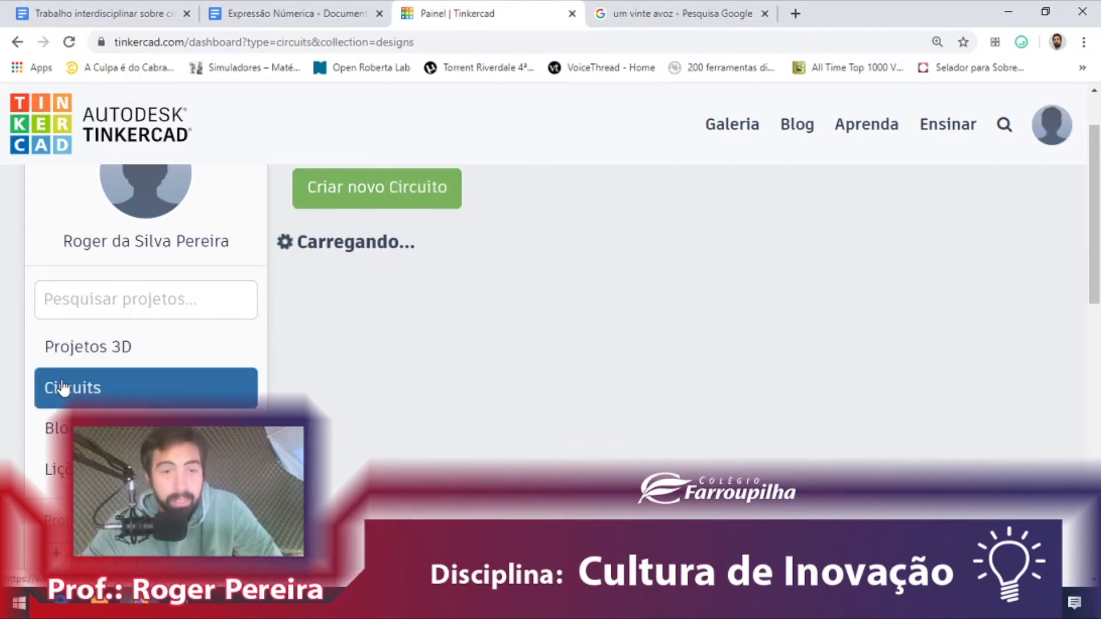
Create a new circuit and check the circuit diagram in the worksheet document
{"action": "scroll", "coordinate": [300, 256], "scroll_direction": "up", "scroll_amount": 1}
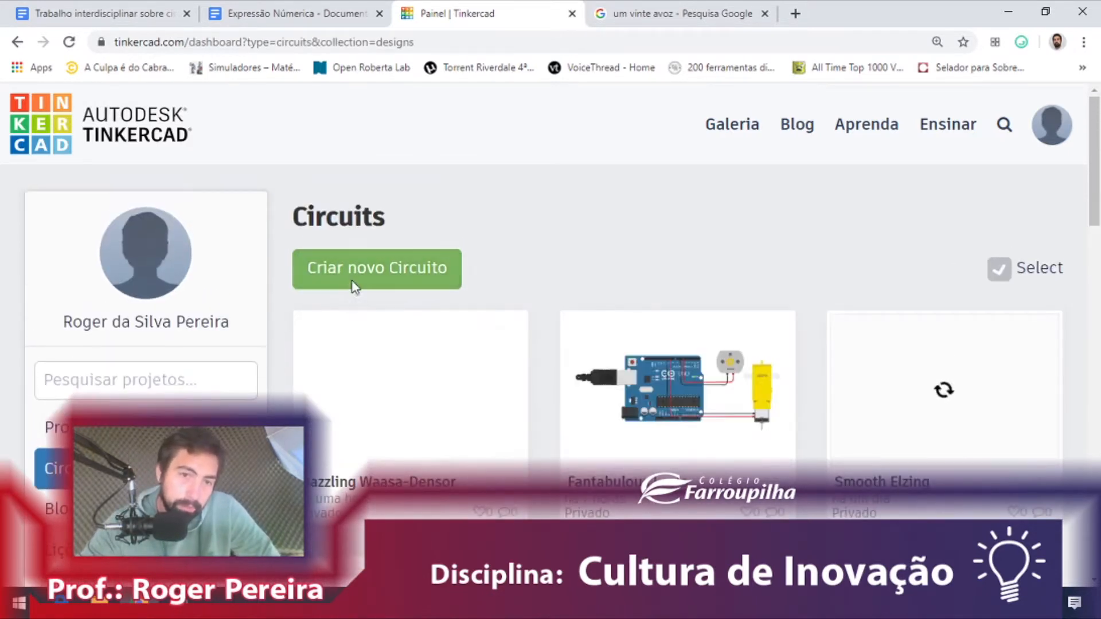
{"action": "left_click", "coordinate": [359, 274]}
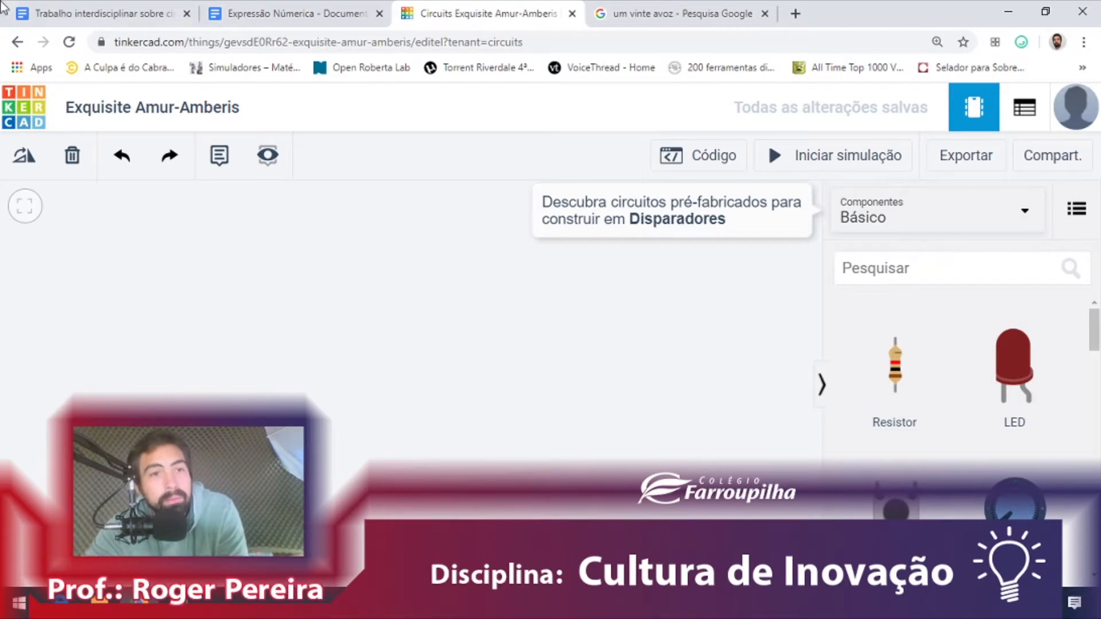
{"action": "left_click", "coordinate": [23, 13]}
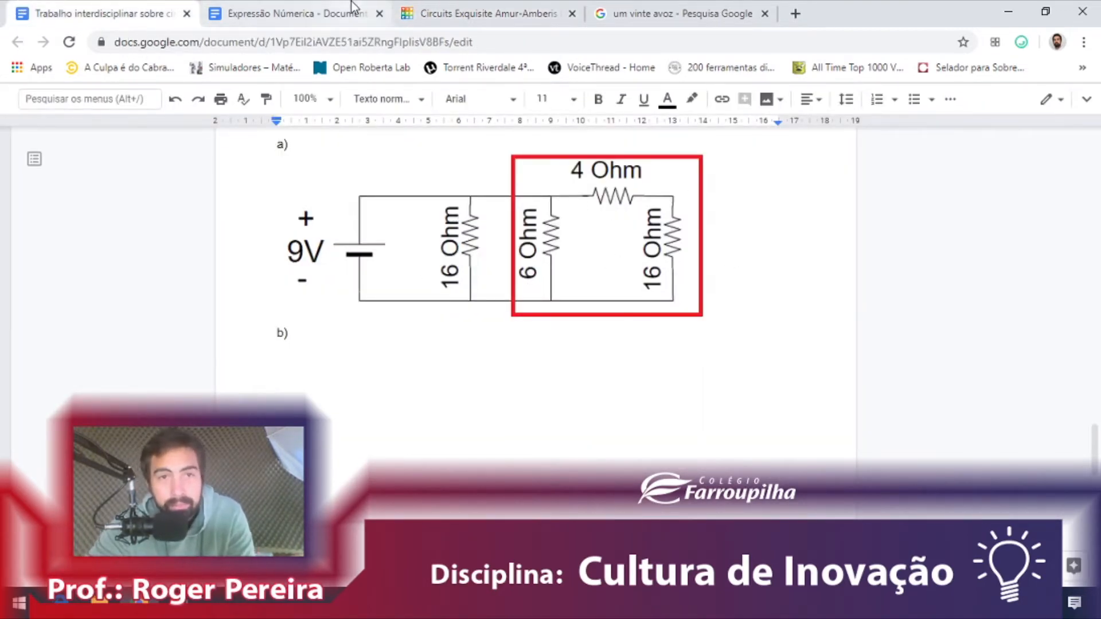
{"action": "left_click", "coordinate": [470, 13]}
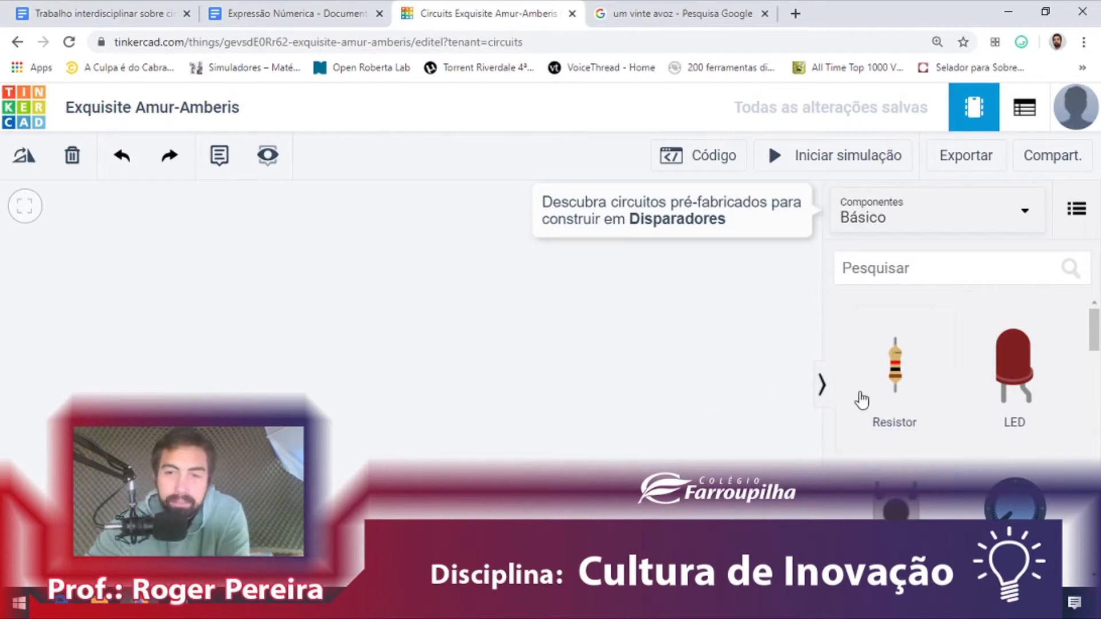
Add a 9 V battery to the empty workplane and place a resistor beside it
{"action": "scroll", "coordinate": [938, 395], "scroll_direction": "down", "scroll_amount": 2}
{"action": "scroll", "coordinate": [939, 401], "scroll_direction": "down", "scroll_amount": 5}
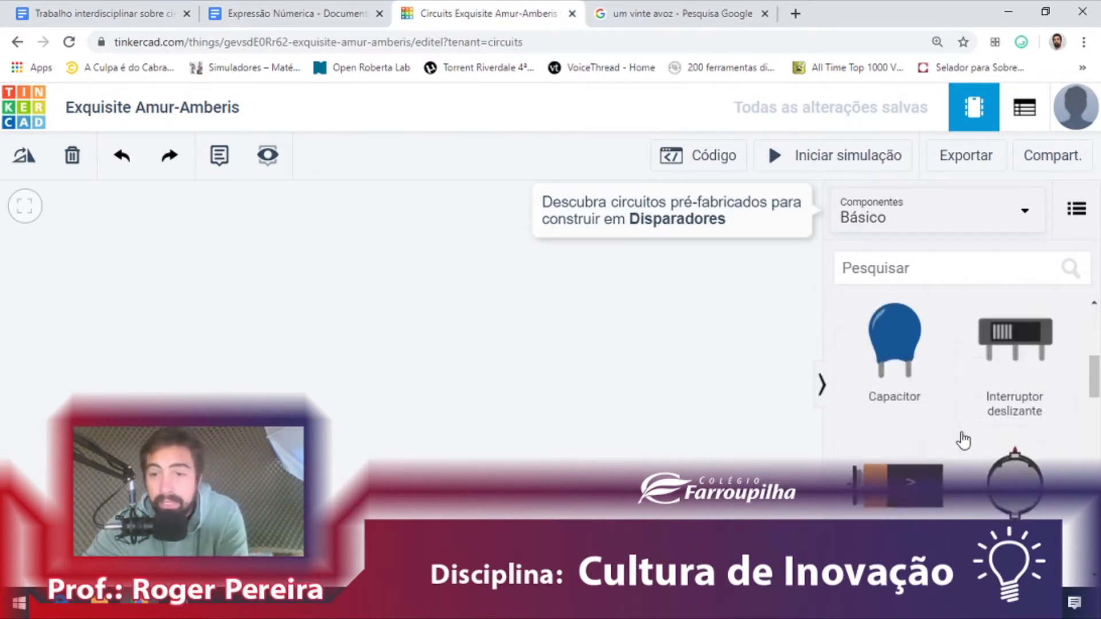
{"action": "scroll", "coordinate": [917, 370], "scroll_direction": "up", "scroll_amount": 1}
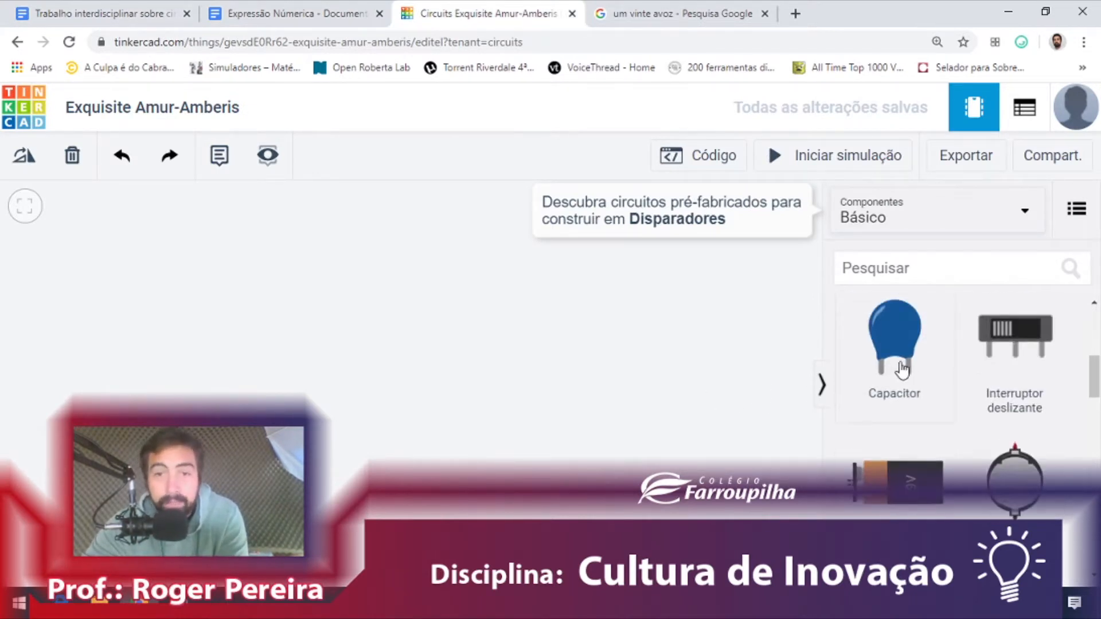
{"action": "left_click_drag", "start_coordinate": [902, 501], "coordinate": [583, 291]}
{"action": "scroll", "coordinate": [931, 372], "scroll_direction": "up", "scroll_amount": 4}
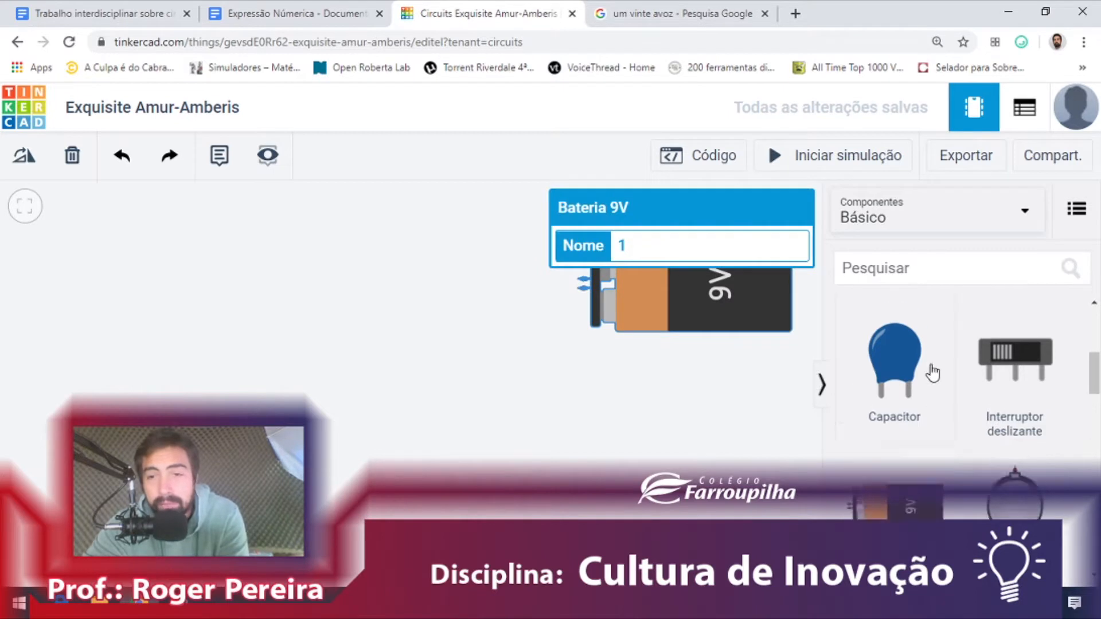
{"action": "left_click_drag", "start_coordinate": [896, 373], "coordinate": [468, 278]}
Consult exercise 1 a) of the circuits worksheet for the series circuit diagram, and return to the circuit editor
{"action": "left_click", "coordinate": [97, 13]}
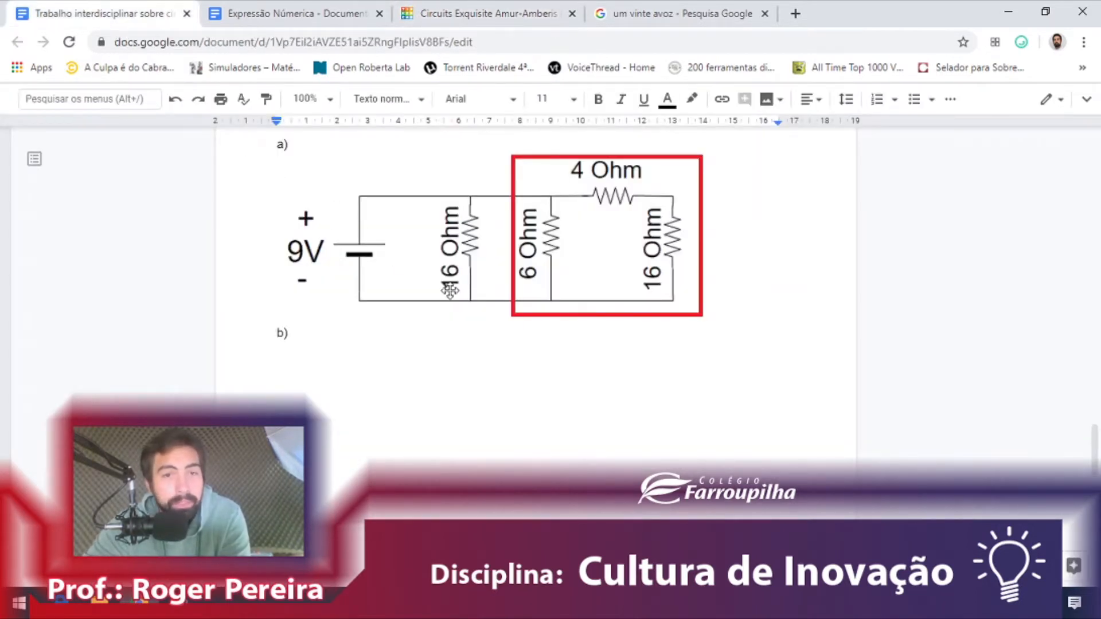
{"action": "scroll", "coordinate": [654, 309], "scroll_direction": "down", "scroll_amount": 5}
{"action": "scroll", "coordinate": [684, 346], "scroll_direction": "up", "scroll_amount": 12}
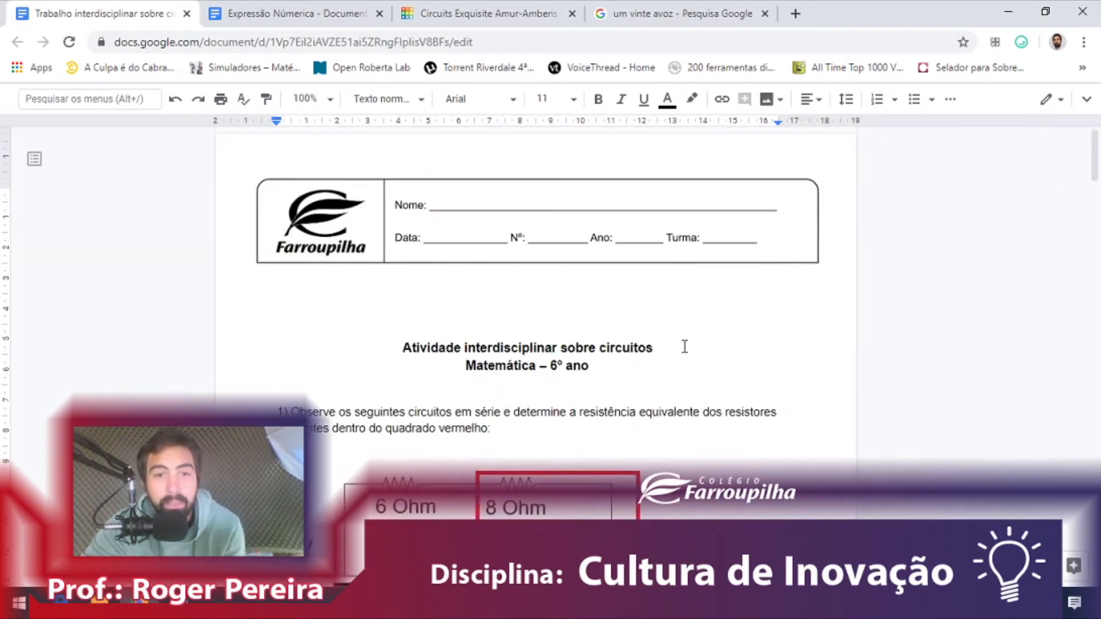
{"action": "scroll", "coordinate": [685, 346], "scroll_direction": "down", "scroll_amount": 4}
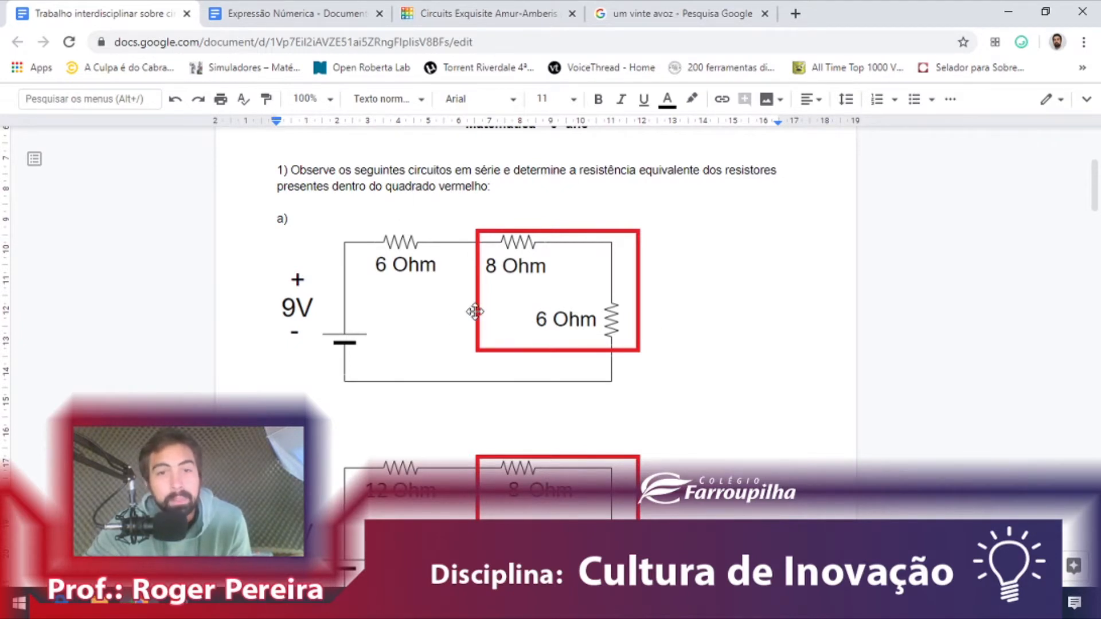
{"action": "left_click", "coordinate": [424, 14]}
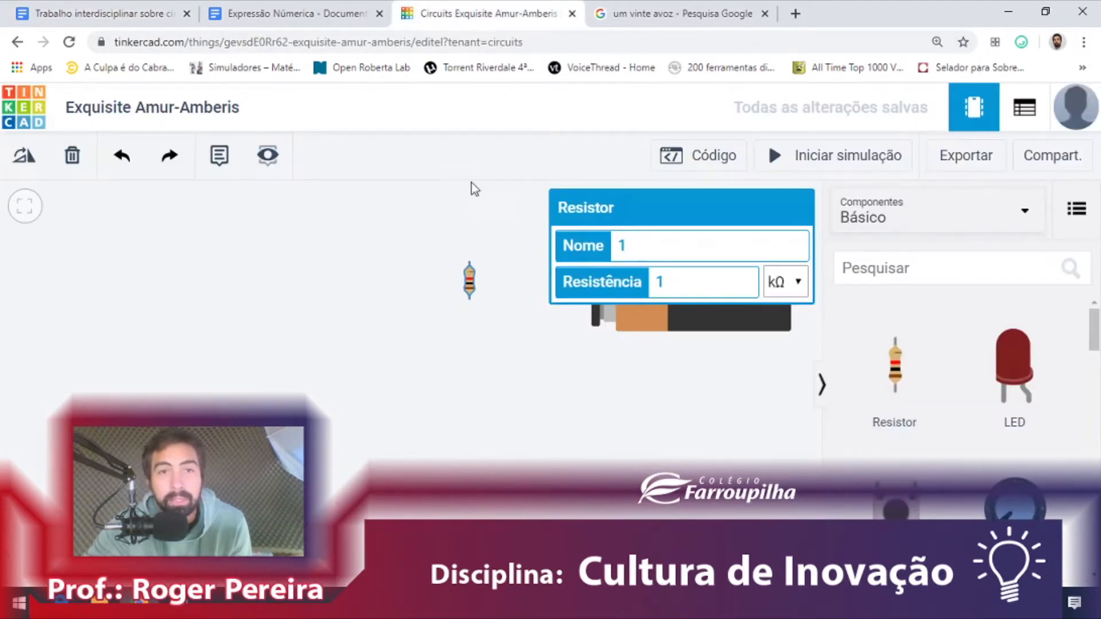
Rotate the resistor 90° to lie horizontally and place it in front of the battery's terminals
{"action": "left_click", "coordinate": [518, 241]}
{"action": "left_click", "coordinate": [469, 282]}
{"action": "scroll", "coordinate": [471, 282], "scroll_direction": "up", "scroll_amount": 1}
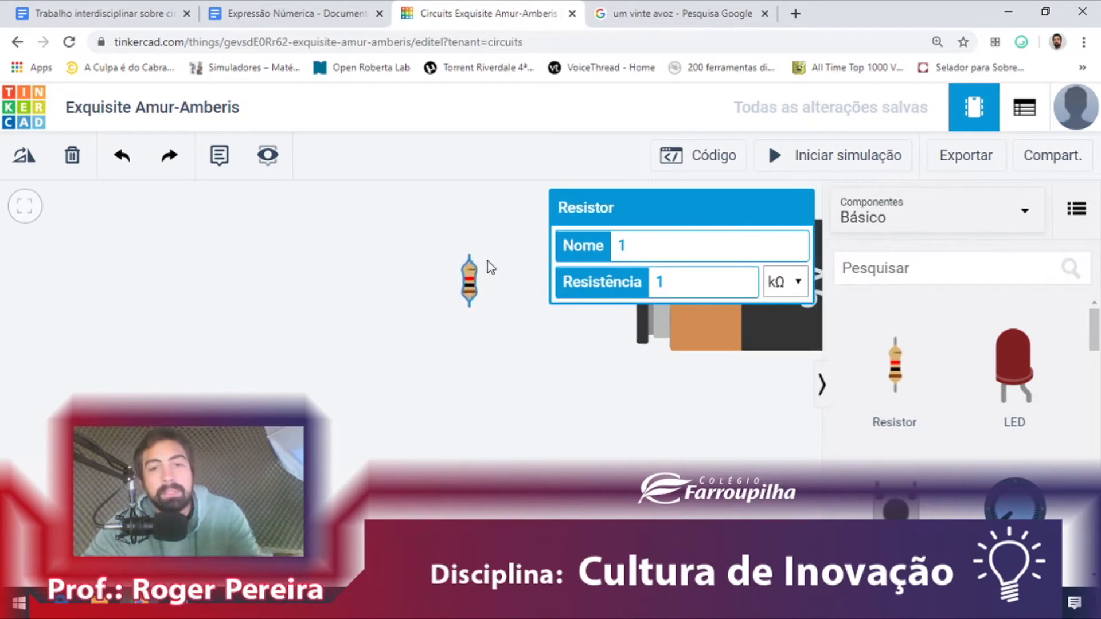
{"action": "scroll", "coordinate": [488, 260], "scroll_direction": "up", "scroll_amount": 1}
{"action": "left_click_drag", "start_coordinate": [513, 288], "coordinate": [481, 275]}
{"action": "left_click", "coordinate": [429, 260]}
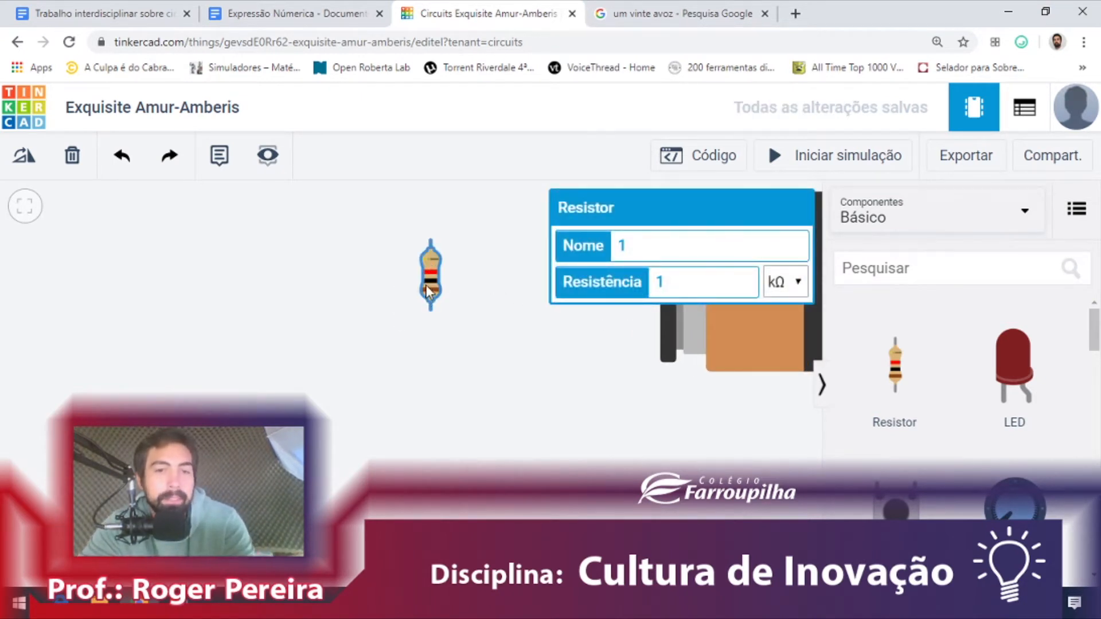
{"action": "key", "text": "r"}
{"action": "key", "text": "r"}
{"action": "key", "text": "r"}
{"action": "left_click_drag", "start_coordinate": [433, 280], "coordinate": [490, 251]}
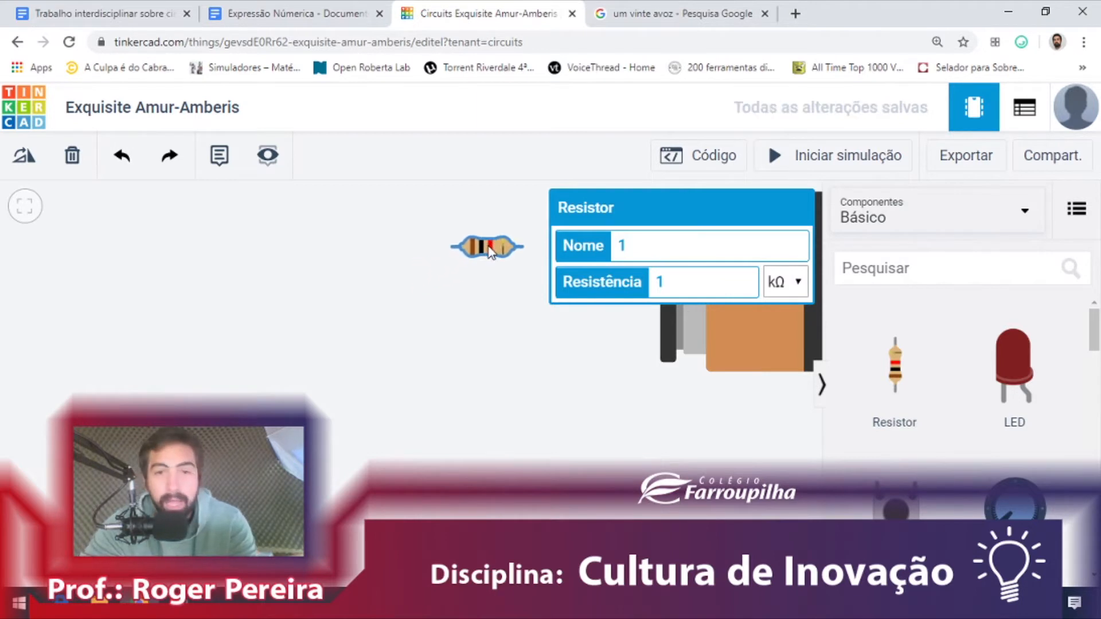
Rotate the horizontal resistor 180° to reverse the direction of its colour bands
{"action": "left_click", "coordinate": [41, 161]}
{"action": "left_click", "coordinate": [41, 160]}
{"action": "left_click", "coordinate": [42, 161]}
{"action": "left_click", "coordinate": [41, 161]}
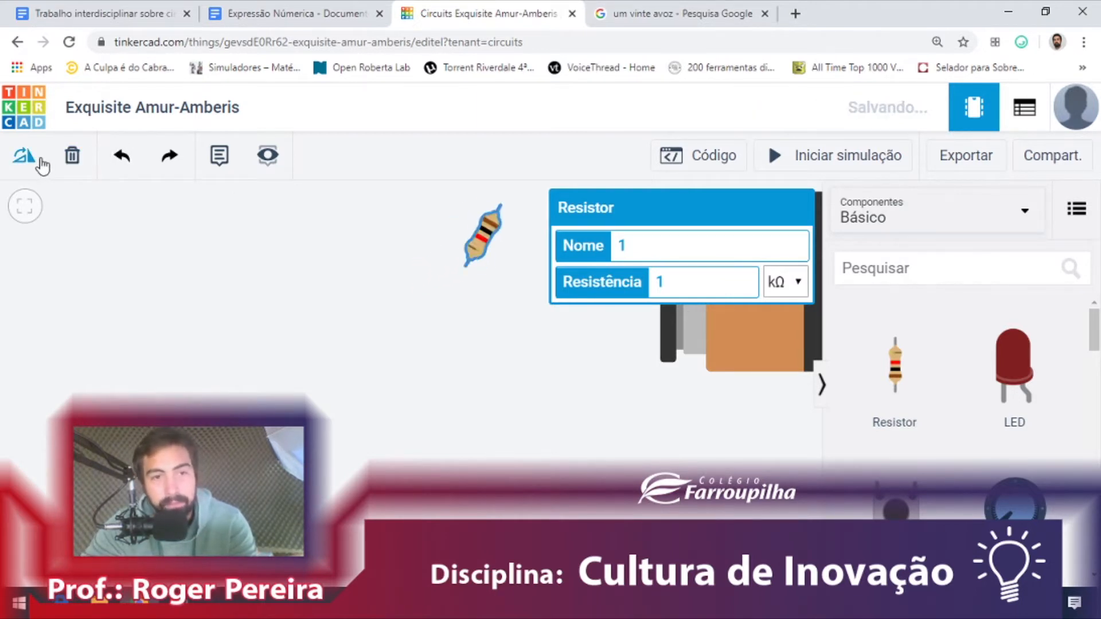
{"action": "left_click", "coordinate": [40, 161]}
{"action": "left_click", "coordinate": [40, 161]}
{"action": "left_click", "coordinate": [432, 332]}
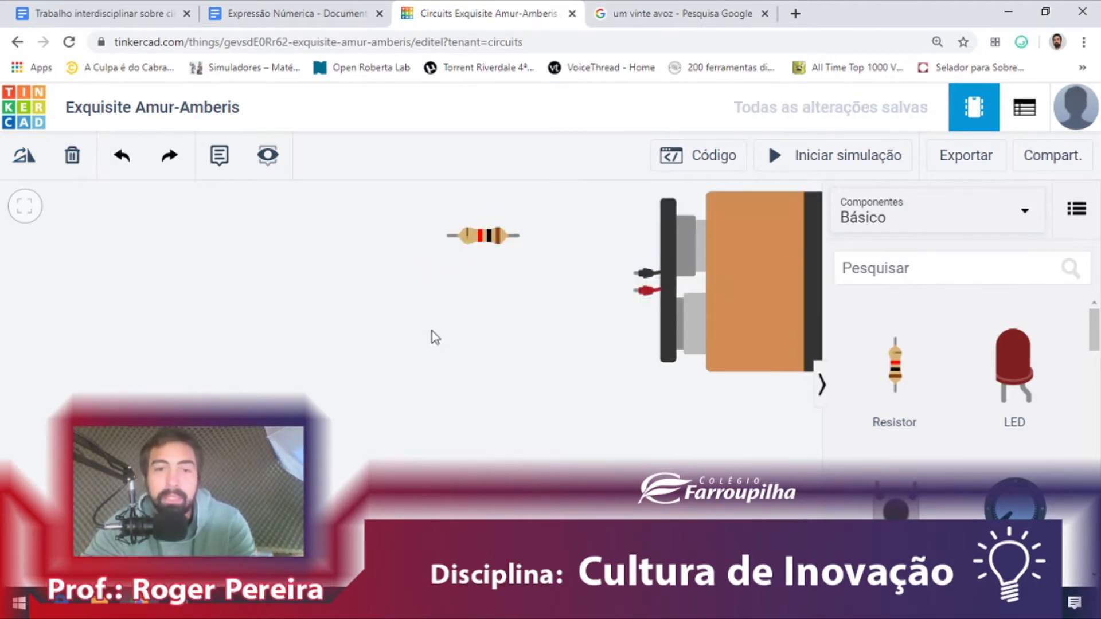
Nudge the resistor slightly and rotate it another 180° back to its previous orientation
{"action": "left_click_drag", "start_coordinate": [485, 250], "coordinate": [498, 261]}
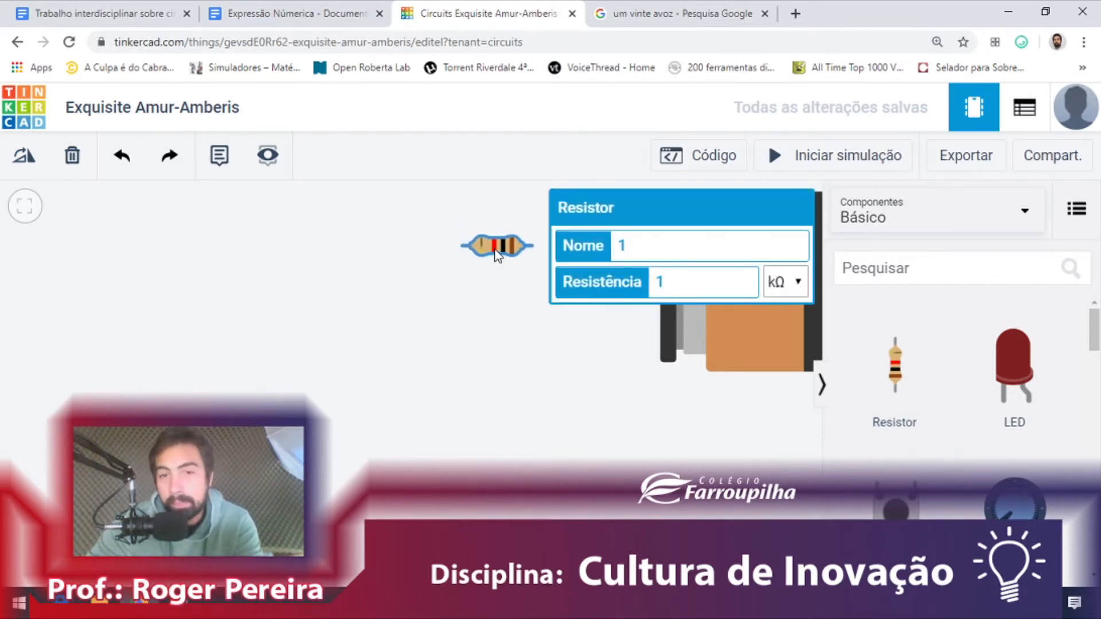
{"action": "left_click", "coordinate": [508, 284]}
{"action": "left_click", "coordinate": [496, 258]}
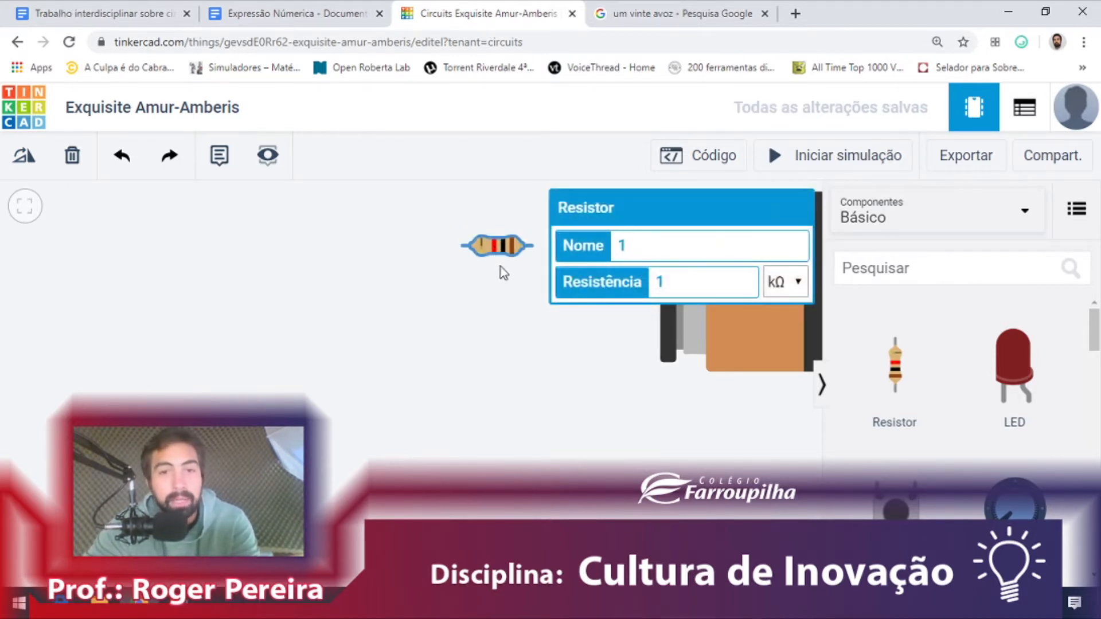
{"action": "key", "text": "r"}
{"action": "key", "text": "r"}
{"action": "key", "text": "r"}
{"action": "key", "text": "r"}
{"action": "key", "text": "r"}
{"action": "key", "text": "r"}
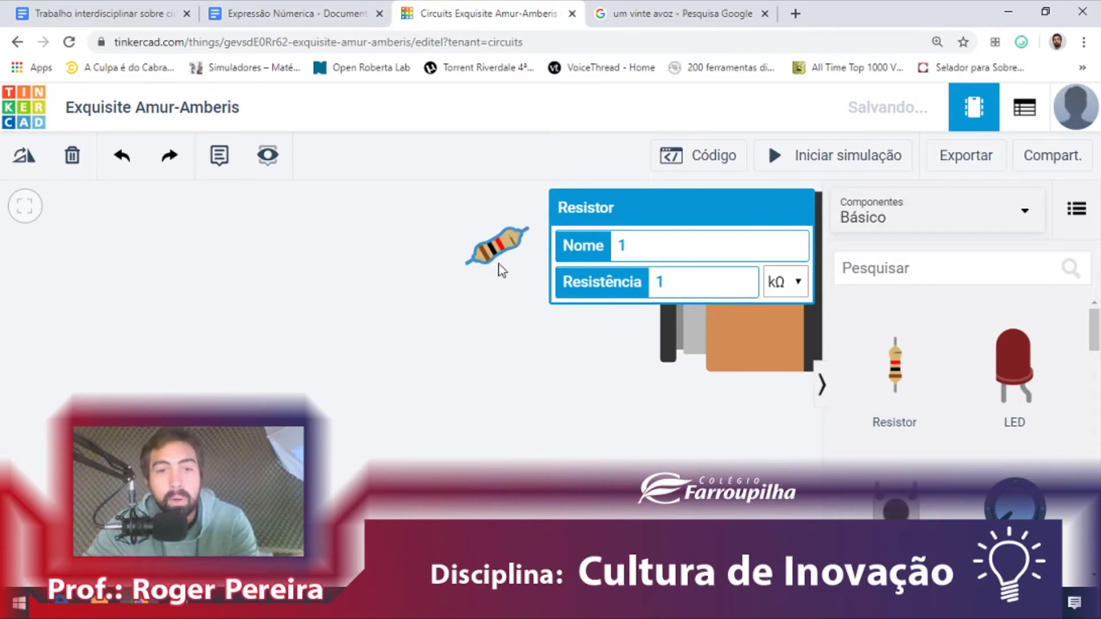
{"action": "left_click", "coordinate": [518, 301]}
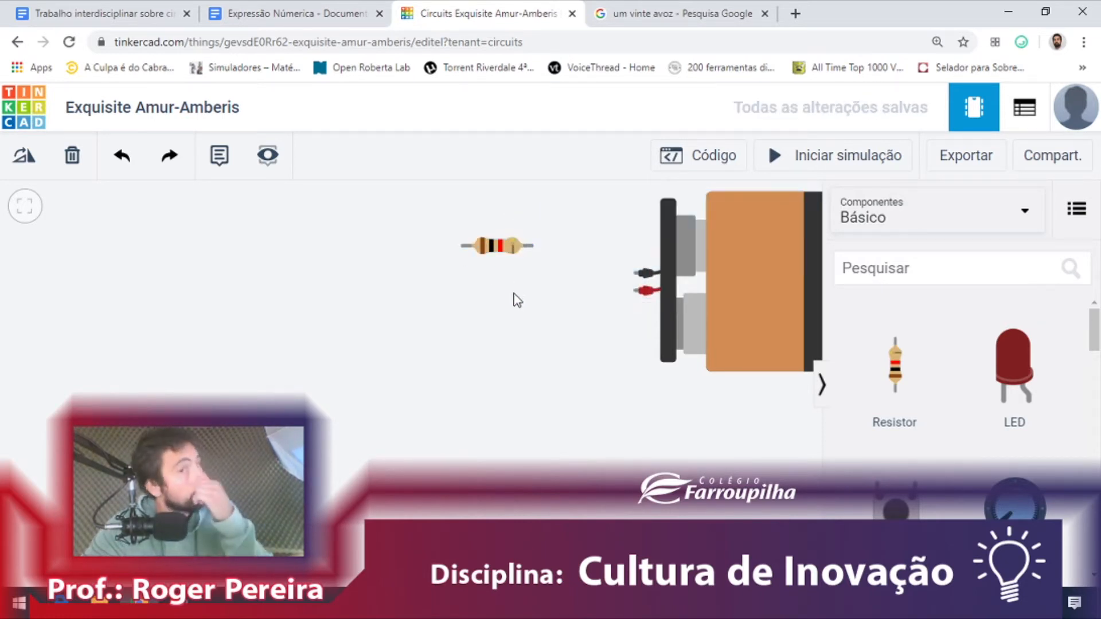
Add a second resistor laid horizontally to the left of the first, and a third, vertical one below and to their right
{"action": "left_click_drag", "start_coordinate": [894, 367], "coordinate": [381, 255]}
{"action": "key", "text": "r"}
{"action": "key", "text": "r"}
{"action": "key", "text": "r"}
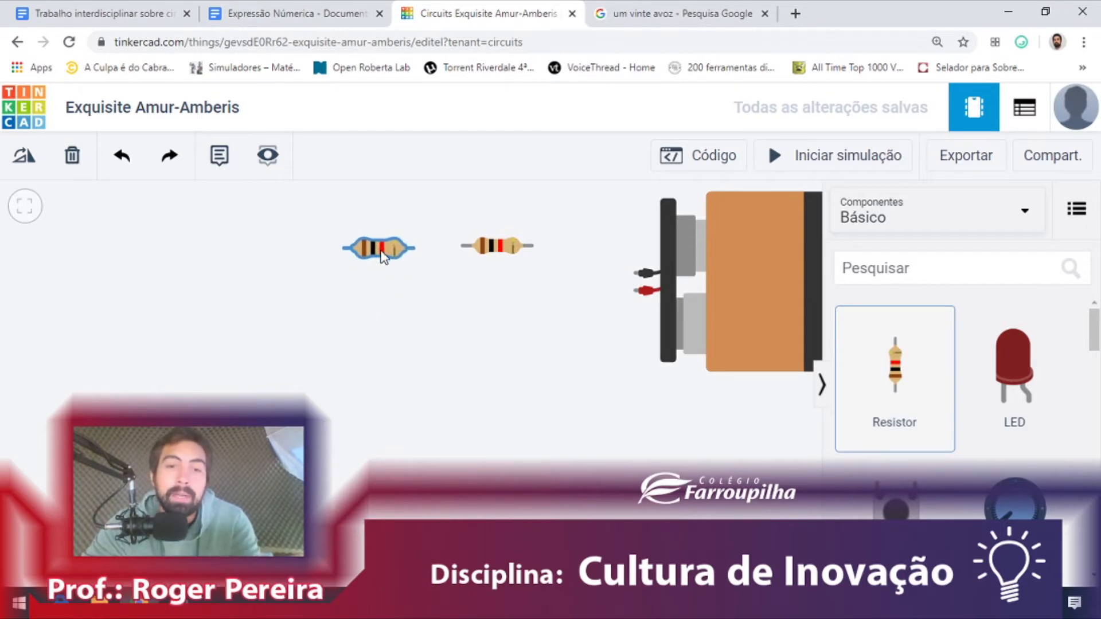
{"action": "left_click", "coordinate": [380, 250]}
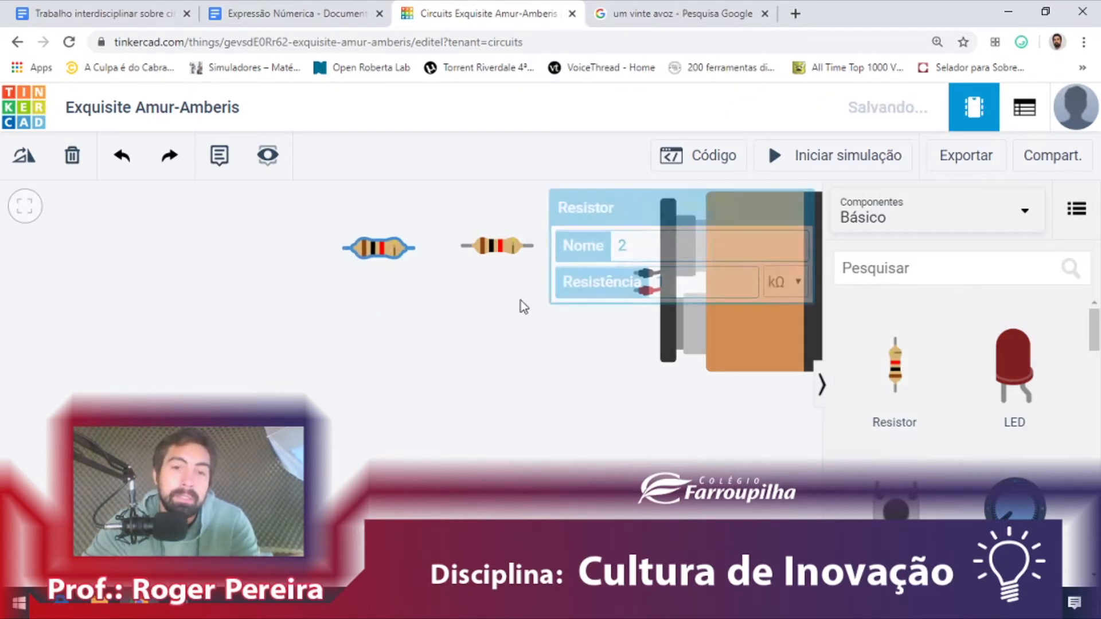
{"action": "left_click", "coordinate": [888, 378]}
{"action": "left_click", "coordinate": [577, 305]}
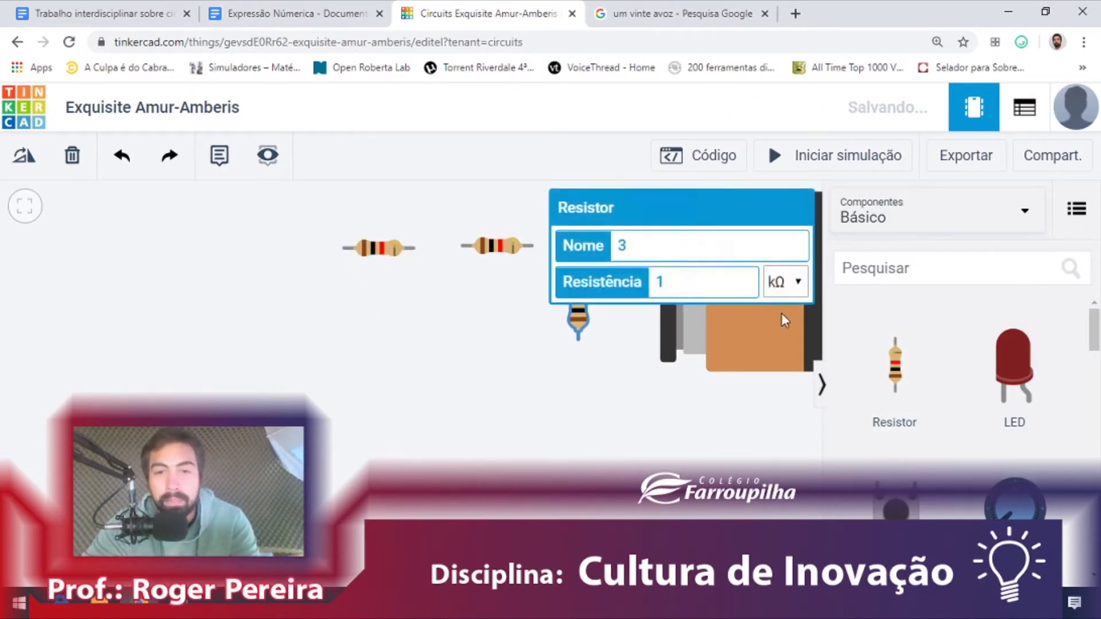
Move the 9 V battery to the left of the resistors and rotate it 180° so its terminals face them
{"action": "left_click", "coordinate": [782, 313]}
{"action": "left_click_drag", "start_coordinate": [795, 366], "coordinate": [254, 363]}
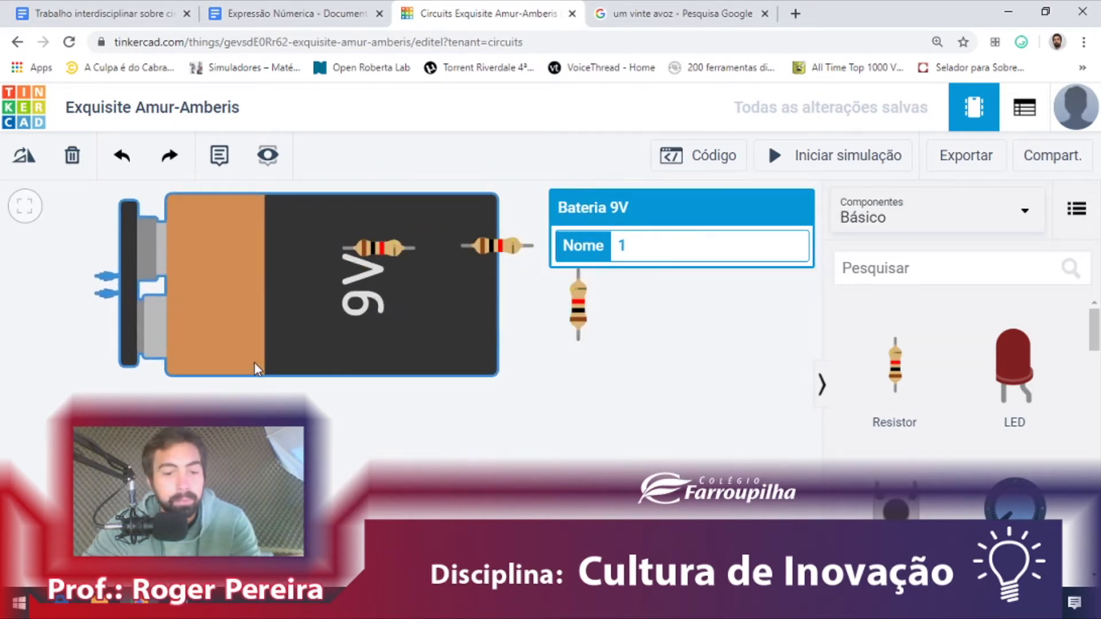
{"action": "key", "text": "r"}
{"action": "key", "text": "r"}
{"action": "key", "text": "r"}
{"action": "key", "text": "r"}
{"action": "key", "text": "r"}
{"action": "key", "text": "r"}
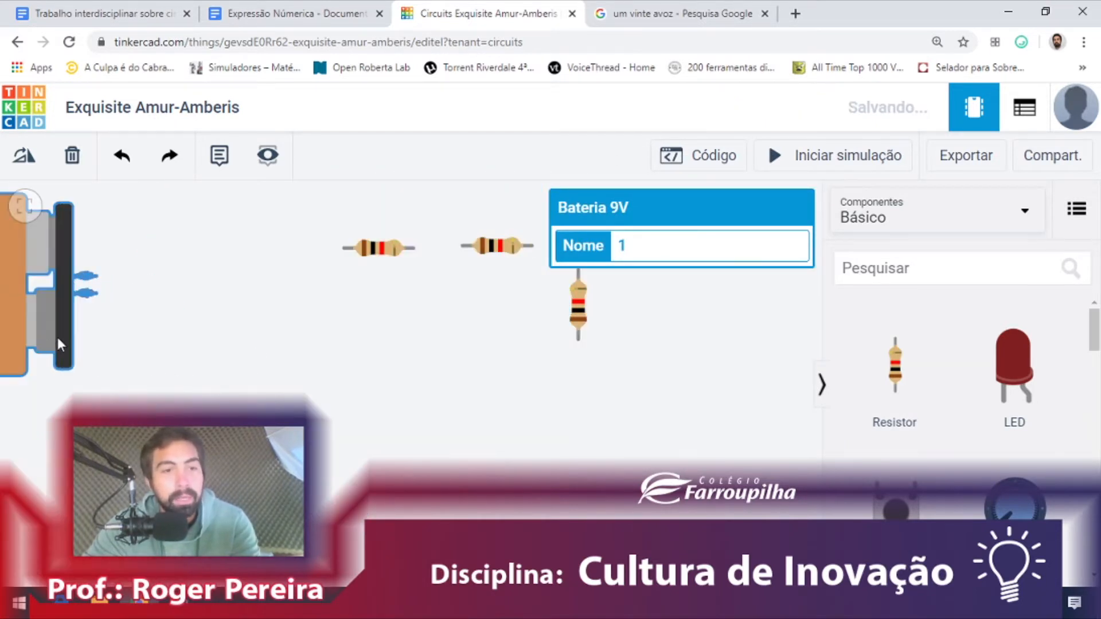
{"action": "left_click_drag", "start_coordinate": [57, 335], "coordinate": [248, 330]}
{"action": "left_click", "coordinate": [553, 435]}
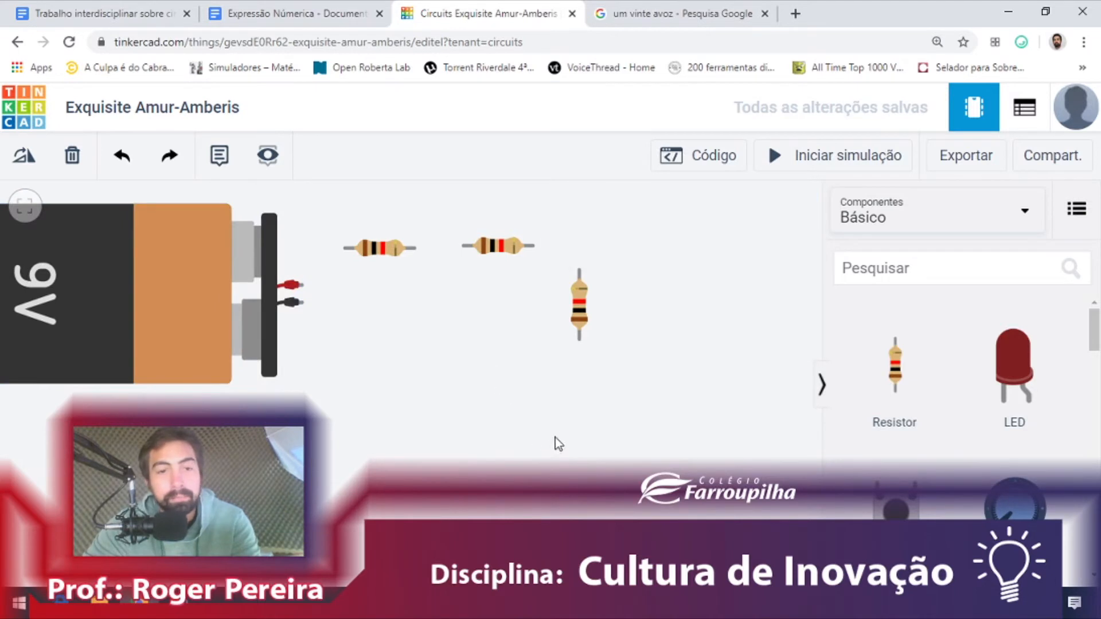
Reposition the three resistors, with the two horizontal ones aligned in a row and the vertical one below and to their right
{"action": "left_click_drag", "start_coordinate": [379, 247], "coordinate": [409, 260]}
{"action": "left_click_drag", "start_coordinate": [504, 251], "coordinate": [528, 270]}
{"action": "left_click_drag", "start_coordinate": [579, 321], "coordinate": [613, 330]}
{"action": "left_click", "coordinate": [545, 339]}
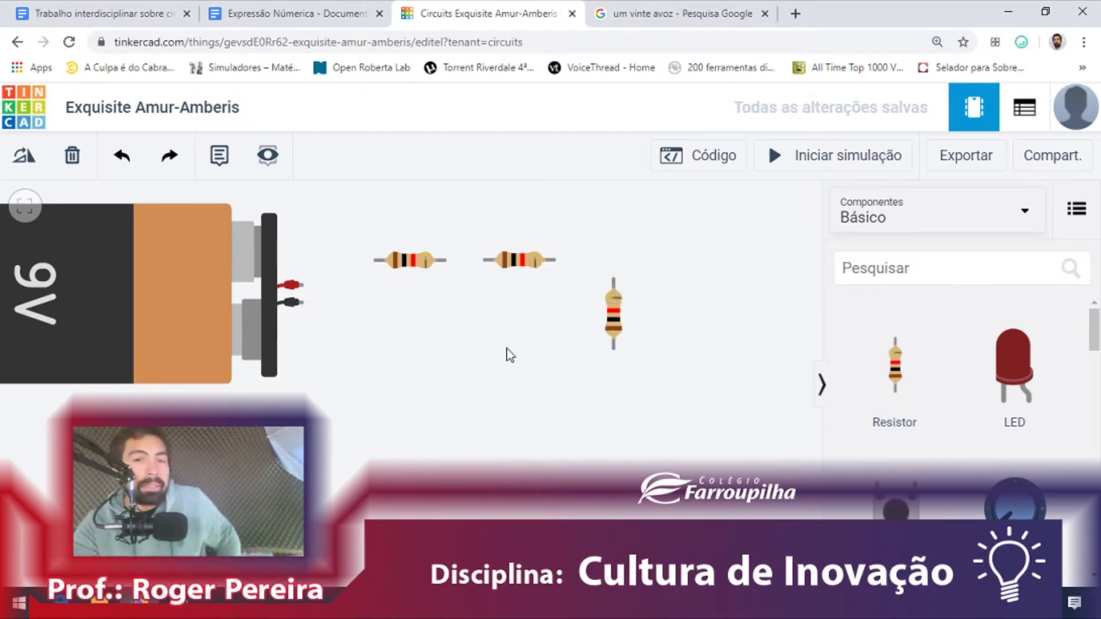
Wire the battery's positive terminal to the left end of the nearest resistor, bending the wire at a right angle
{"action": "left_click", "coordinate": [303, 291]}
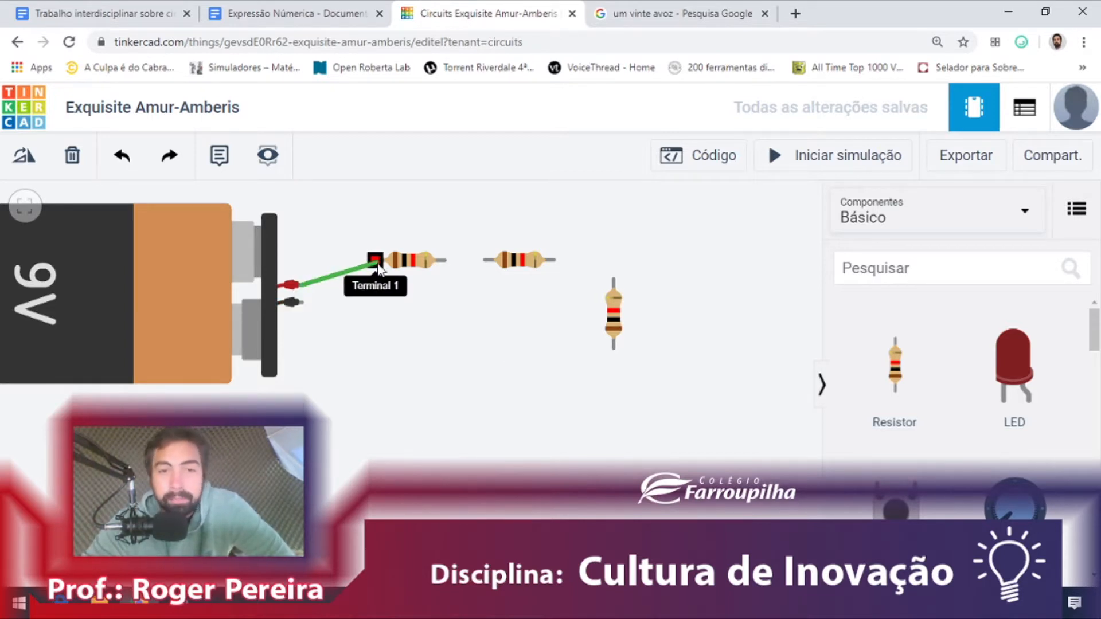
{"action": "left_click", "coordinate": [375, 261]}
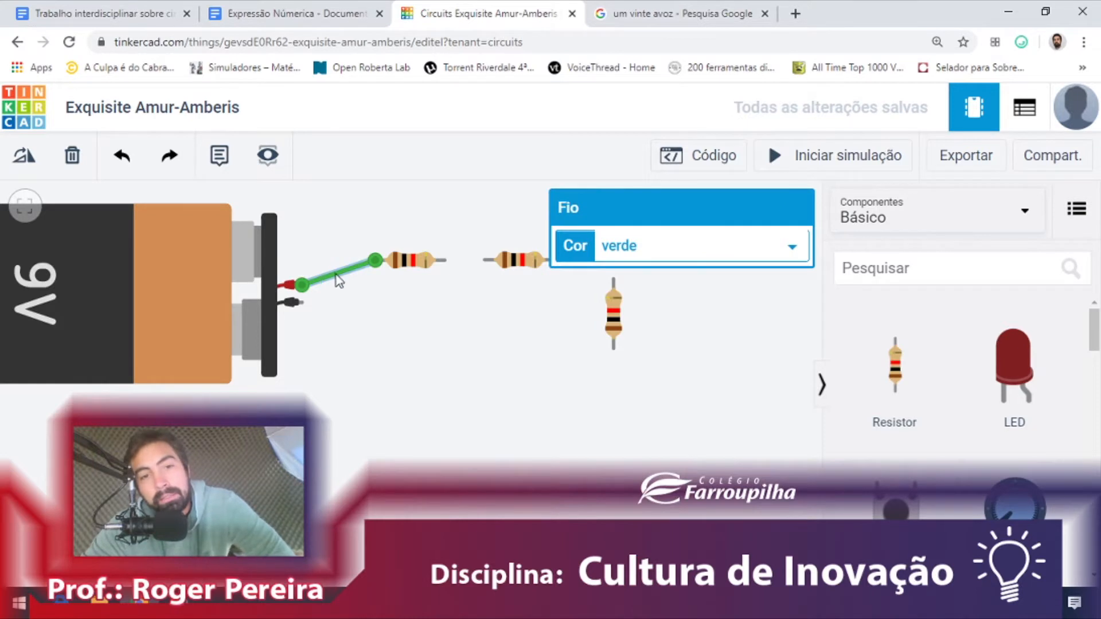
{"action": "left_click_drag", "start_coordinate": [336, 274], "coordinate": [305, 265]}
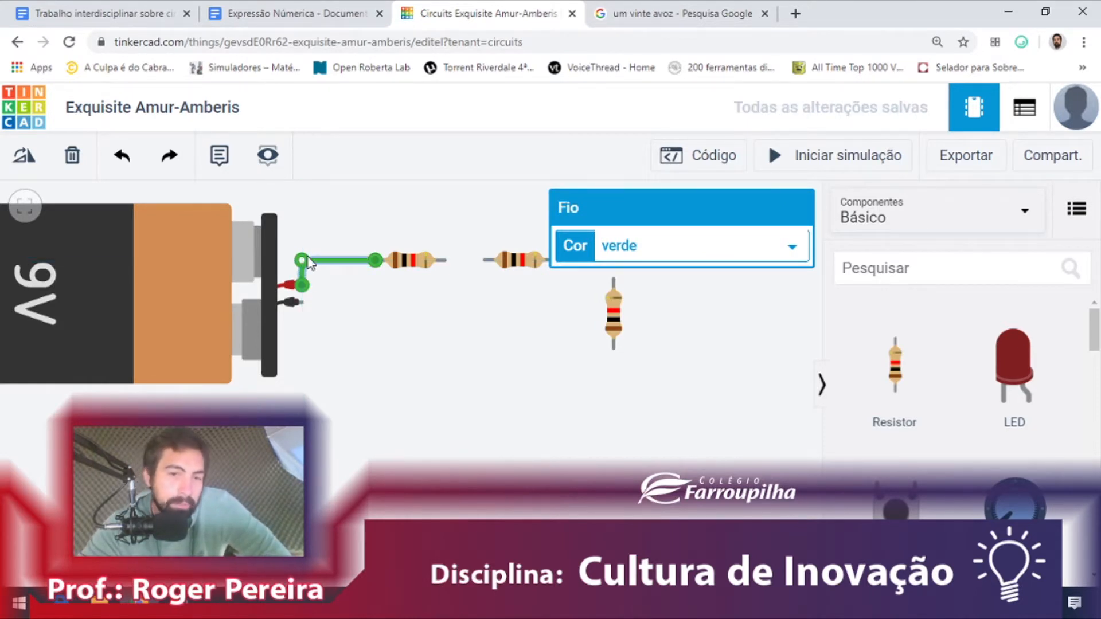
{"action": "left_click", "coordinate": [337, 303]}
Try adding an extra bend point to the horizontal section of the green wire
{"action": "left_click", "coordinate": [325, 261]}
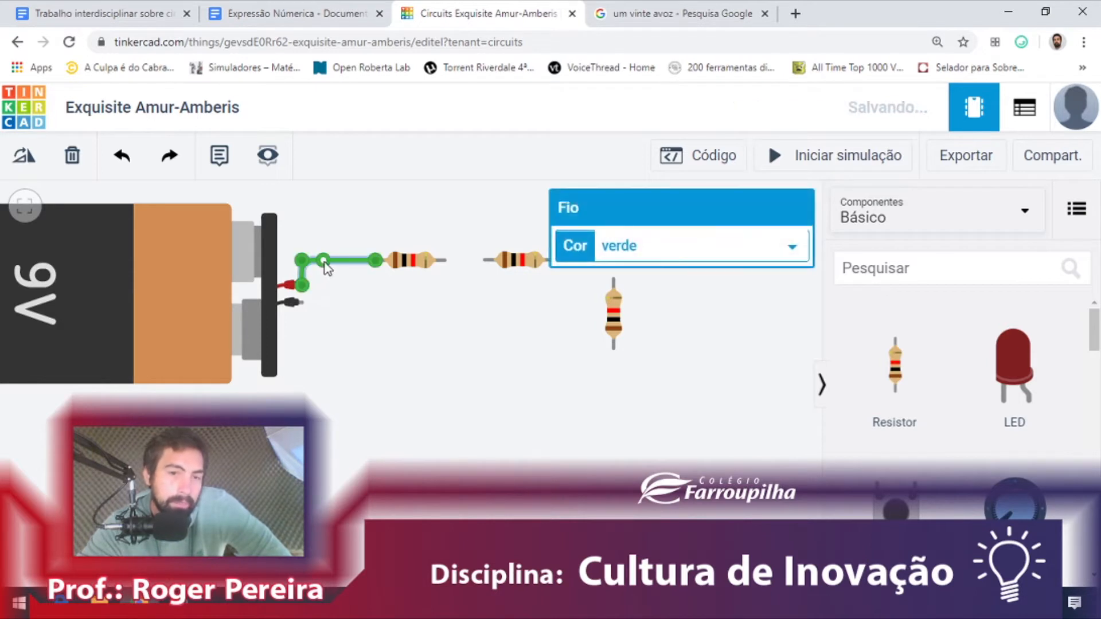
{"action": "left_click_drag", "start_coordinate": [325, 261], "coordinate": [322, 232]}
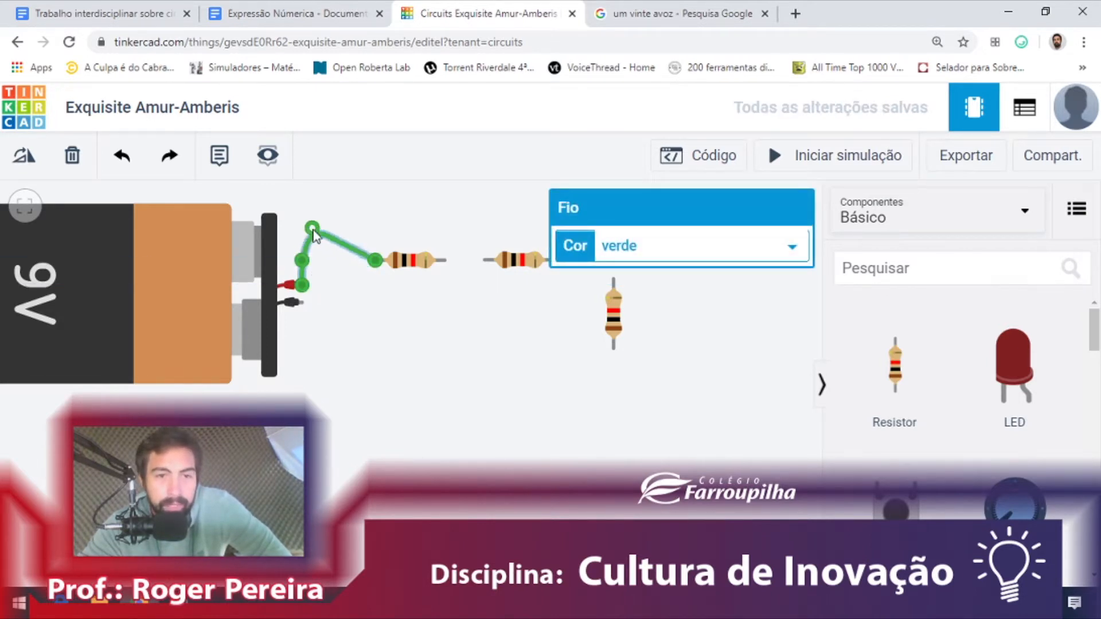
{"action": "left_click", "coordinate": [360, 330]}
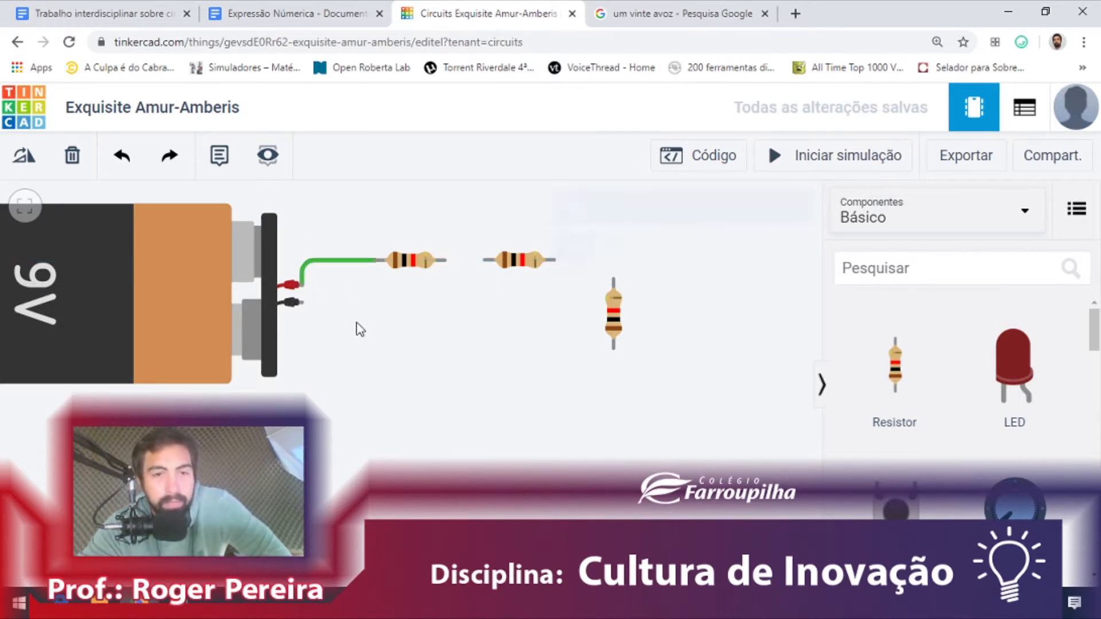
{"action": "left_click", "coordinate": [322, 260]}
{"action": "left_click", "coordinate": [380, 329]}
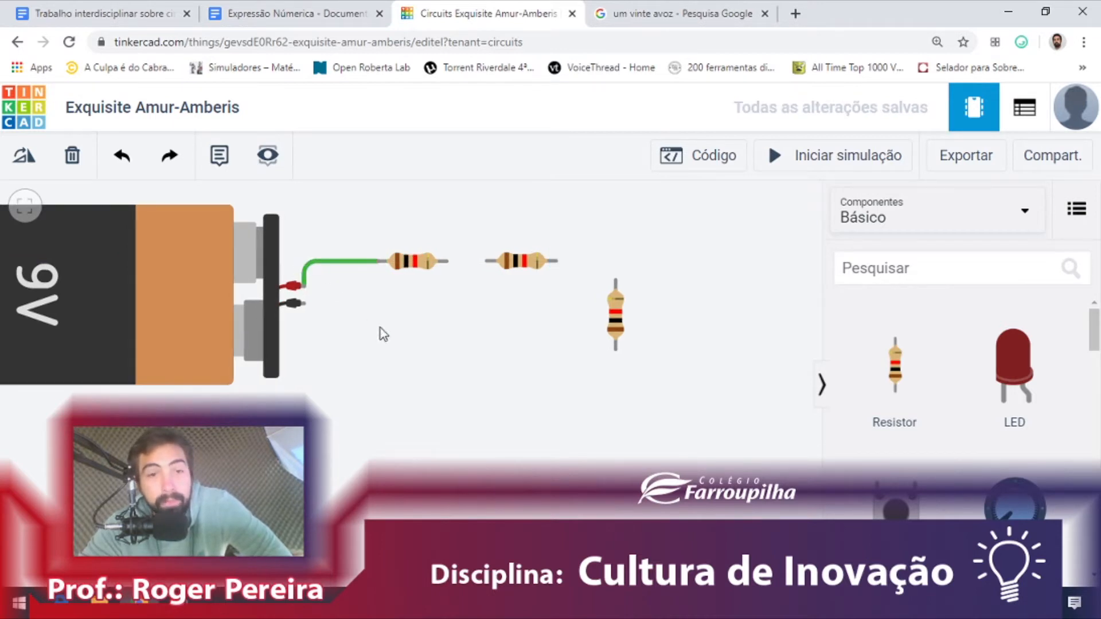
Wire the first horizontal resistor to the second, and the second to the vertical resistor's upper end with a right-angle bend
{"action": "left_click", "coordinate": [446, 261]}
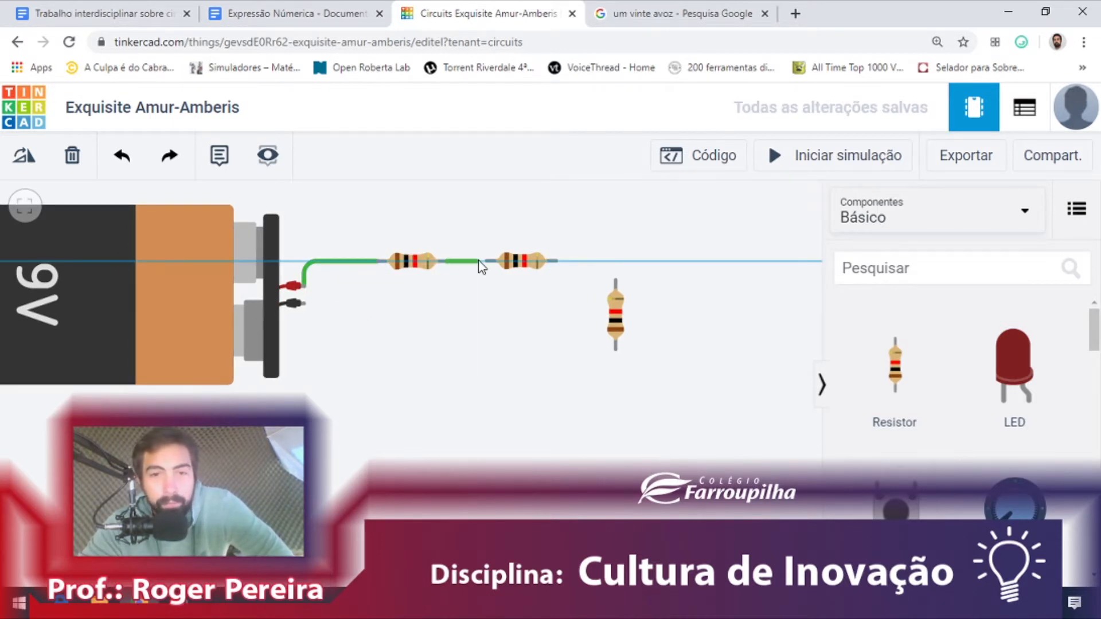
{"action": "left_click", "coordinate": [486, 261]}
{"action": "left_click", "coordinate": [548, 289]}
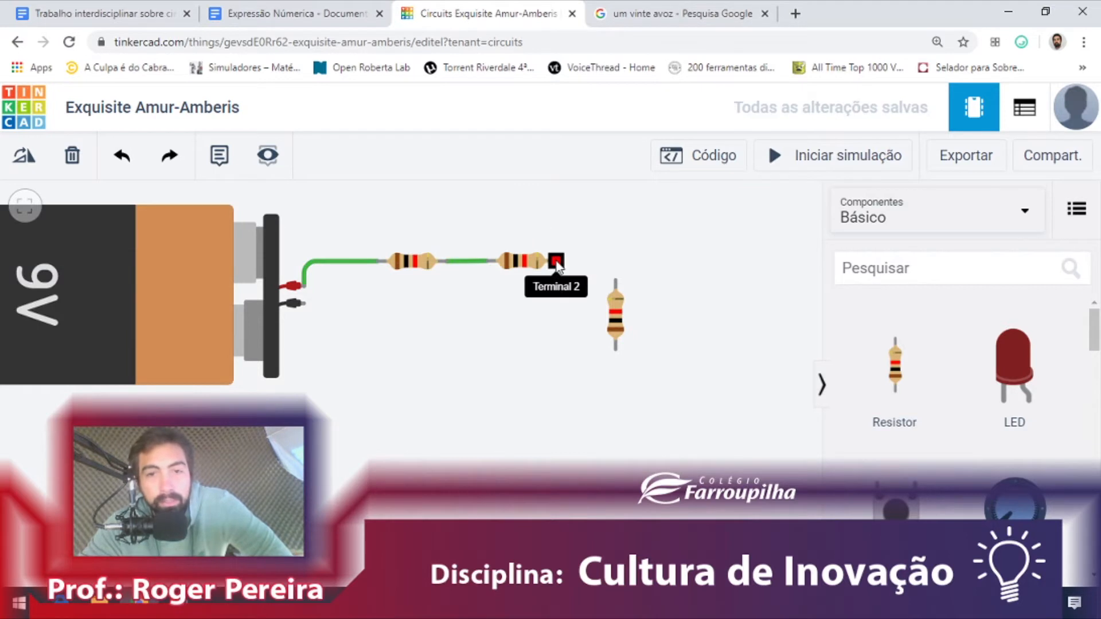
{"action": "left_click", "coordinate": [551, 262]}
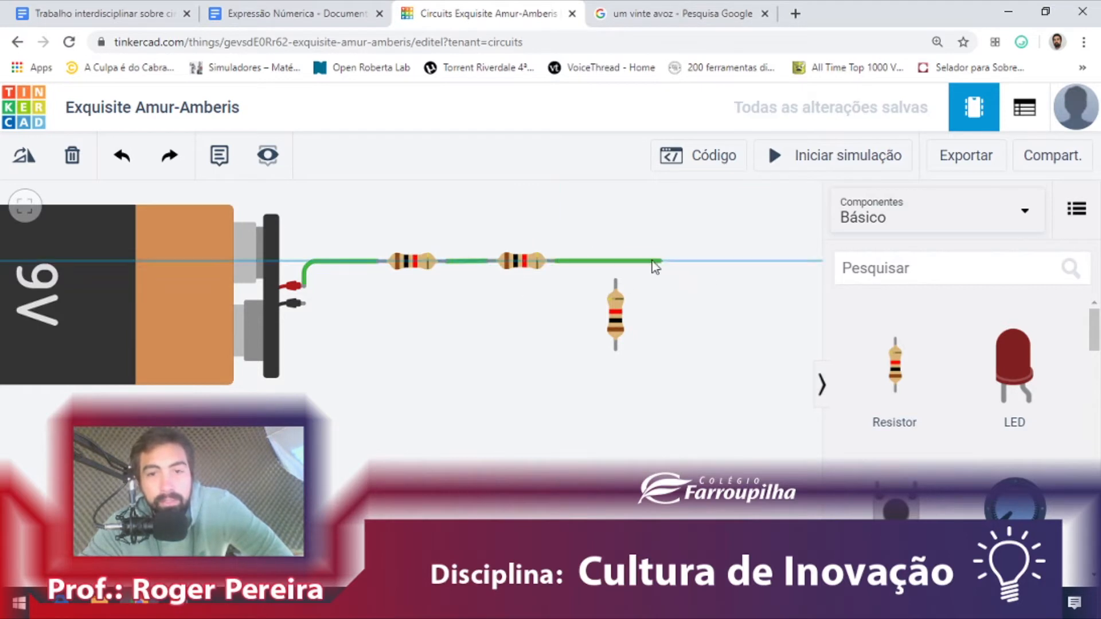
{"action": "left_click", "coordinate": [616, 279]}
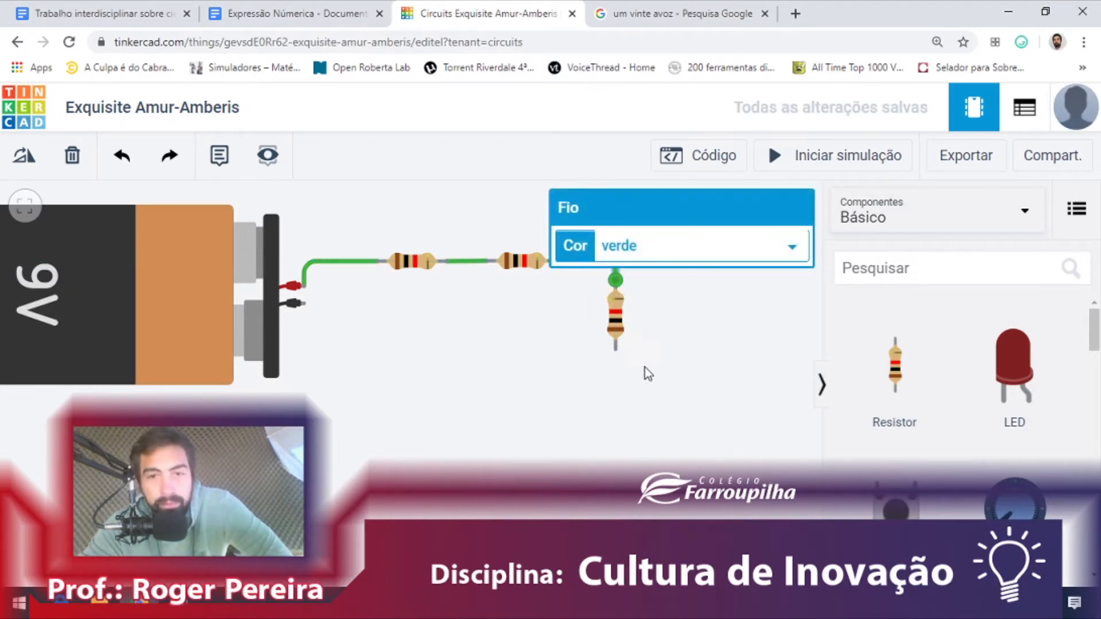
Wire the vertical resistor's lower end back to the battery's negative terminal, bending the wire at a right angle below the terminal
{"action": "left_click", "coordinate": [616, 349]}
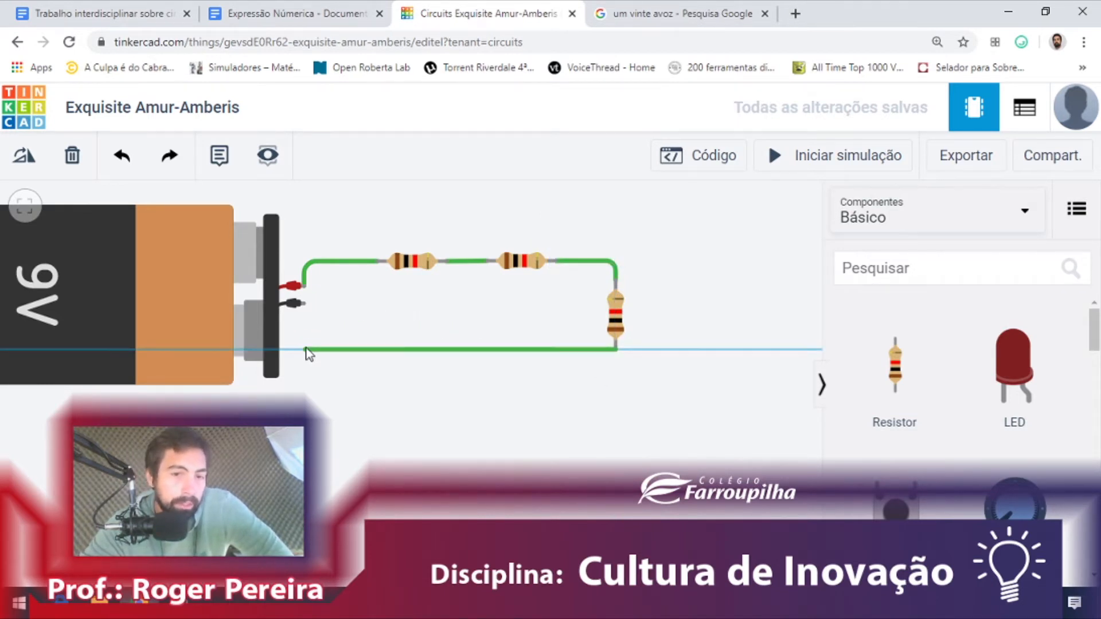
{"action": "left_click", "coordinate": [306, 350]}
{"action": "left_click", "coordinate": [299, 302]}
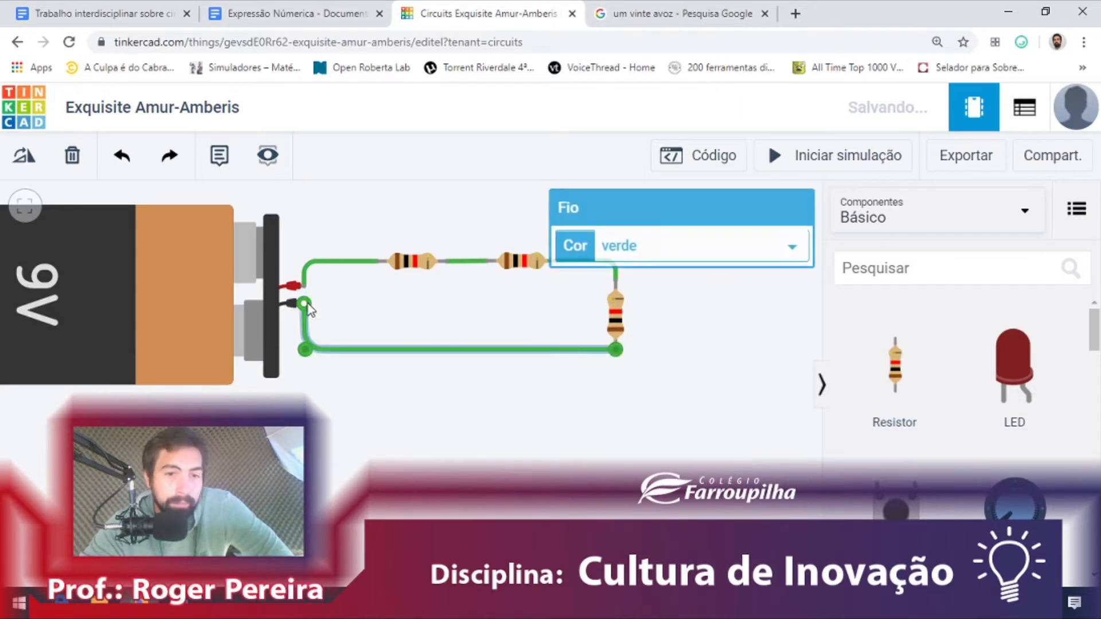
{"action": "left_click", "coordinate": [383, 307]}
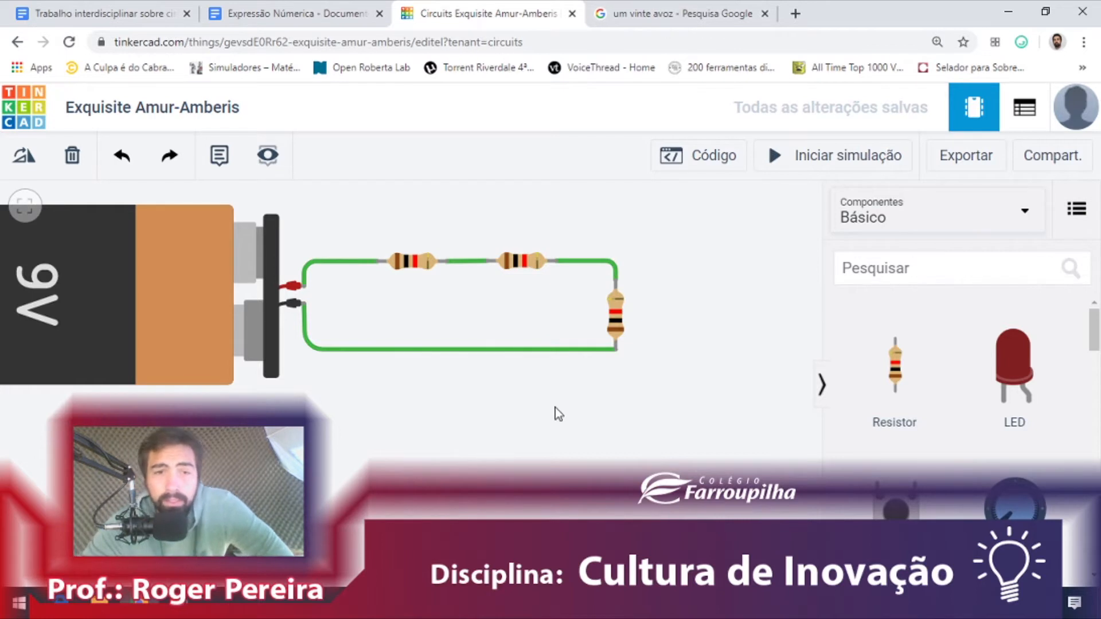
Check the resistor values in the worksheet's circuit a) and set the resistor nearest the battery to 6 kΩ
{"action": "left_click", "coordinate": [133, 12]}
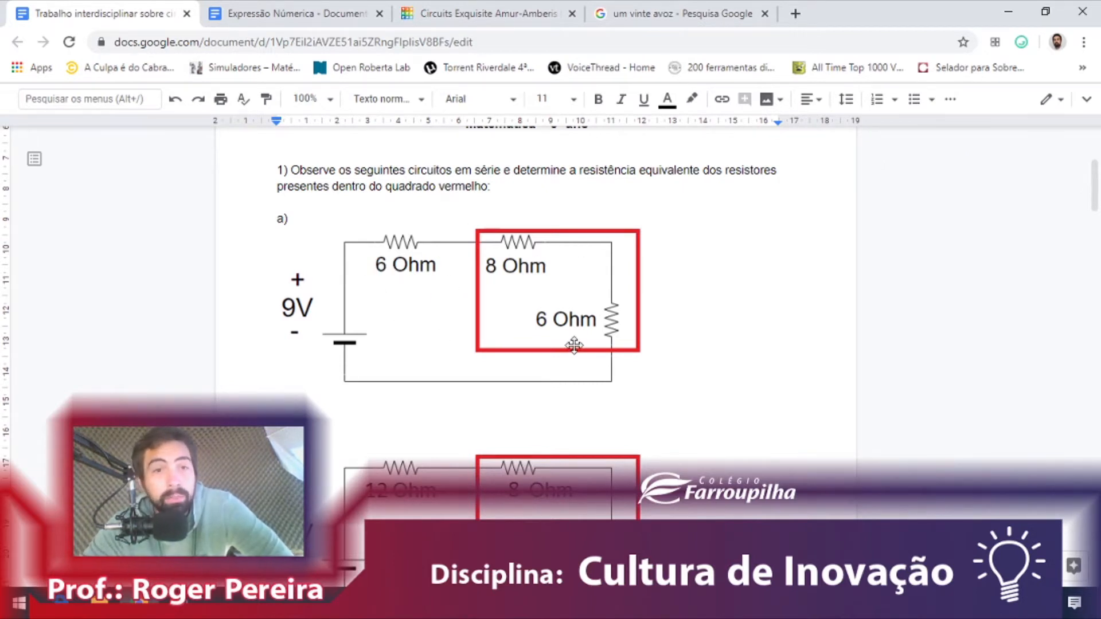
{"action": "left_click", "coordinate": [428, 8]}
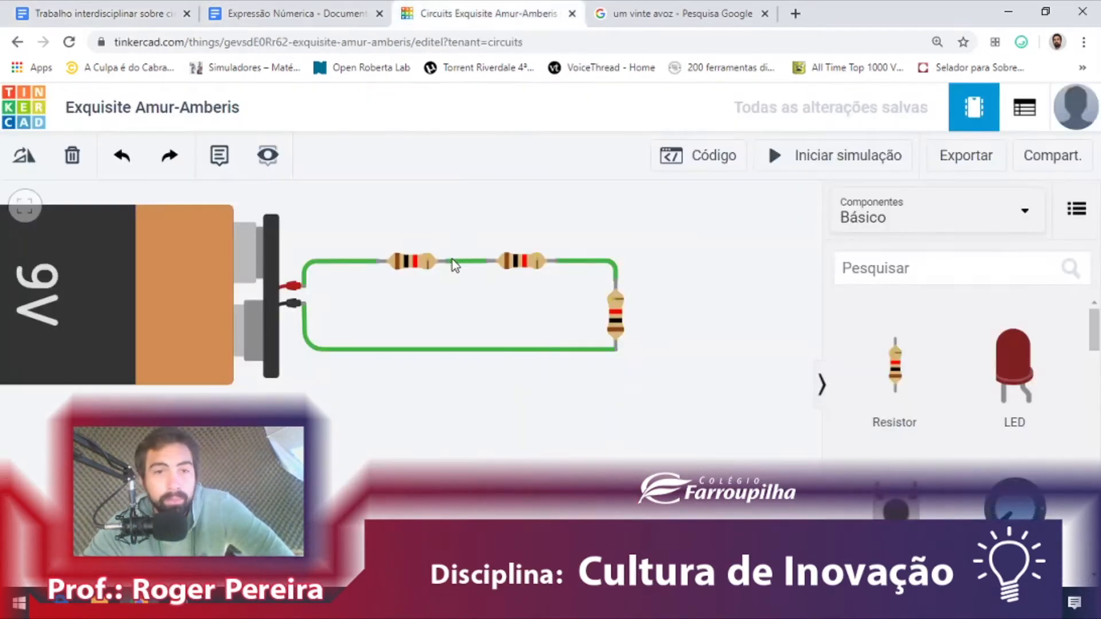
{"action": "left_click", "coordinate": [427, 262]}
{"action": "left_click", "coordinate": [711, 287]}
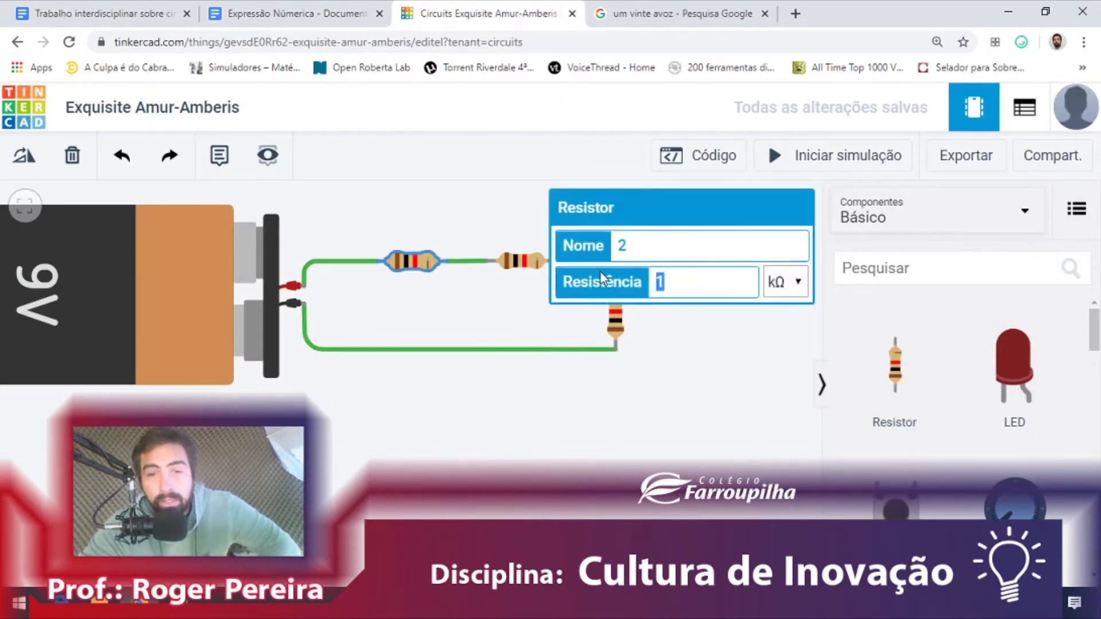
{"action": "type", "text": "6"}
Set the second horizontal resistor's resistance to 8 kΩ and the vertical resistor's resistance to 6 kΩ
{"action": "left_click", "coordinate": [519, 262]}
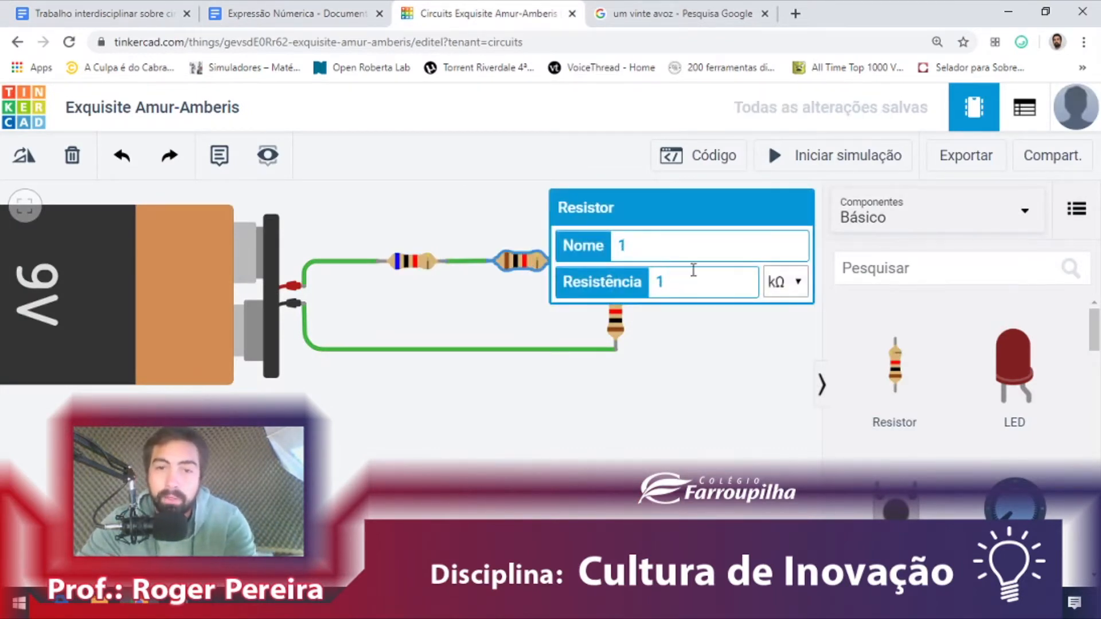
{"action": "type", "text": "7"}
{"action": "key", "text": "BackSpace"}
{"action": "type", "text": "8"}
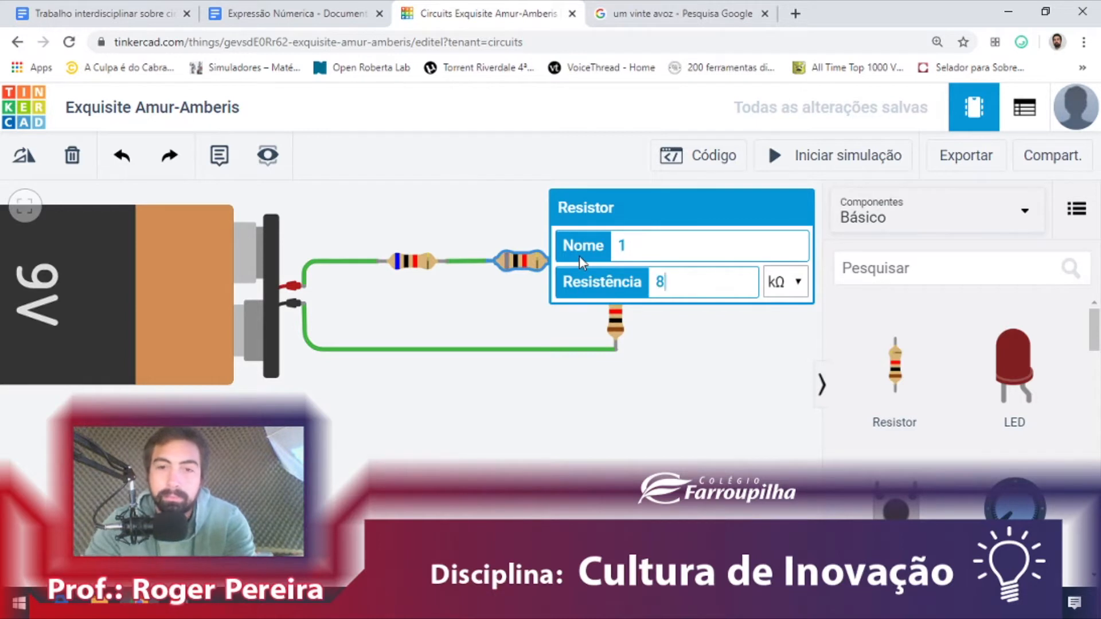
{"action": "left_click", "coordinate": [614, 327]}
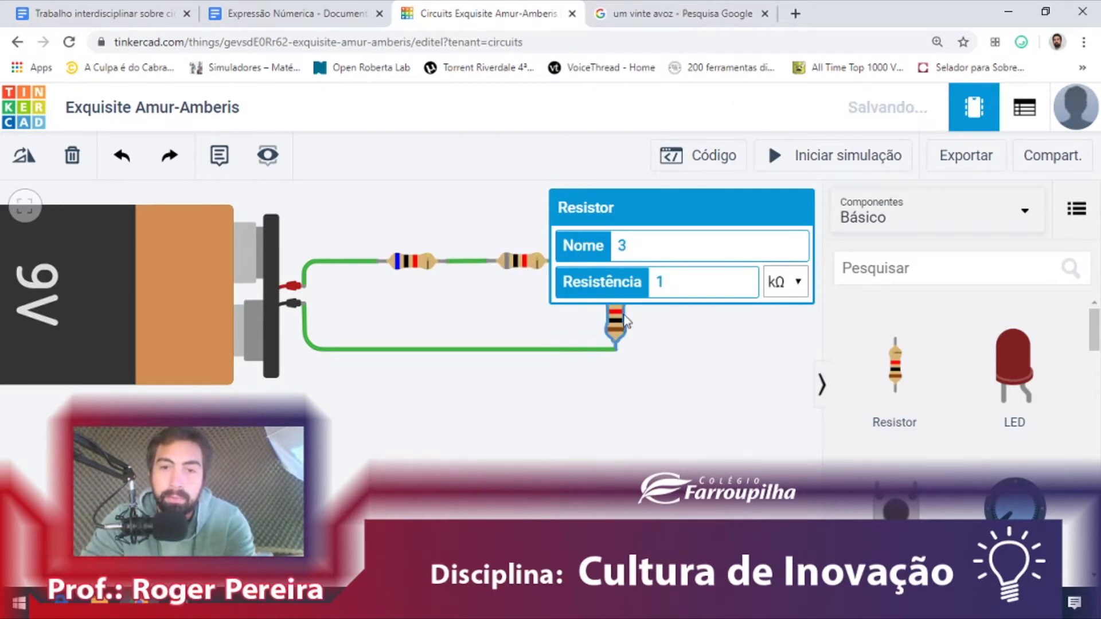
{"action": "double_click", "coordinate": [658, 283]}
{"action": "type", "text": "6"}
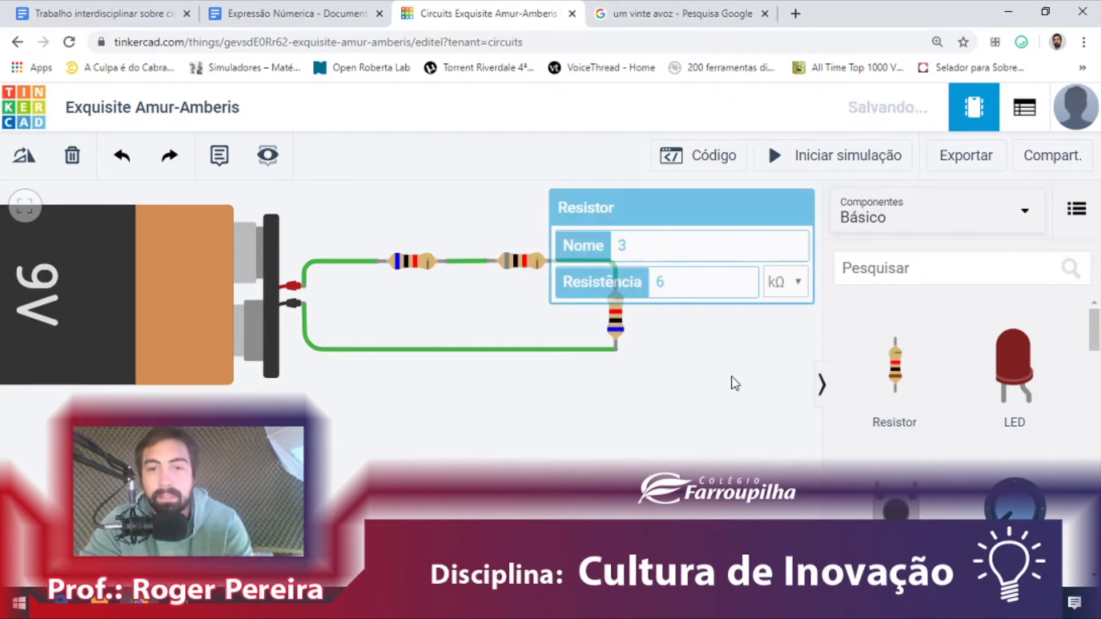
{"action": "left_click", "coordinate": [733, 384]}
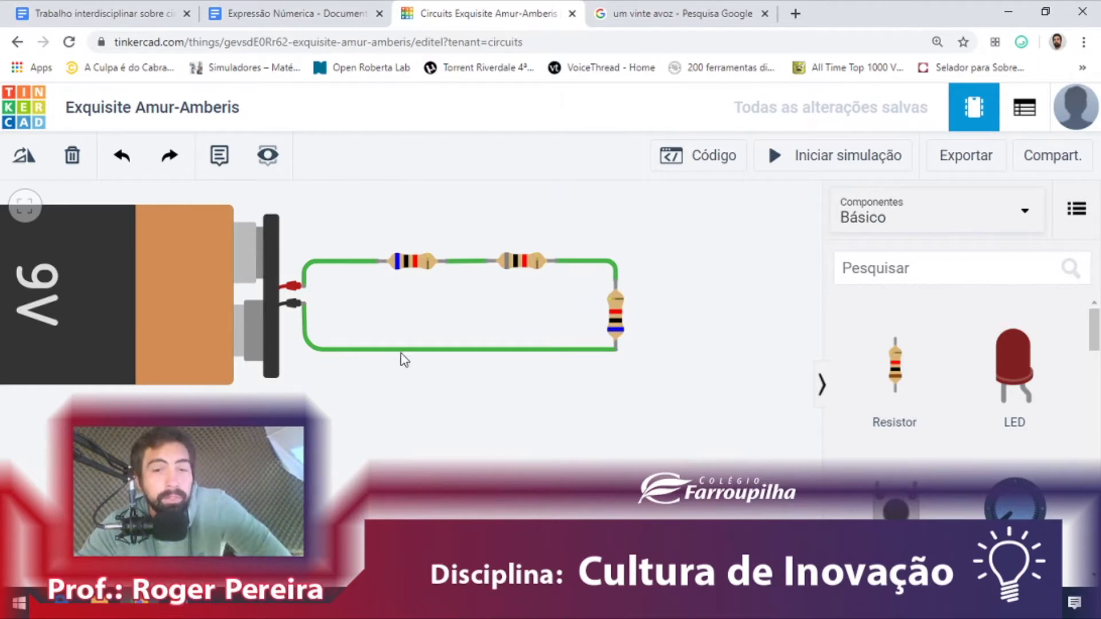
Run the circuit simulation and stop it
{"action": "left_click", "coordinate": [780, 155]}
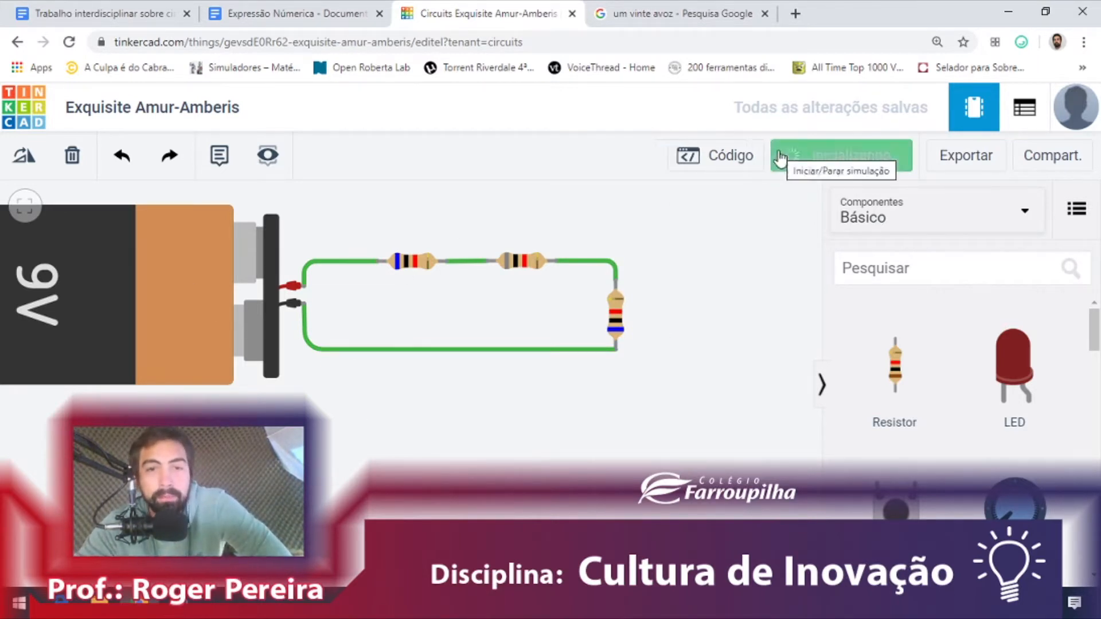
{"action": "left_click", "coordinate": [810, 164]}
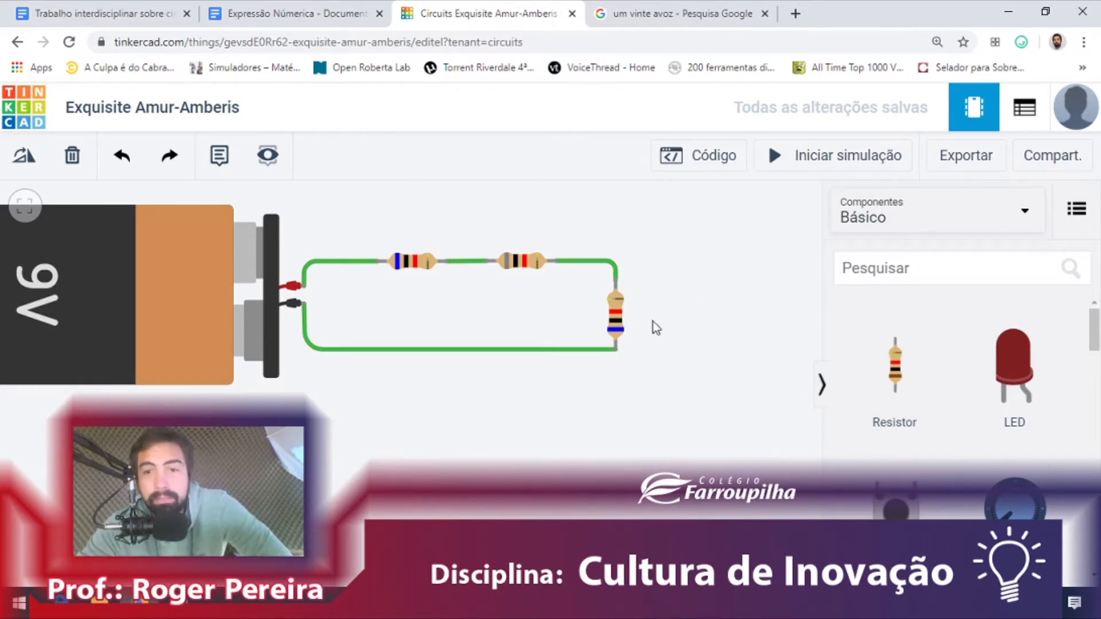
Add a second 9 V battery directly below the first one, with its terminals facing the same way
{"action": "left_click_drag", "start_coordinate": [645, 393], "coordinate": [688, 344]}
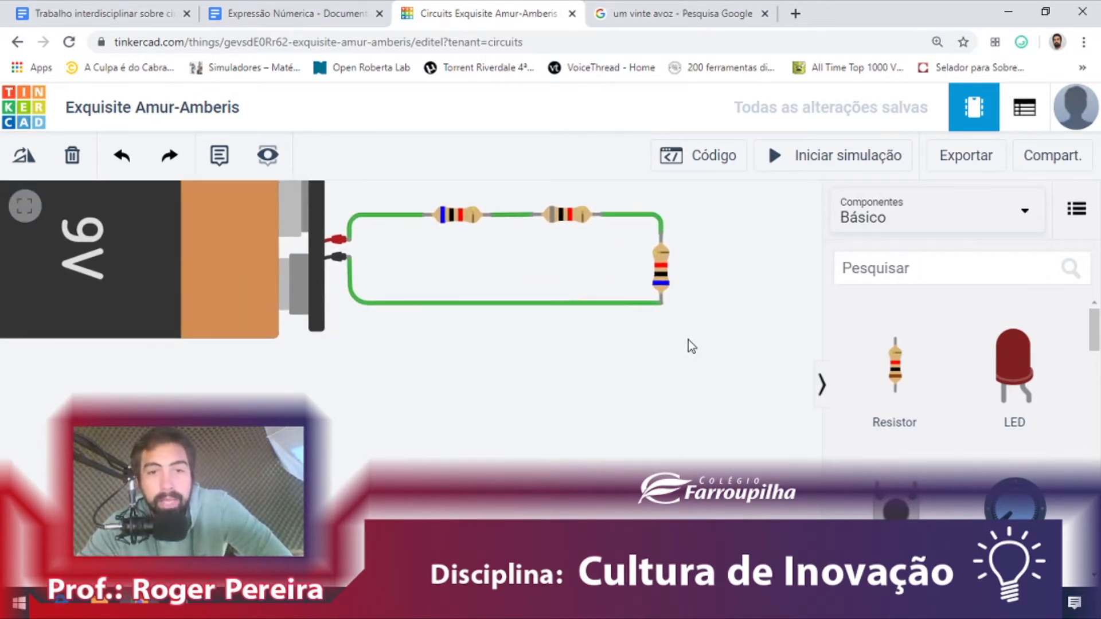
{"action": "scroll", "coordinate": [924, 431], "scroll_direction": "down", "scroll_amount": 5}
{"action": "scroll", "coordinate": [924, 432], "scroll_direction": "down", "scroll_amount": 2}
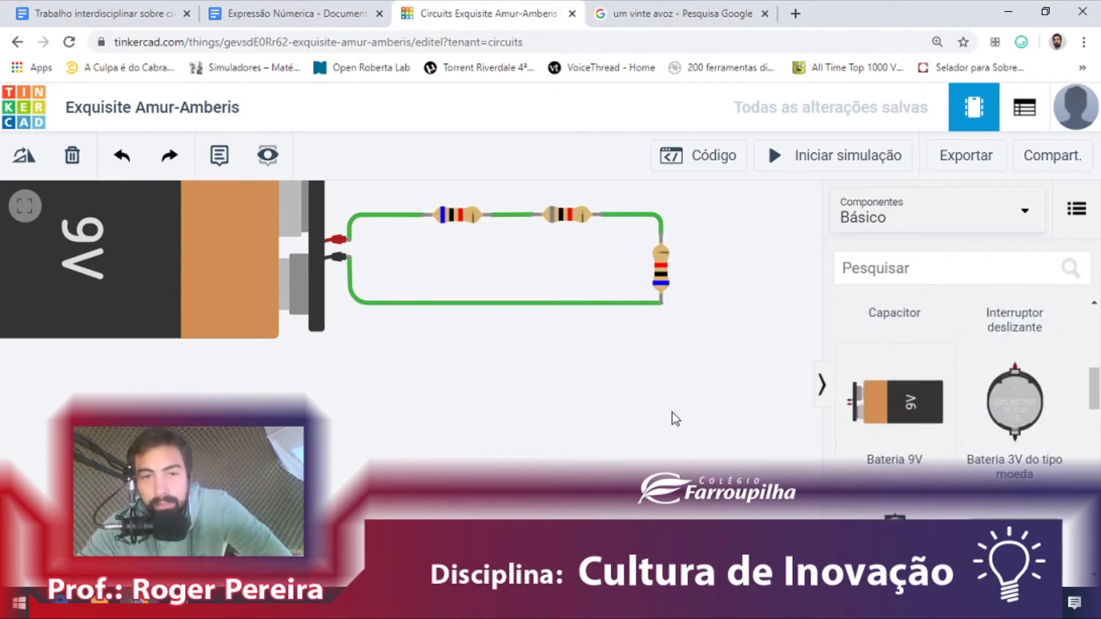
{"action": "left_click_drag", "start_coordinate": [897, 401], "coordinate": [349, 436]}
{"action": "left_click_drag", "start_coordinate": [543, 432], "coordinate": [636, 429]}
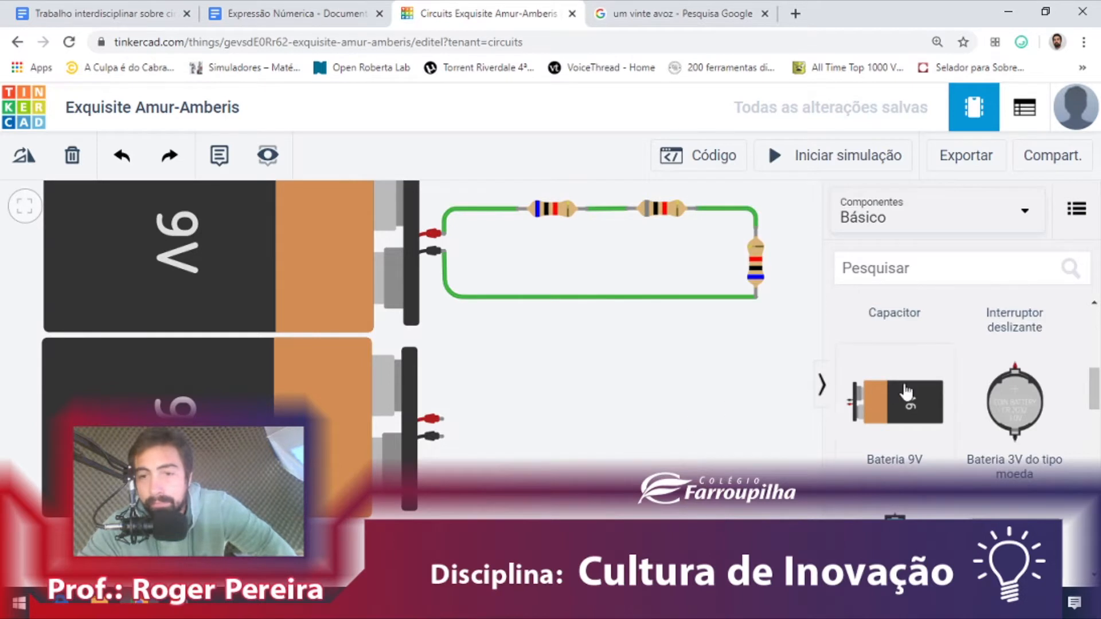
Place a horizontal 6 kΩ resistor beside the second battery's terminals and a vertical resistor below and to its right
{"action": "scroll", "coordinate": [904, 392], "scroll_direction": "up", "scroll_amount": 5}
{"action": "left_click_drag", "start_coordinate": [904, 392], "coordinate": [619, 404]}
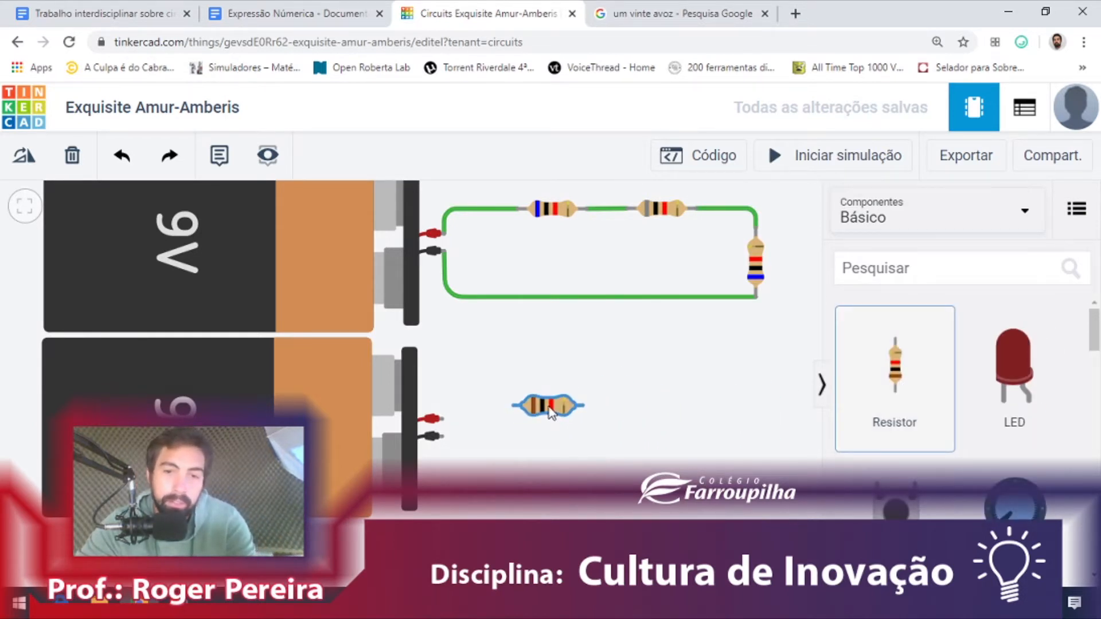
{"action": "left_click", "coordinate": [132, 12]}
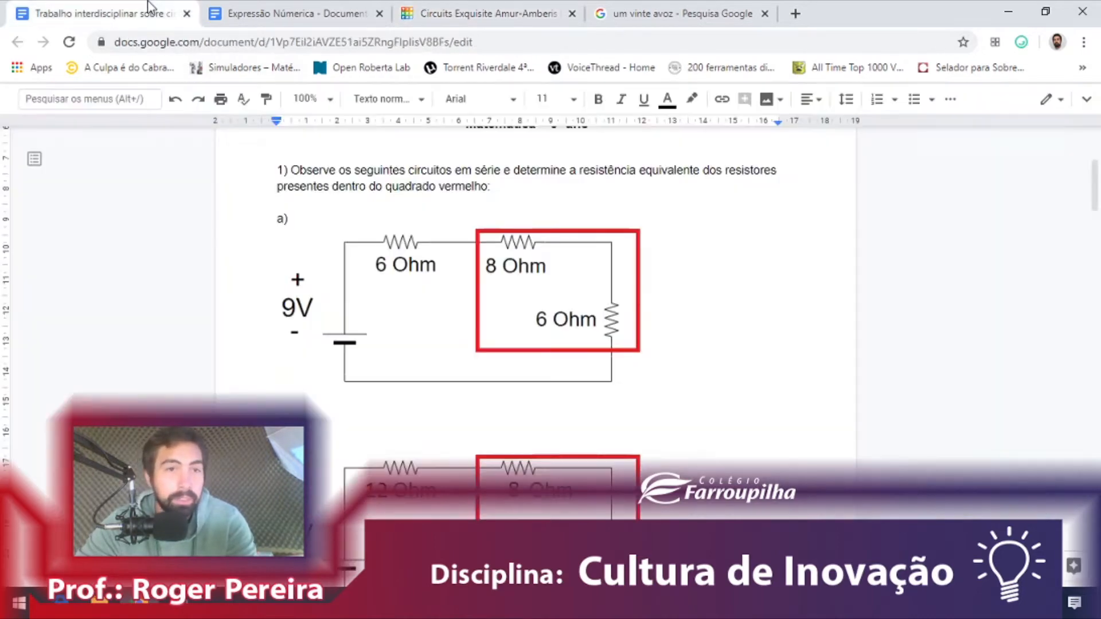
{"action": "left_click", "coordinate": [444, 13]}
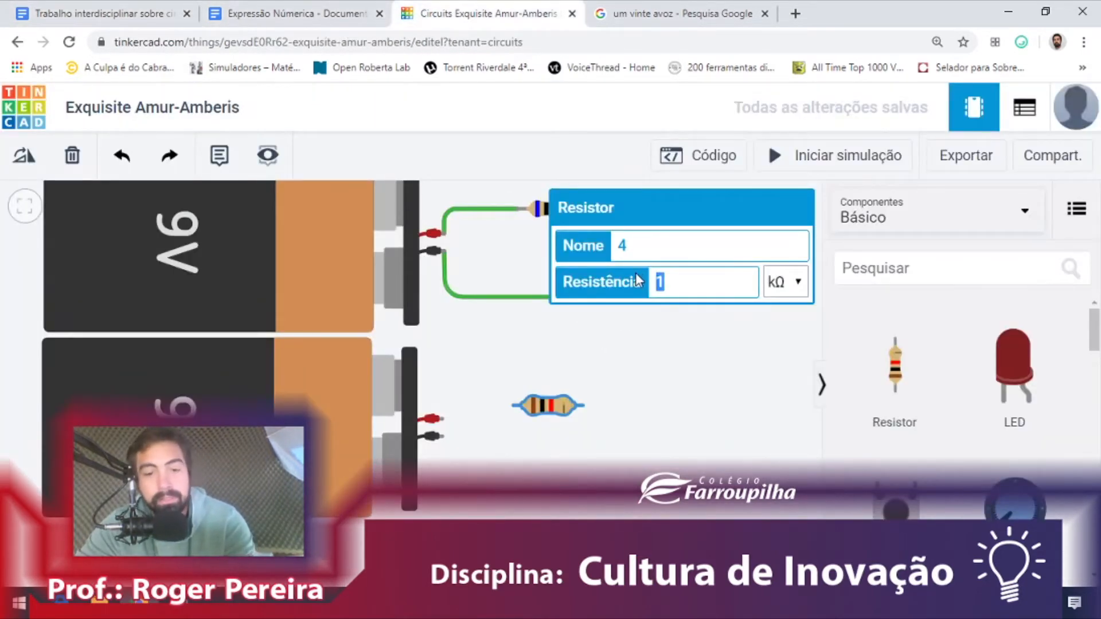
{"action": "left_click", "coordinate": [624, 408]}
{"action": "left_click", "coordinate": [564, 408]}
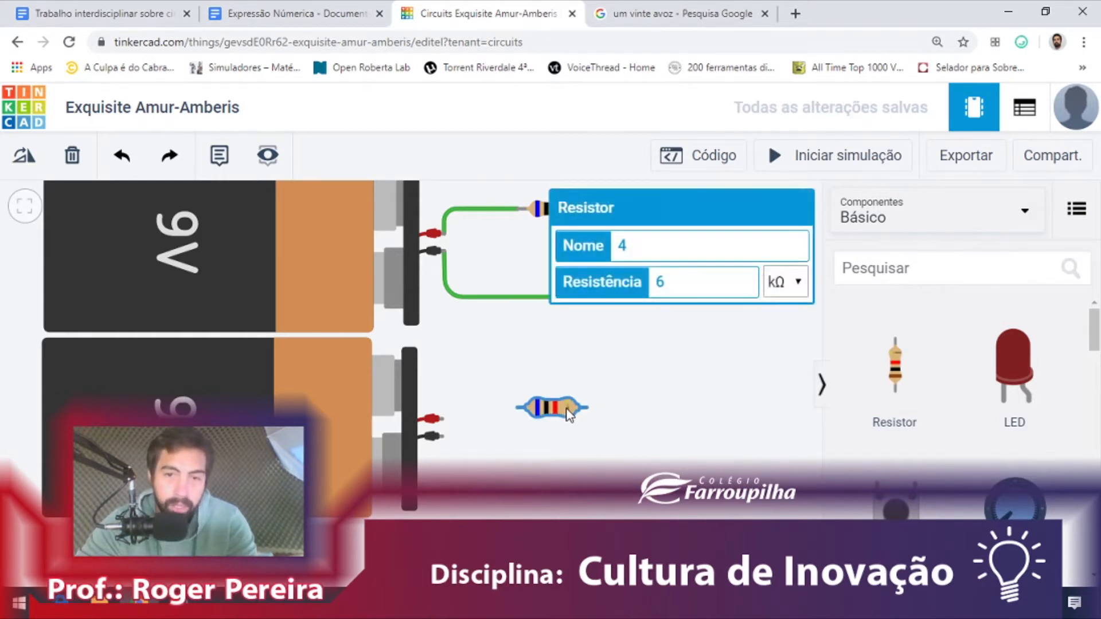
{"action": "left_click_drag", "start_coordinate": [566, 408], "coordinate": [575, 407]}
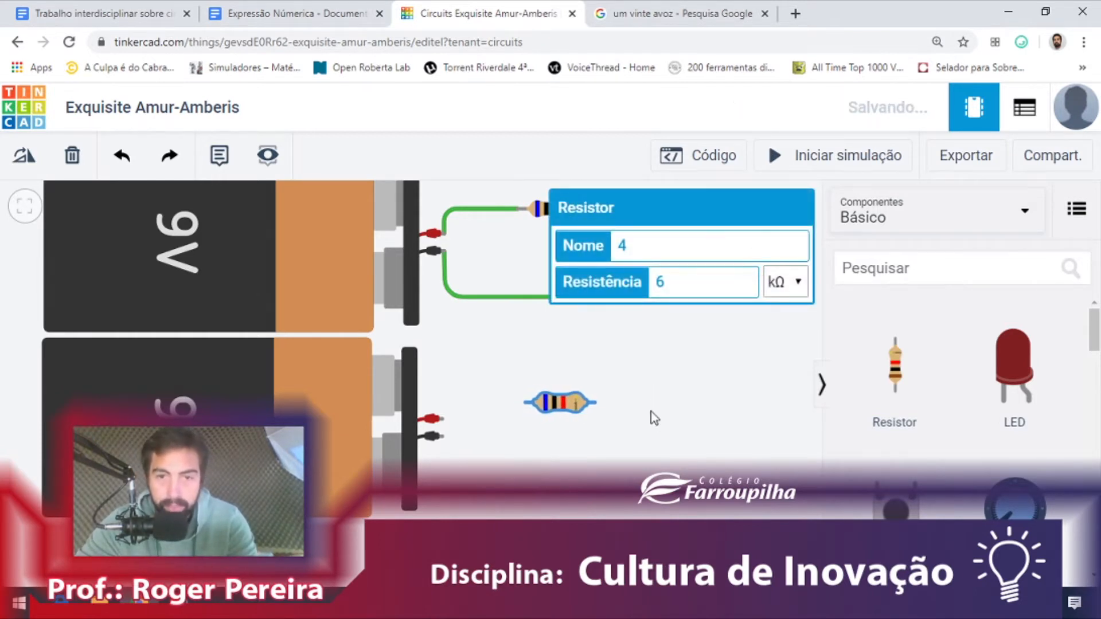
{"action": "left_click", "coordinate": [651, 411]}
{"action": "left_click_drag", "start_coordinate": [893, 366], "coordinate": [658, 450]}
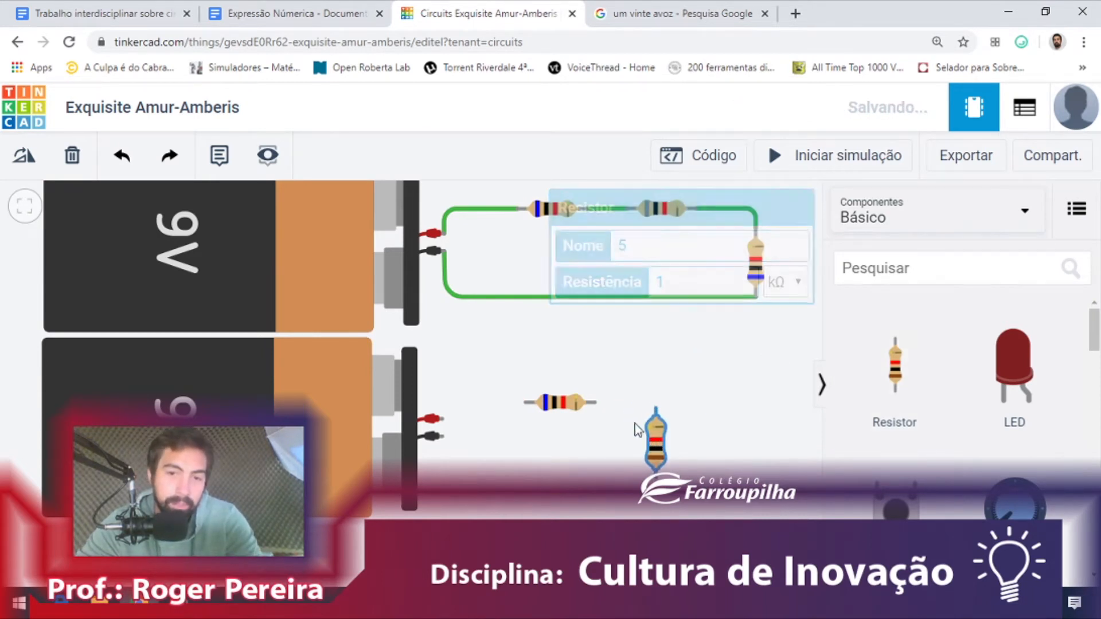
Wire the second battery and its two resistors in a series loop, bending the negative-terminal wire at a right angle
{"action": "left_click", "coordinate": [436, 419]}
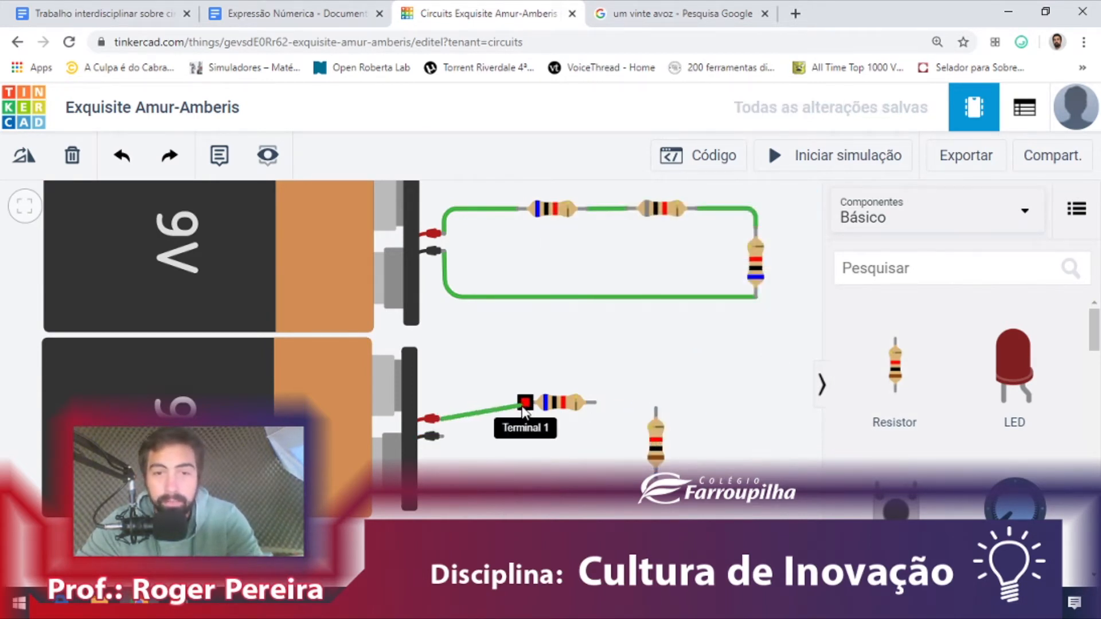
{"action": "left_click", "coordinate": [525, 401]}
{"action": "left_click", "coordinate": [595, 402]}
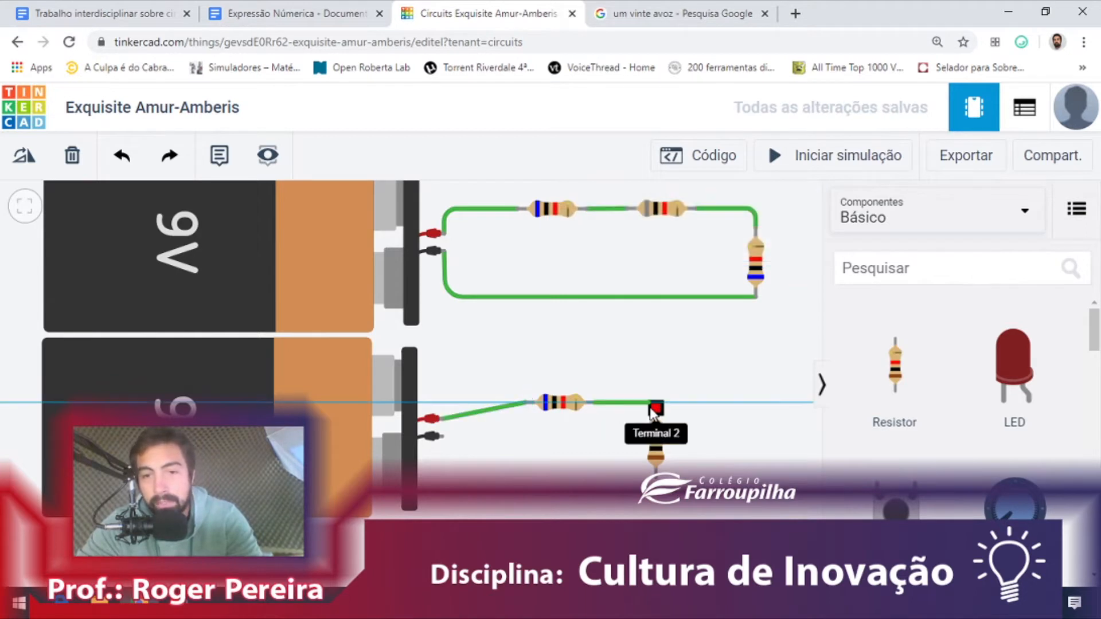
{"action": "left_click", "coordinate": [655, 408]}
{"action": "left_click", "coordinate": [656, 475]}
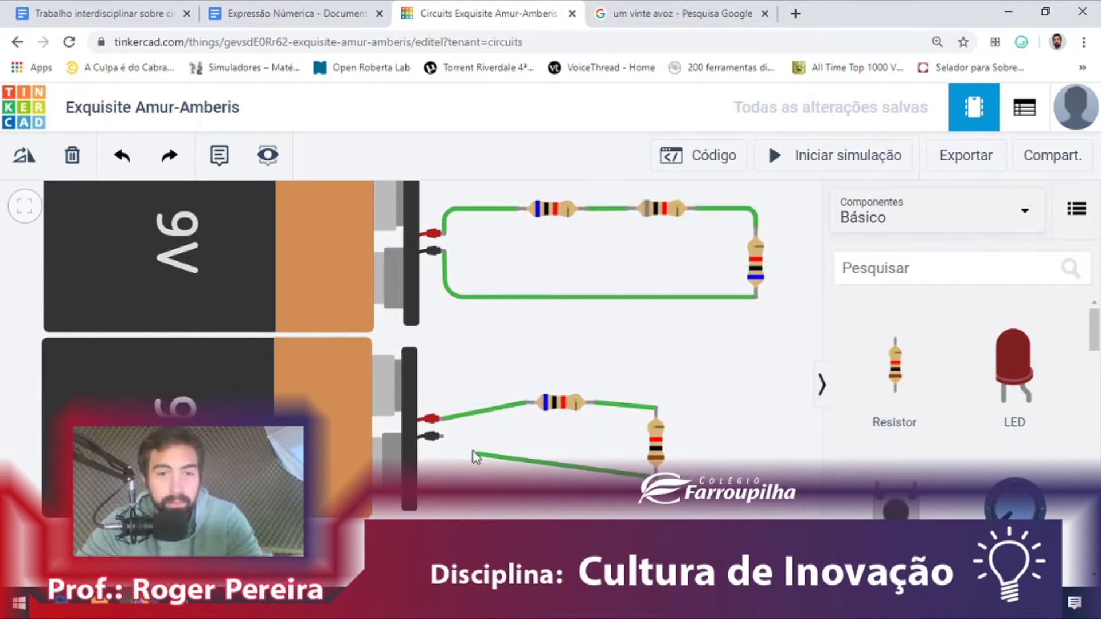
{"action": "left_click", "coordinate": [439, 437]}
{"action": "left_click_drag", "start_coordinate": [505, 452], "coordinate": [441, 478]}
Check the series equivalent resistance in the Expressão Númerica document and bend the second circuit's two slanted wires at right angles
{"action": "left_click", "coordinate": [172, 12]}
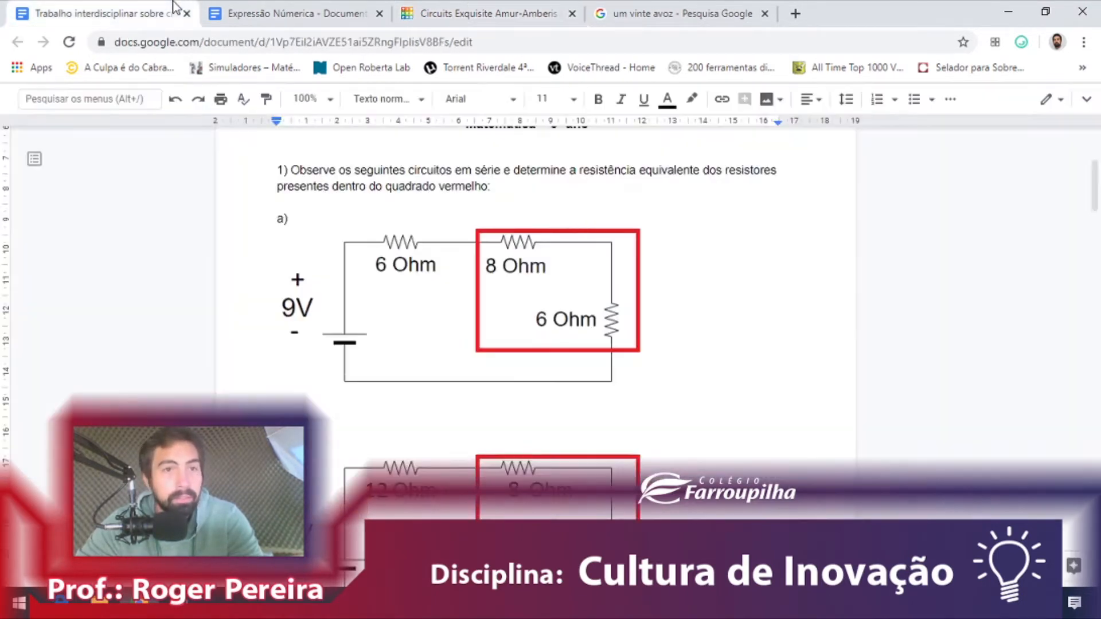
{"action": "left_click", "coordinate": [242, 16]}
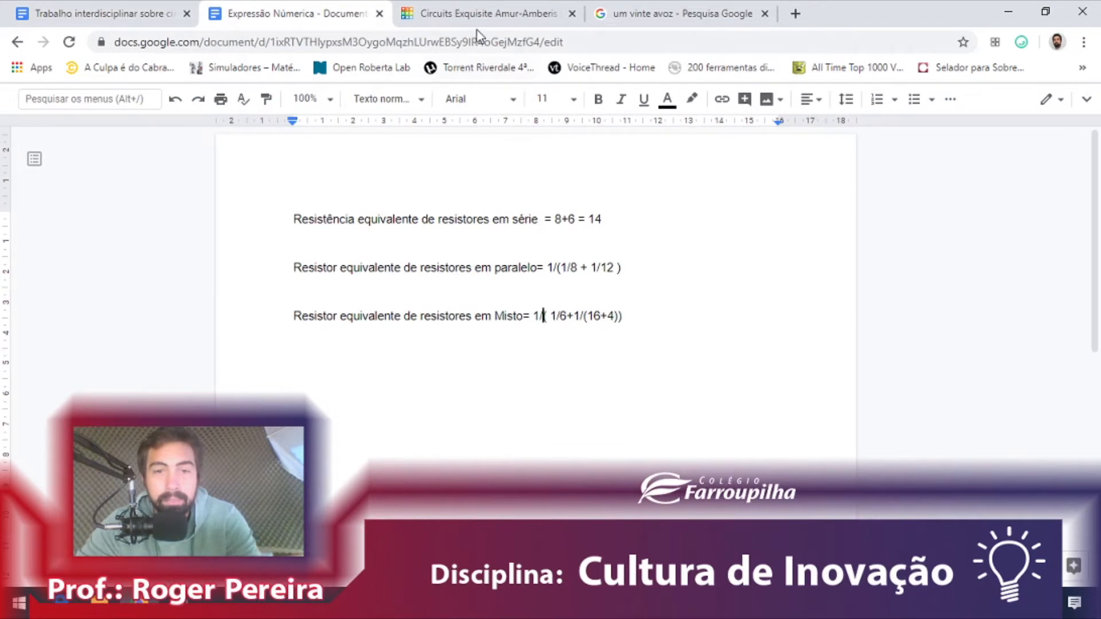
{"action": "left_click", "coordinate": [478, 13]}
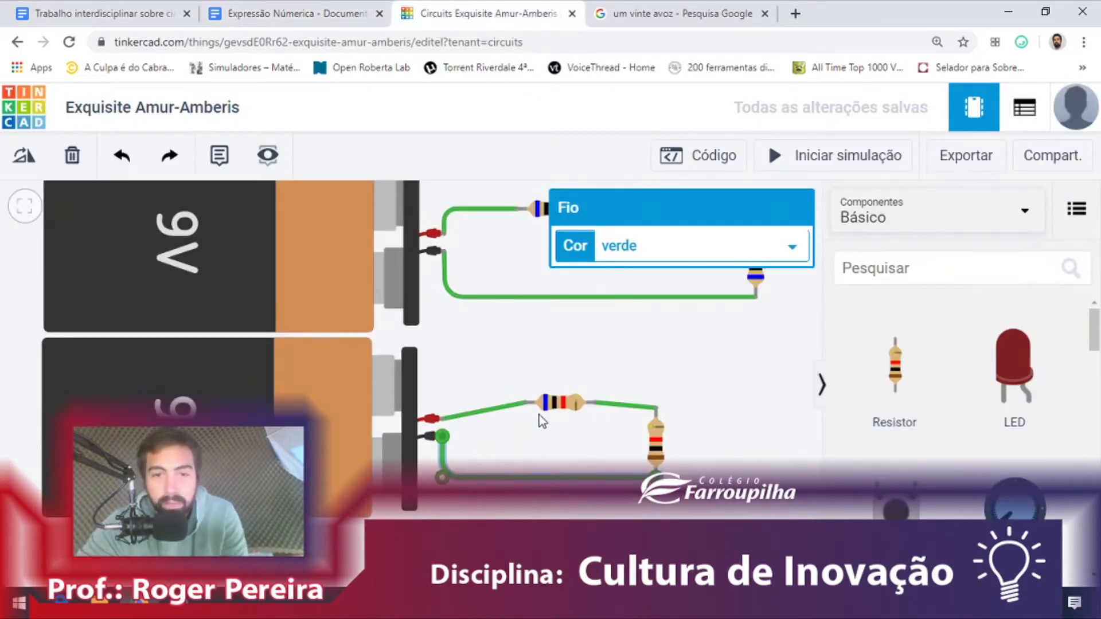
{"action": "double_click", "coordinate": [501, 407]}
{"action": "left_click_drag", "start_coordinate": [499, 408], "coordinate": [442, 408]}
{"action": "double_click", "coordinate": [632, 406]}
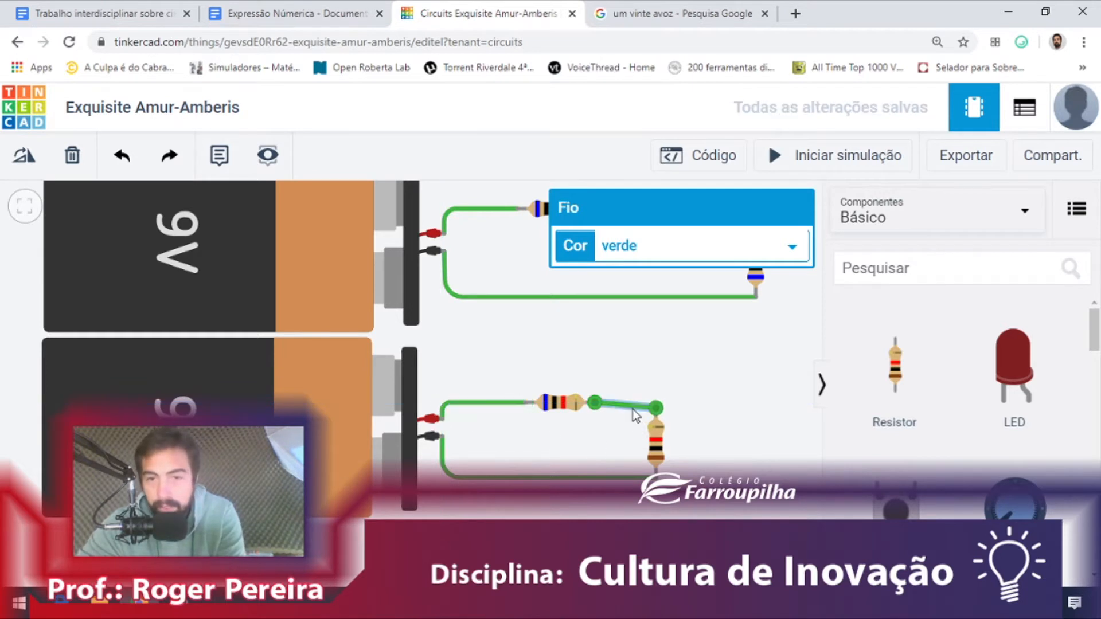
{"action": "left_click_drag", "start_coordinate": [632, 407], "coordinate": [656, 404]}
Set the second circuit's vertical resistor to 14 kΩ
{"action": "left_click", "coordinate": [659, 437]}
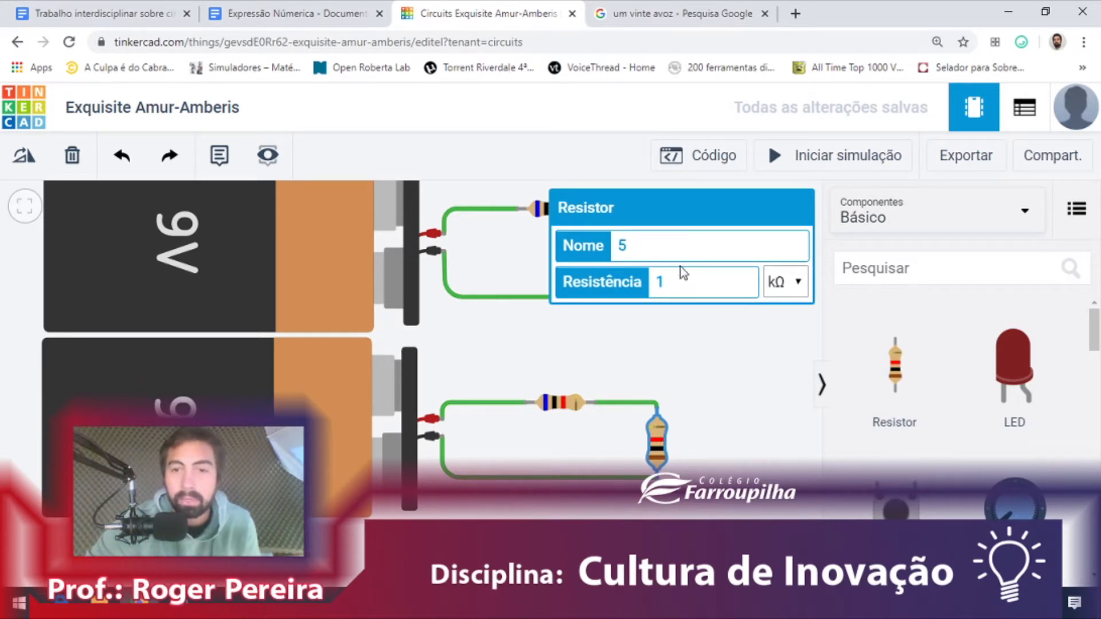
{"action": "left_click_drag", "start_coordinate": [683, 272], "coordinate": [609, 295]}
{"action": "type", "text": "14"}
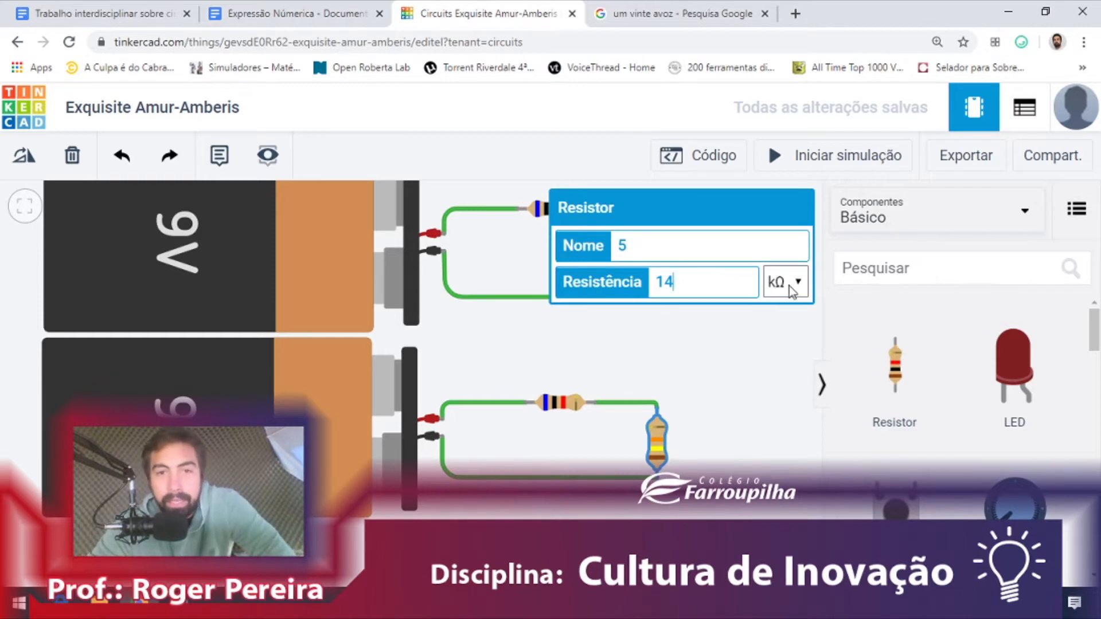
Check the resistor unit in worksheet exercise 1 a) and switch both resistors of the second circuit from kΩ to Ω
{"action": "left_click", "coordinate": [167, 13]}
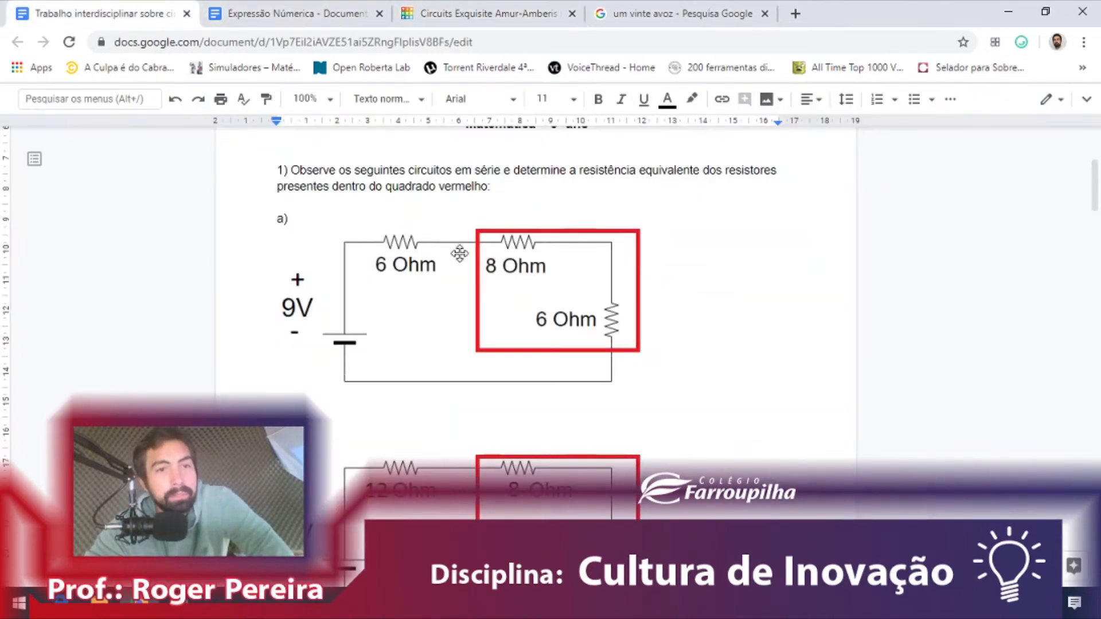
{"action": "left_click", "coordinate": [458, 14]}
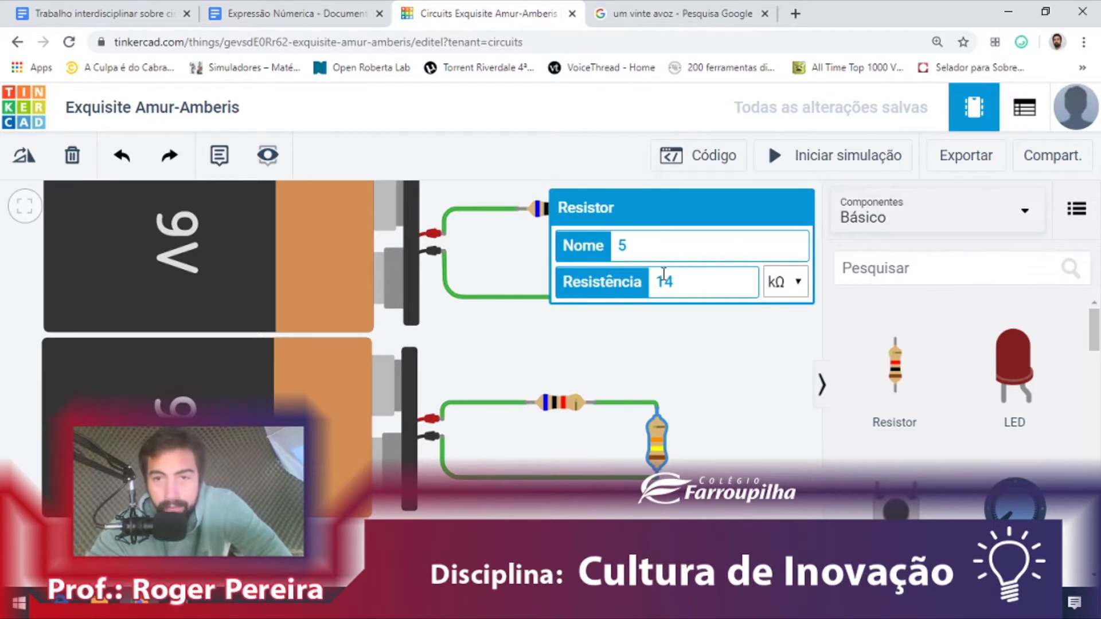
{"action": "left_click", "coordinate": [778, 282]}
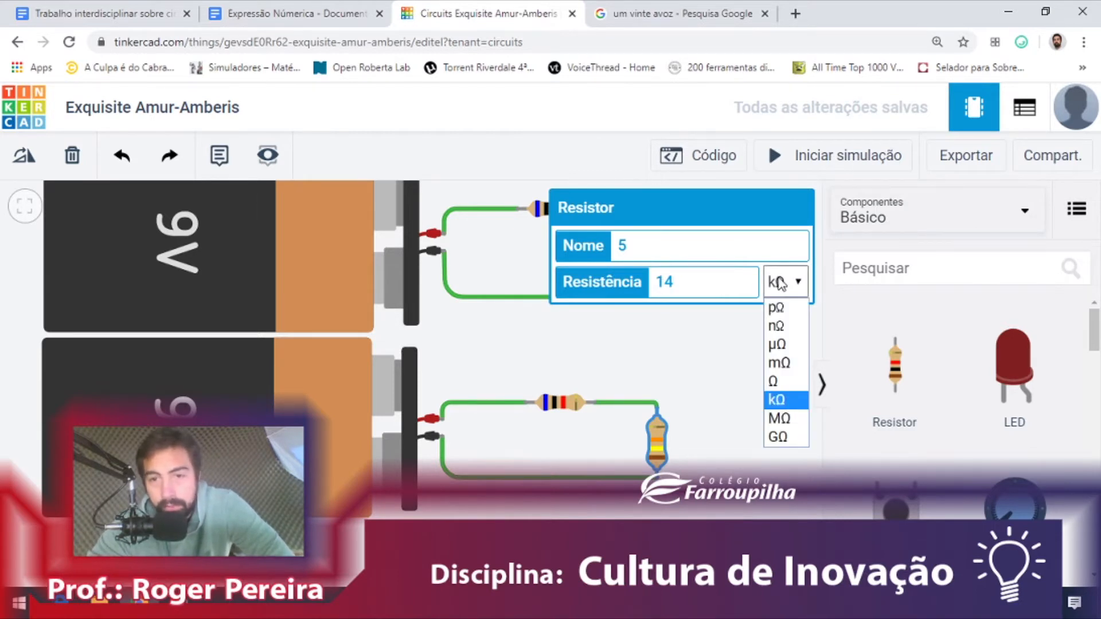
{"action": "left_click", "coordinate": [778, 382]}
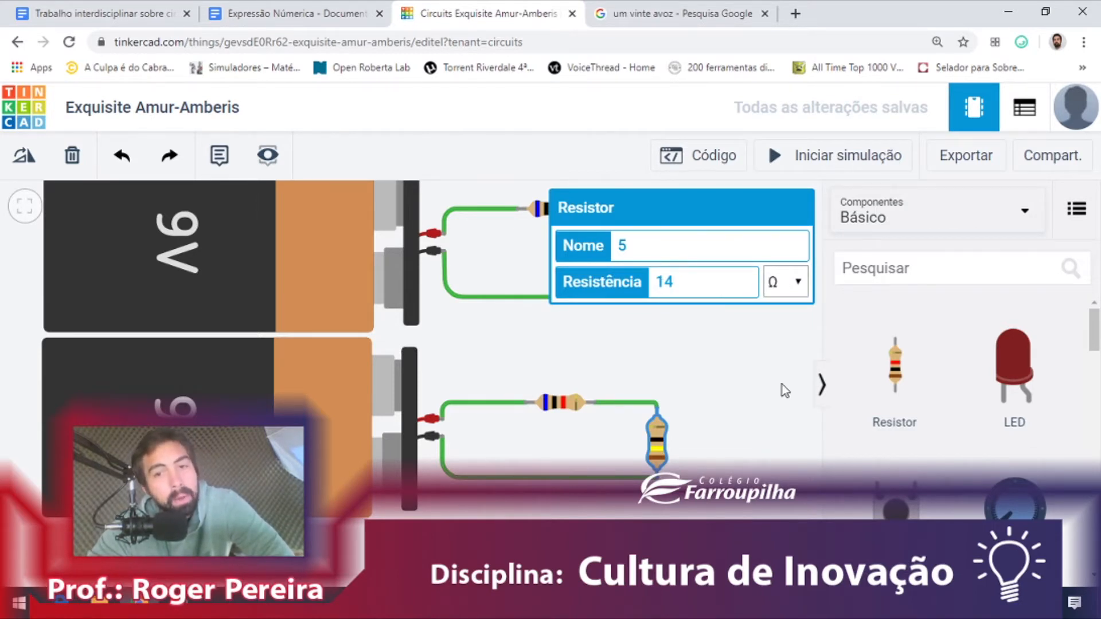
{"action": "left_click", "coordinate": [782, 384]}
{"action": "left_click", "coordinate": [558, 402]}
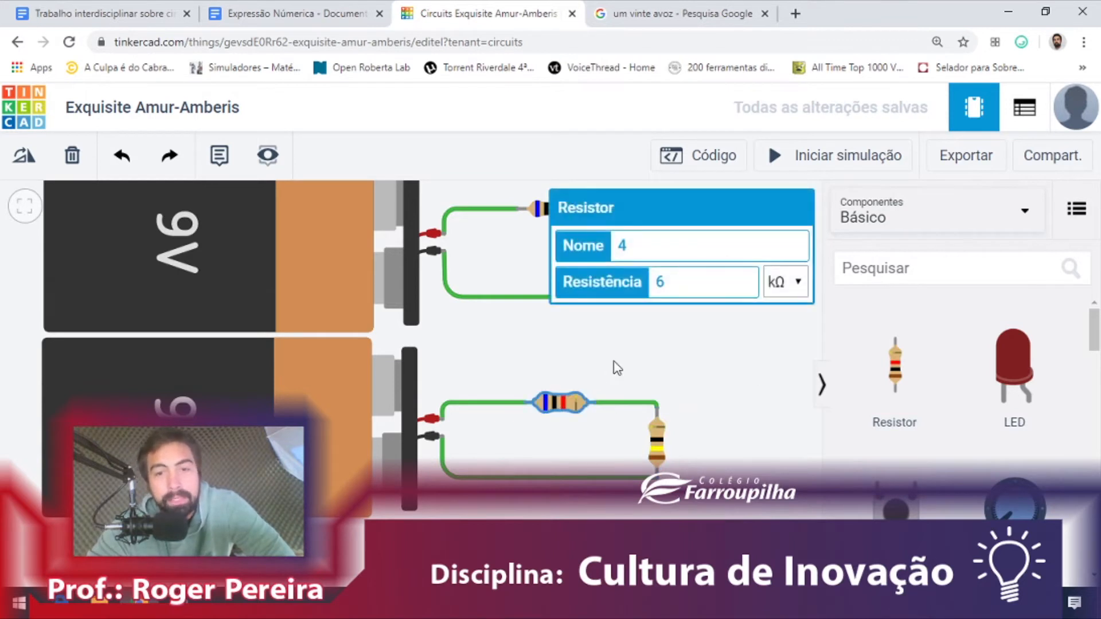
{"action": "left_click", "coordinate": [780, 282]}
{"action": "left_click", "coordinate": [793, 385]}
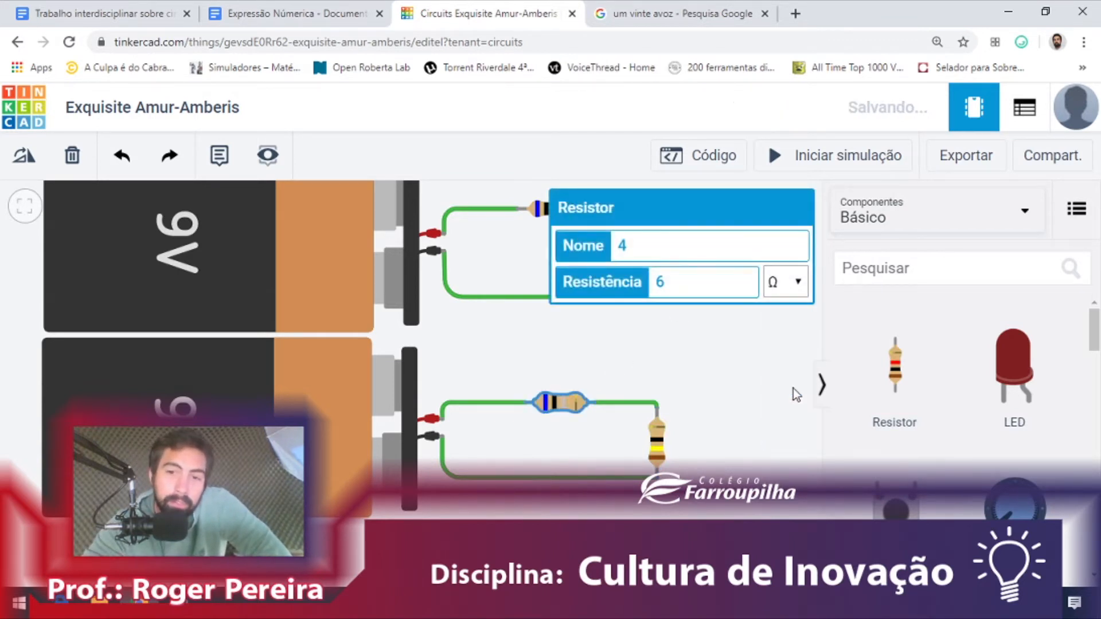
{"action": "left_click", "coordinate": [793, 388]}
Switch the unit of all three resistors in the first battery's circuit to Ω
{"action": "left_click", "coordinate": [538, 209]}
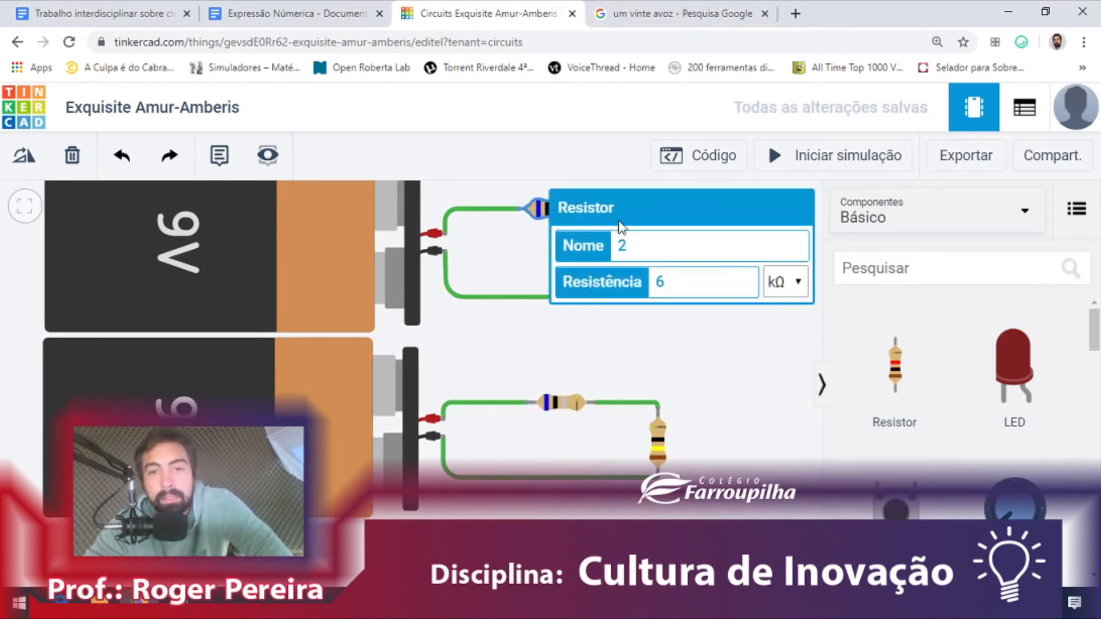
{"action": "left_click", "coordinate": [801, 292]}
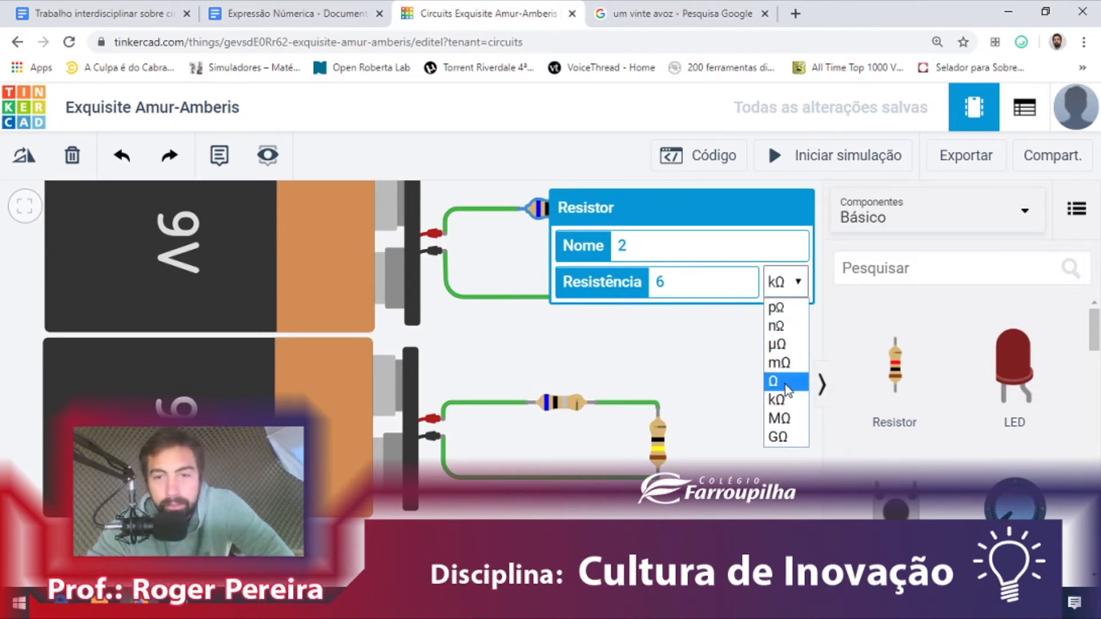
{"action": "left_click", "coordinate": [786, 383]}
{"action": "left_click", "coordinate": [773, 364]}
{"action": "left_click", "coordinate": [691, 212]}
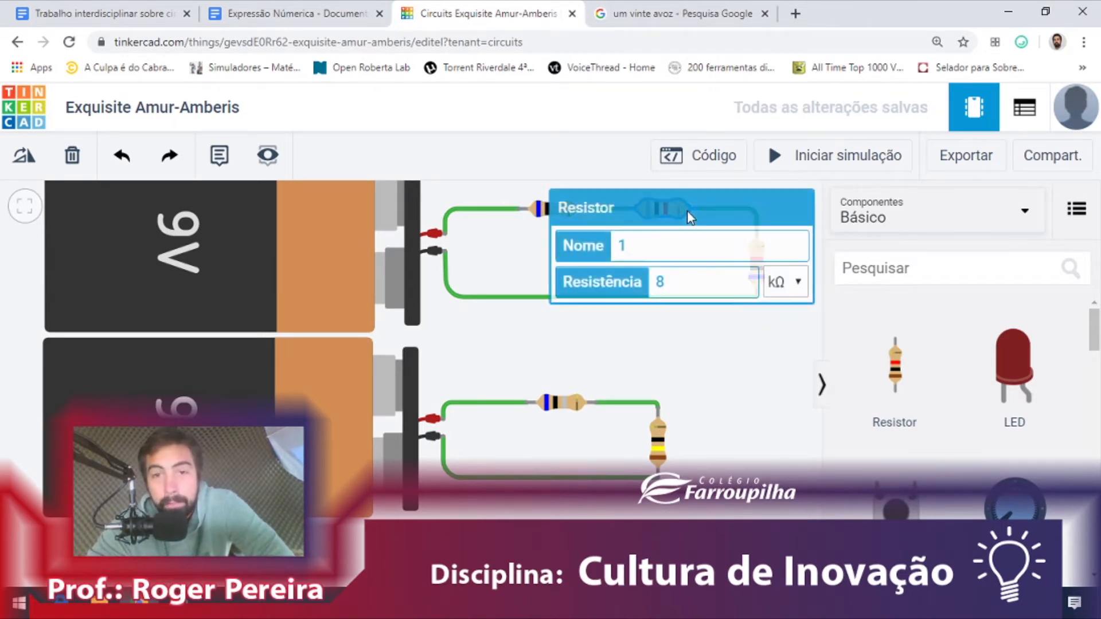
{"action": "left_click", "coordinate": [790, 287]}
{"action": "left_click", "coordinate": [787, 373]}
{"action": "left_click", "coordinate": [776, 363]}
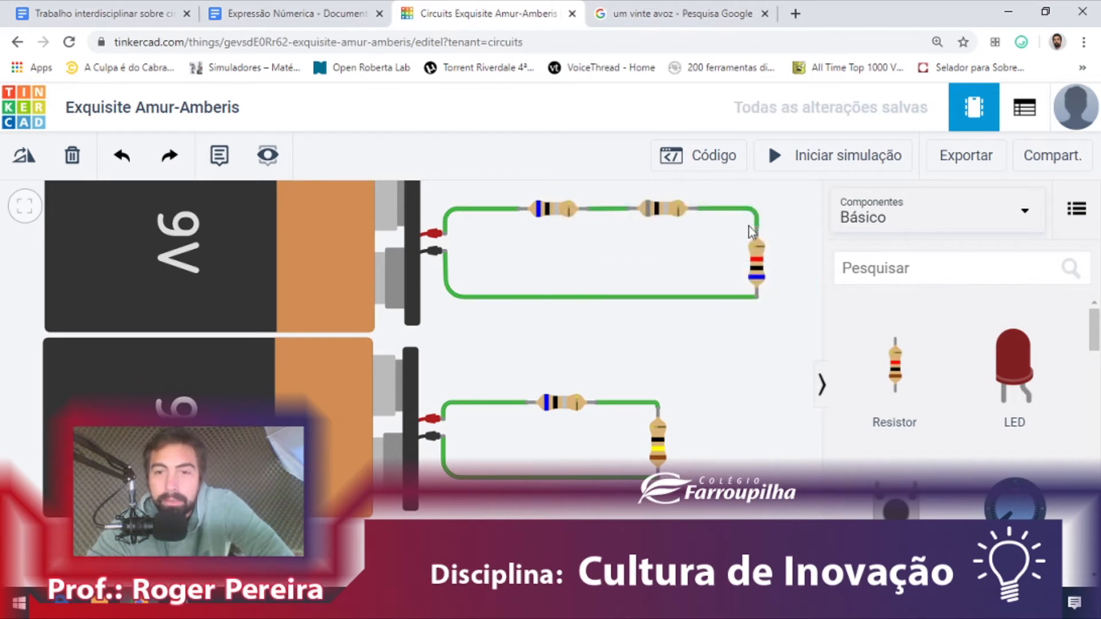
{"action": "left_click", "coordinate": [767, 264]}
{"action": "left_click", "coordinate": [788, 282]}
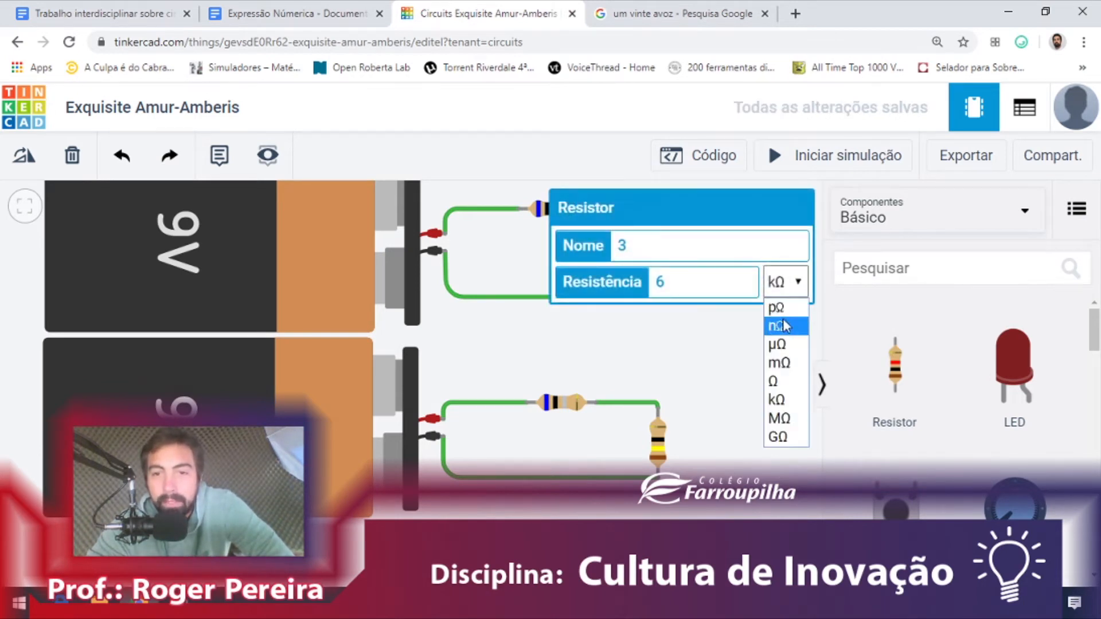
{"action": "left_click", "coordinate": [781, 382]}
{"action": "left_click", "coordinate": [728, 359]}
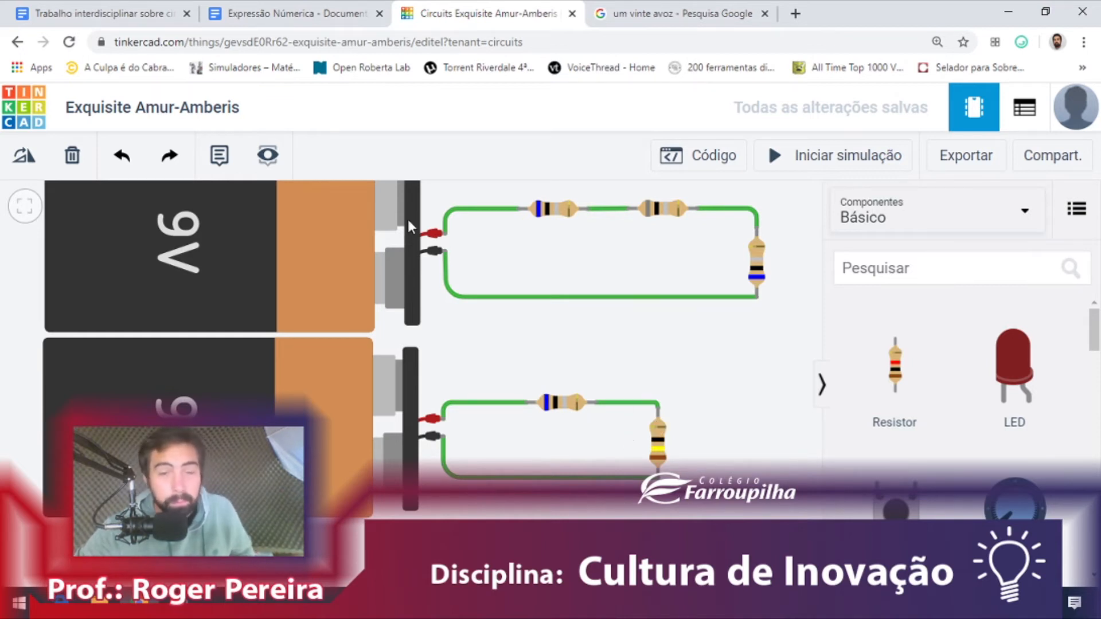
Examine the parallel circuit of exercise 2 a) in the worksheet and return to the Tinkercad circuit
{"action": "left_click", "coordinate": [549, 297]}
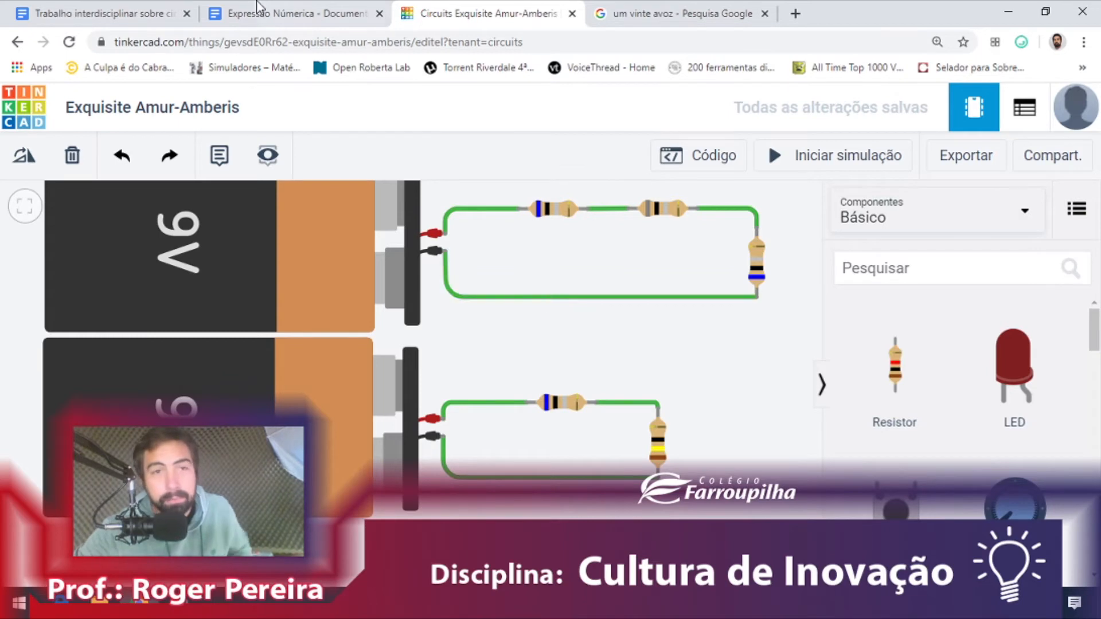
{"action": "left_click", "coordinate": [74, 10]}
{"action": "scroll", "coordinate": [509, 362], "scroll_direction": "down", "scroll_amount": 5}
{"action": "scroll", "coordinate": [509, 366], "scroll_direction": "down", "scroll_amount": 10}
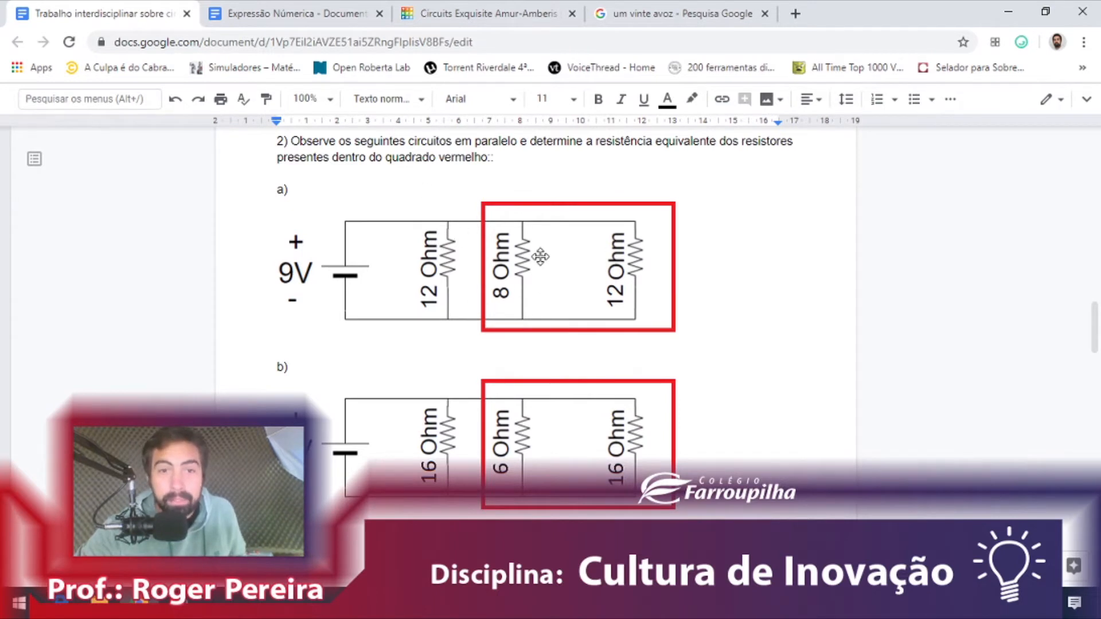
{"action": "left_click", "coordinate": [447, 14]}
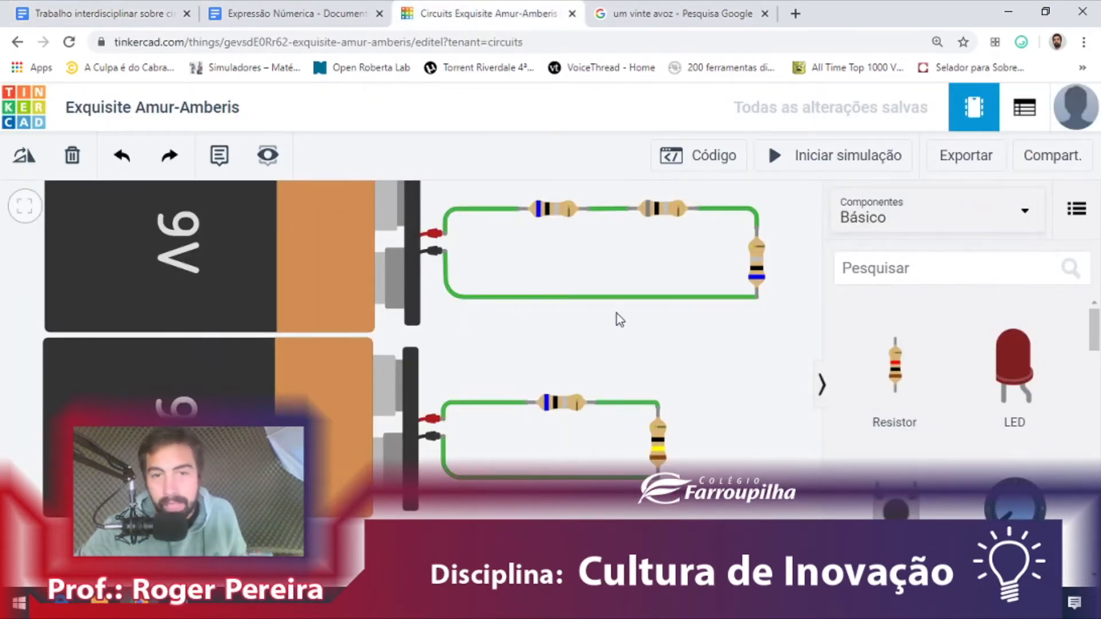
Delete all four wires of the first battery's series circuit, keeping its three resistors
{"action": "left_click", "coordinate": [722, 297]}
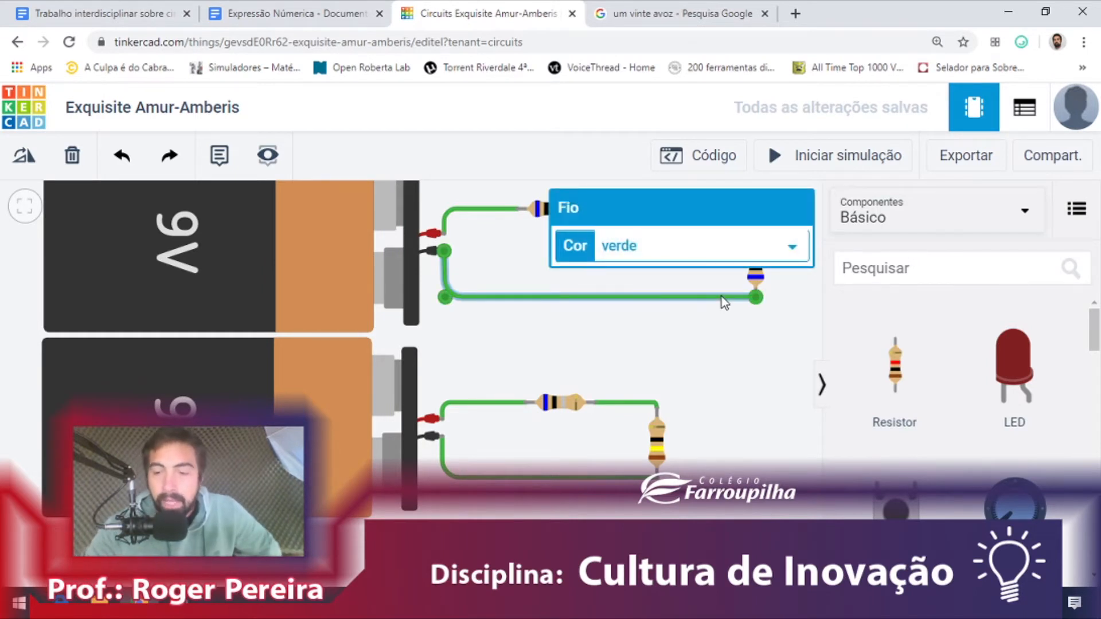
{"action": "key", "text": "Delete"}
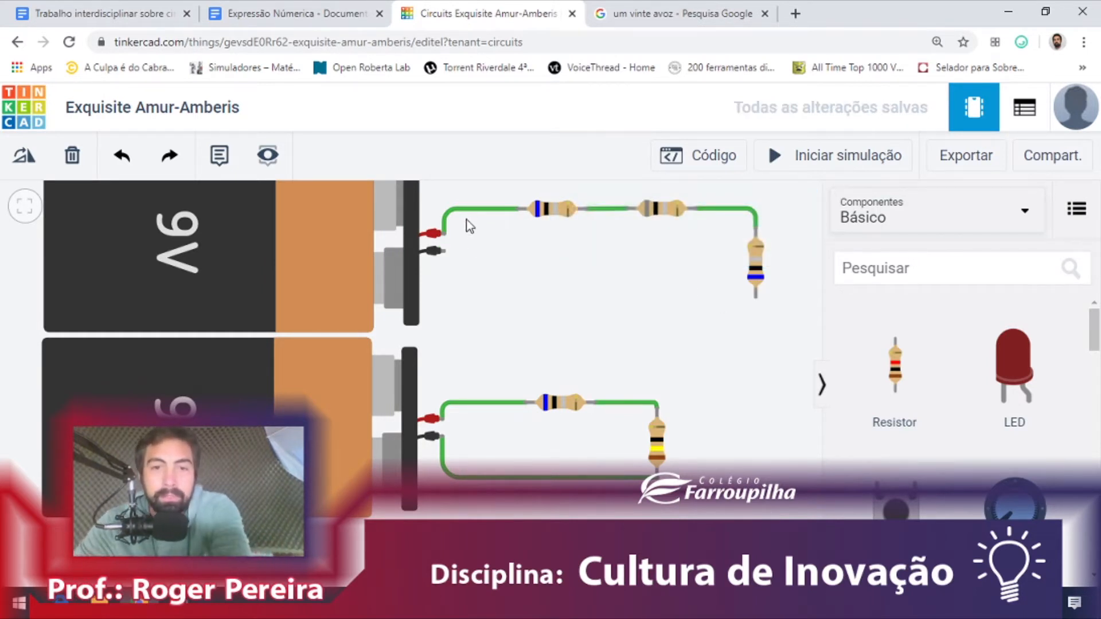
{"action": "left_click", "coordinate": [463, 212]}
{"action": "key", "text": "Delete"}
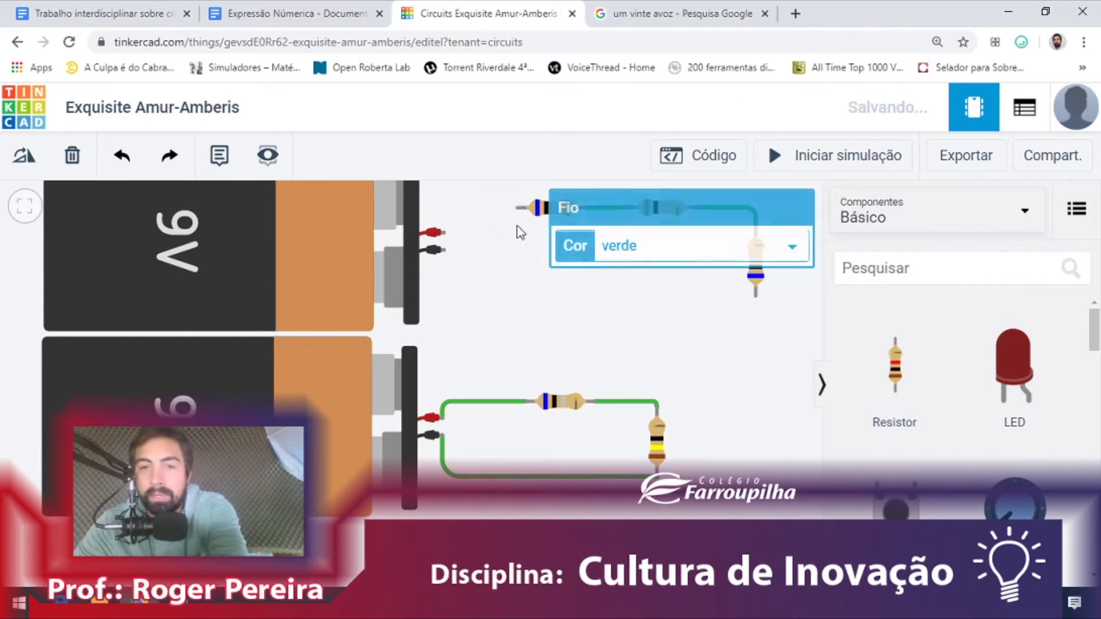
{"action": "left_click", "coordinate": [599, 209]}
{"action": "key", "text": "Delete"}
{"action": "left_click", "coordinate": [720, 207]}
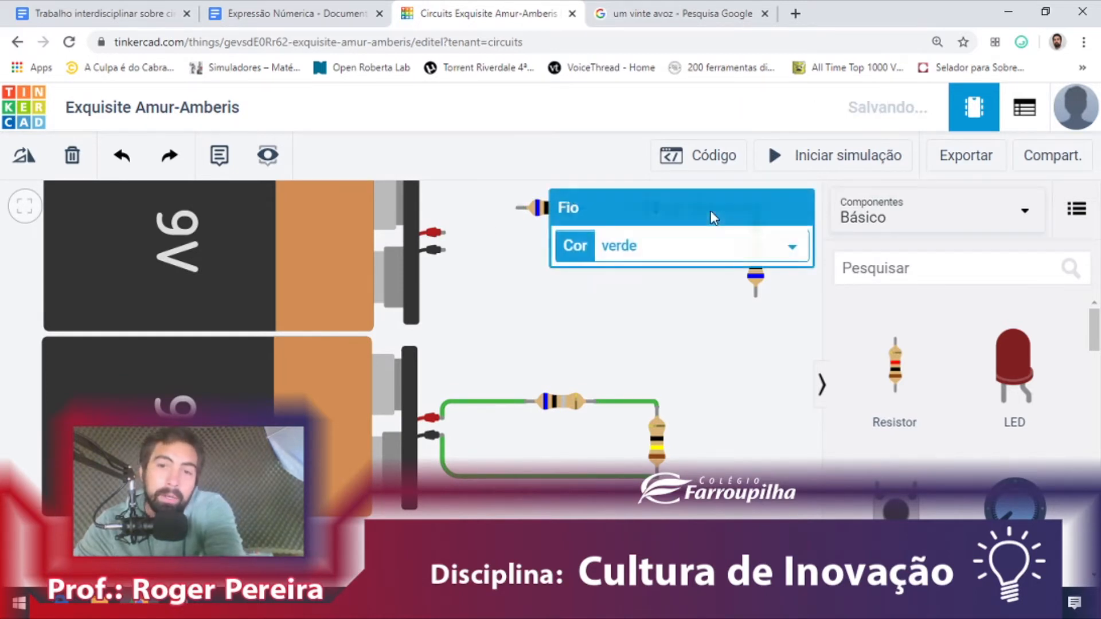
{"action": "key", "text": "Delete"}
Rotate the 6 Ω resistor nearest the first battery to vertical and move it down beside the battery's terminals
{"action": "left_click", "coordinate": [544, 208]}
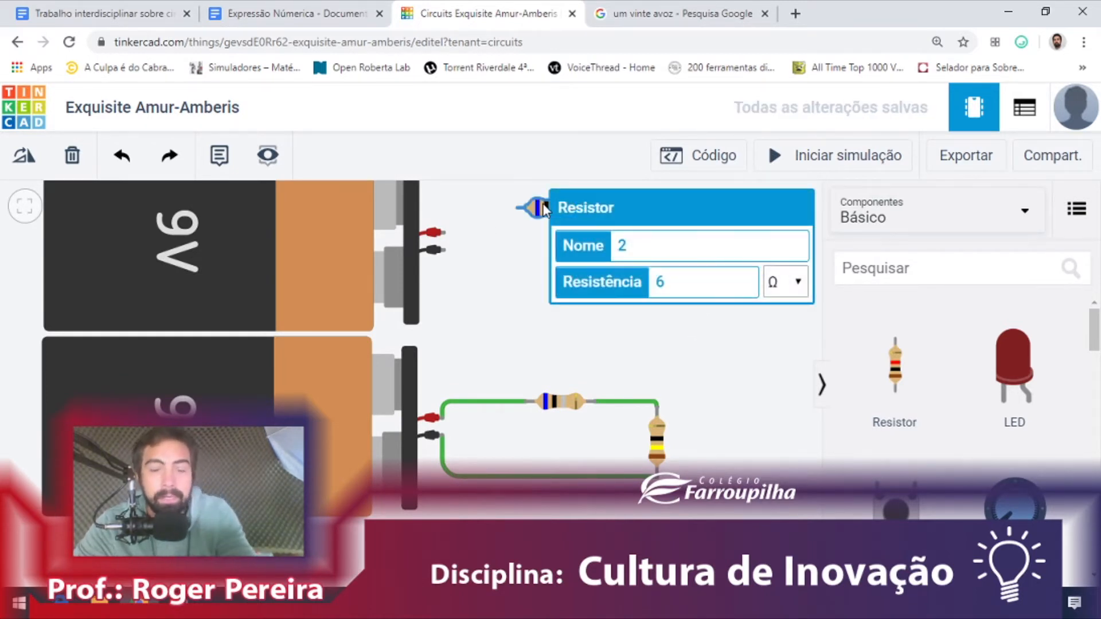
{"action": "key", "text": "r"}
{"action": "left_click_drag", "start_coordinate": [545, 251], "coordinate": [548, 312]}
{"action": "left_click", "coordinate": [550, 260]}
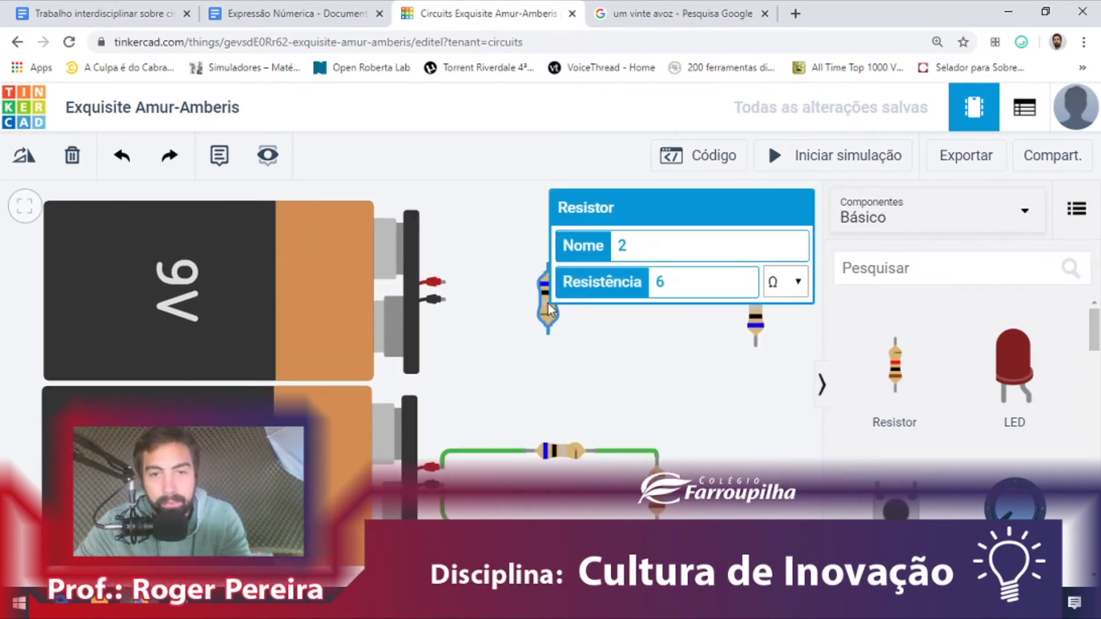
{"action": "left_click", "coordinate": [590, 333]}
Rotate the 8 Ω resistor to vertical and place it level with the first one, between the two 6 Ω resistors
{"action": "left_click", "coordinate": [657, 252]}
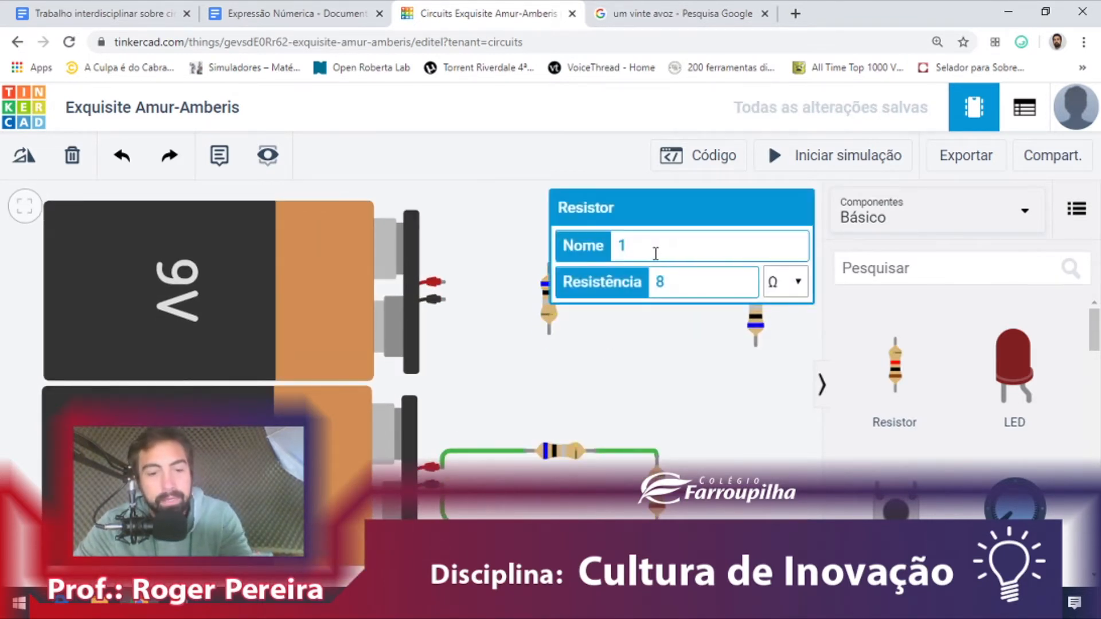
{"action": "left_click", "coordinate": [645, 326]}
{"action": "left_click", "coordinate": [669, 263]}
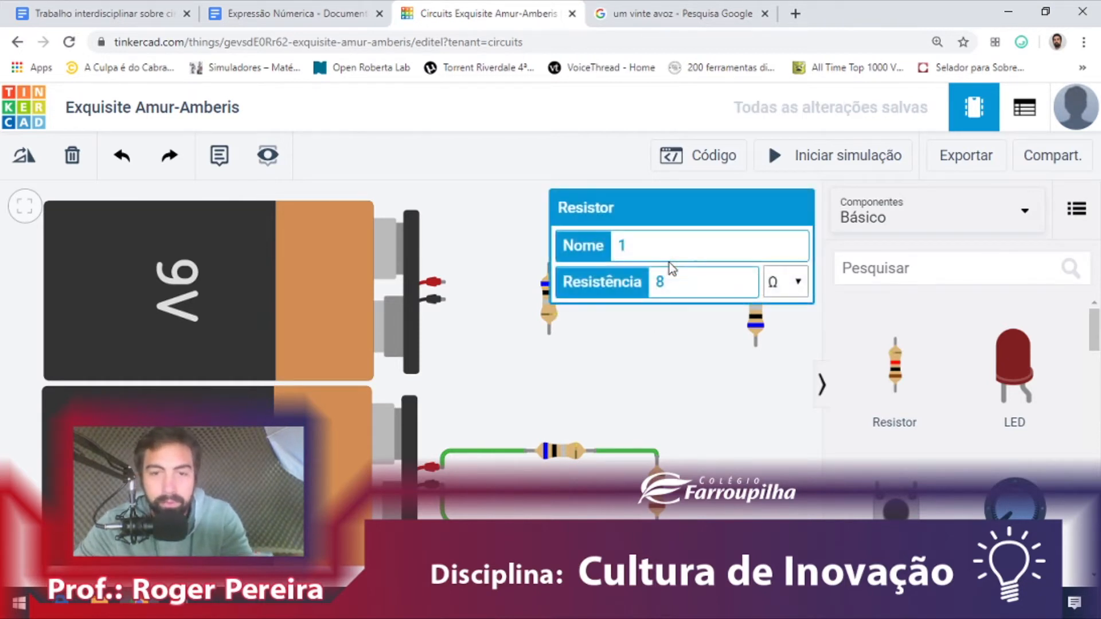
{"action": "key", "text": "r"}
{"action": "left_click", "coordinate": [653, 336]}
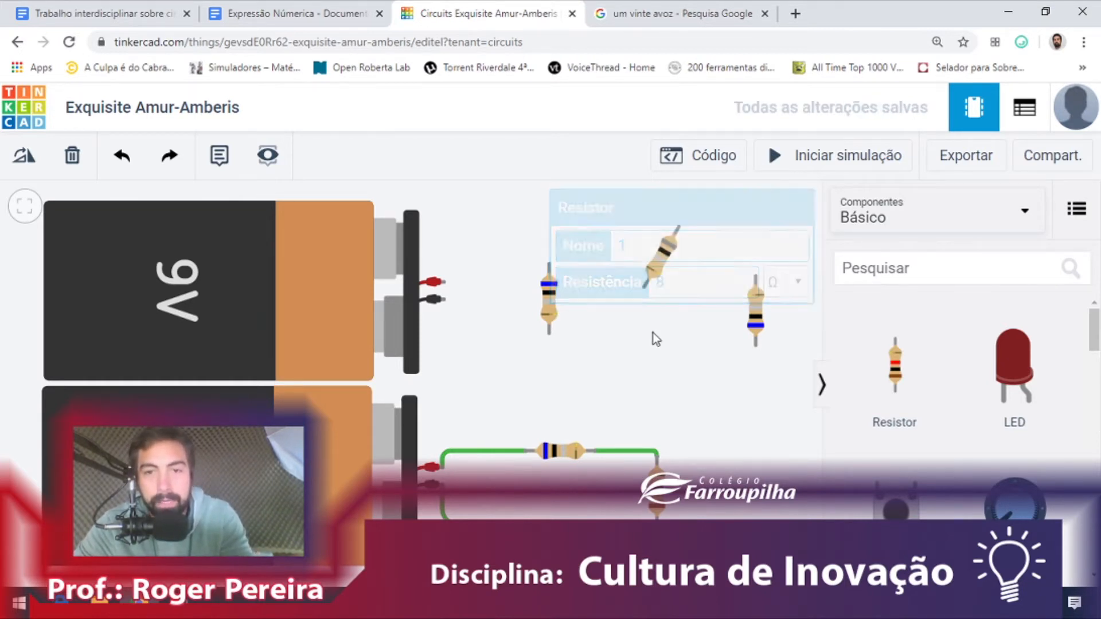
{"action": "left_click", "coordinate": [656, 270]}
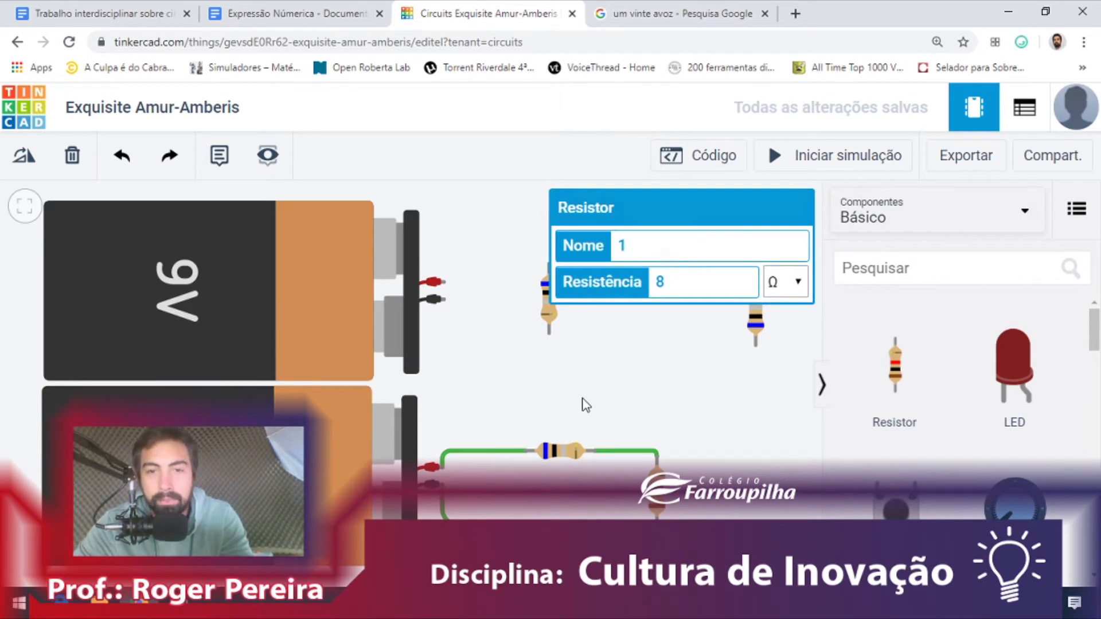
{"action": "left_click_drag", "start_coordinate": [584, 404], "coordinate": [430, 378]}
{"action": "left_click", "coordinate": [491, 250]}
{"action": "key", "text": "r"}
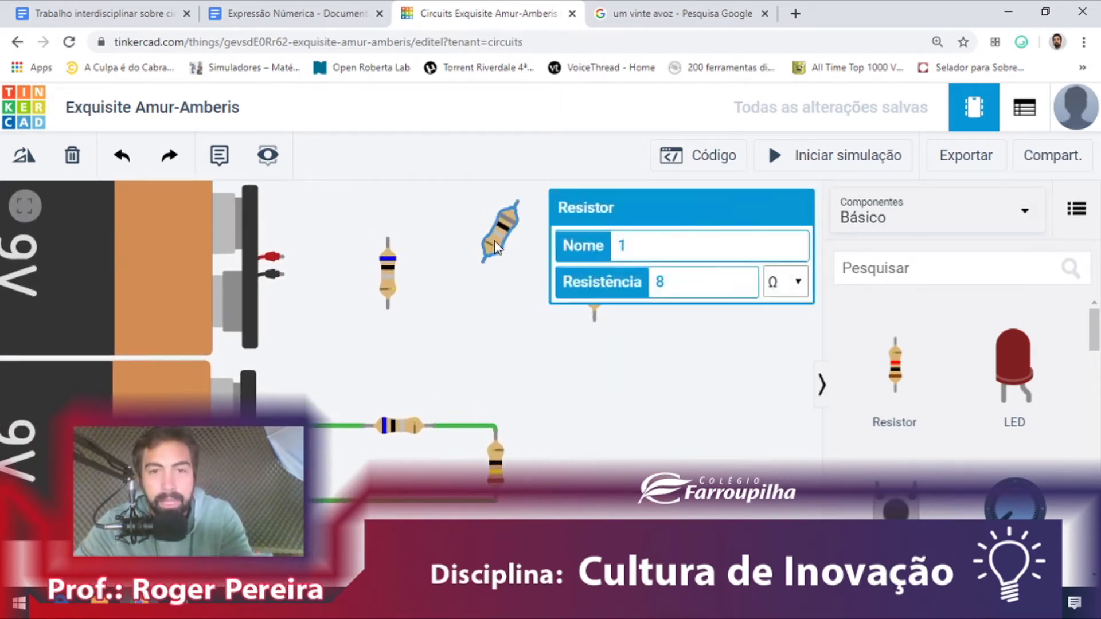
{"action": "key", "text": "r"}
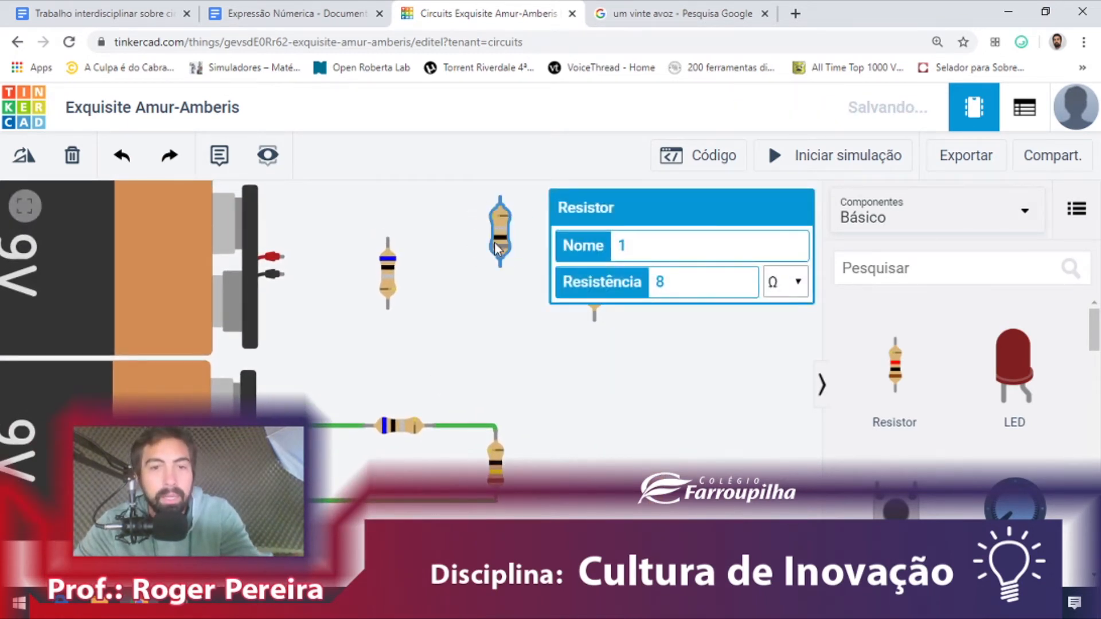
{"action": "left_click_drag", "start_coordinate": [496, 242], "coordinate": [478, 280]}
{"action": "left_click", "coordinate": [528, 295]}
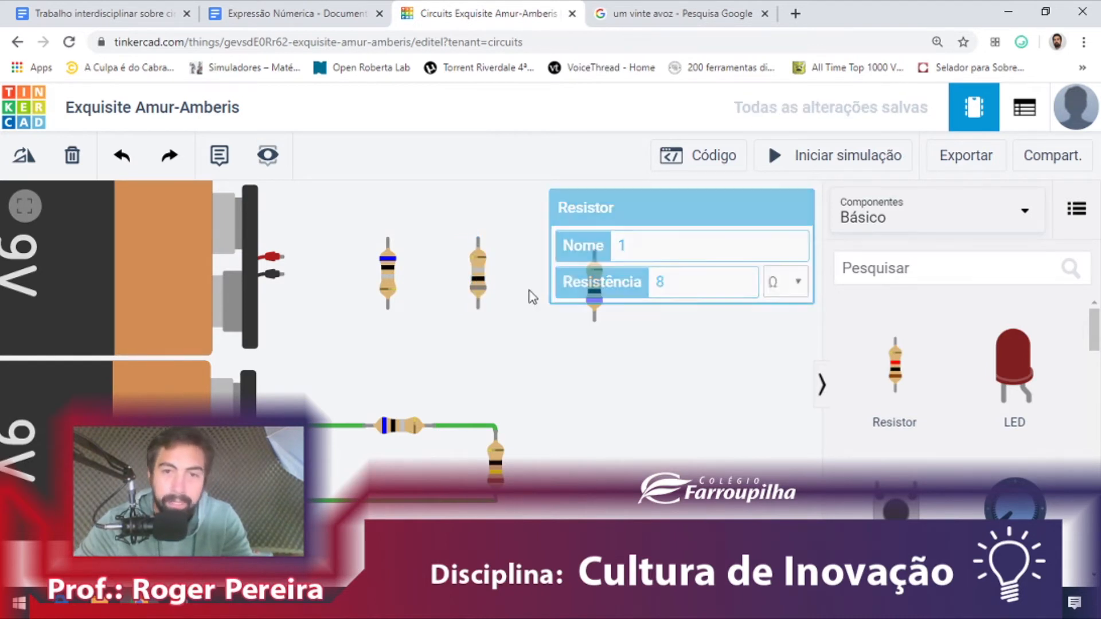
Move the third vertical resistor closer so that it lines up with the other two at even spacing
{"action": "left_click_drag", "start_coordinate": [591, 316], "coordinate": [521, 279]}
{"action": "left_click", "coordinate": [494, 336]}
{"action": "left_click_drag", "start_coordinate": [457, 319], "coordinate": [536, 327]}
Wire the first battery's positive terminal to the first resistor's upper end and link the upper ends of all three resistors
{"action": "left_click", "coordinate": [302, 255]}
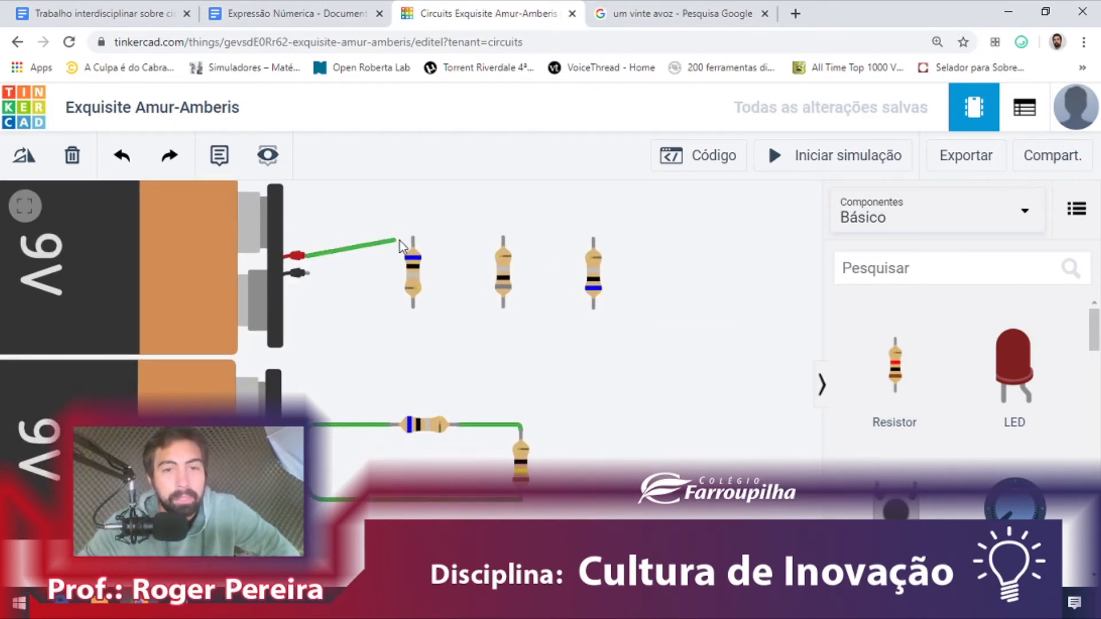
{"action": "left_click", "coordinate": [413, 238]}
{"action": "left_click", "coordinate": [471, 237]}
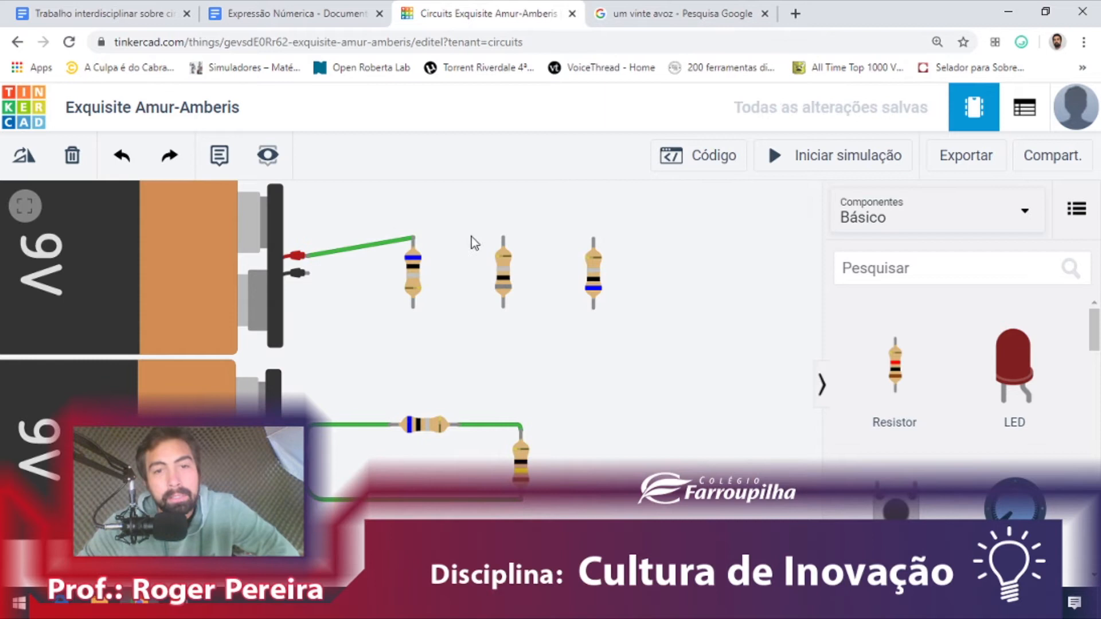
{"action": "left_click", "coordinate": [503, 237]}
{"action": "left_click", "coordinate": [412, 238]}
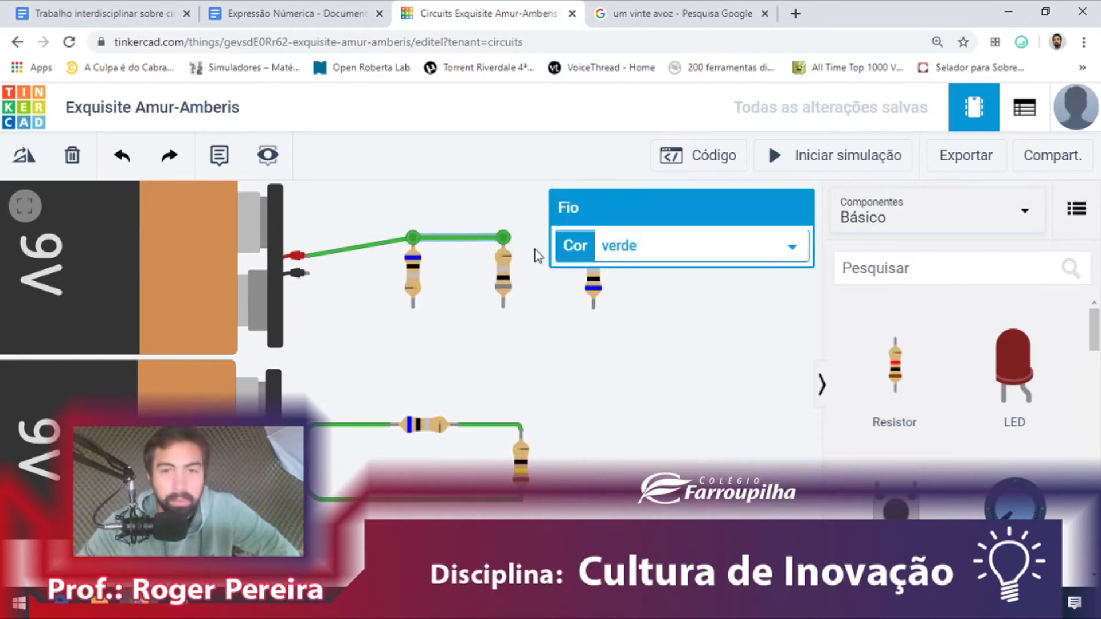
{"action": "left_click", "coordinate": [584, 243]}
{"action": "left_click", "coordinate": [592, 239]}
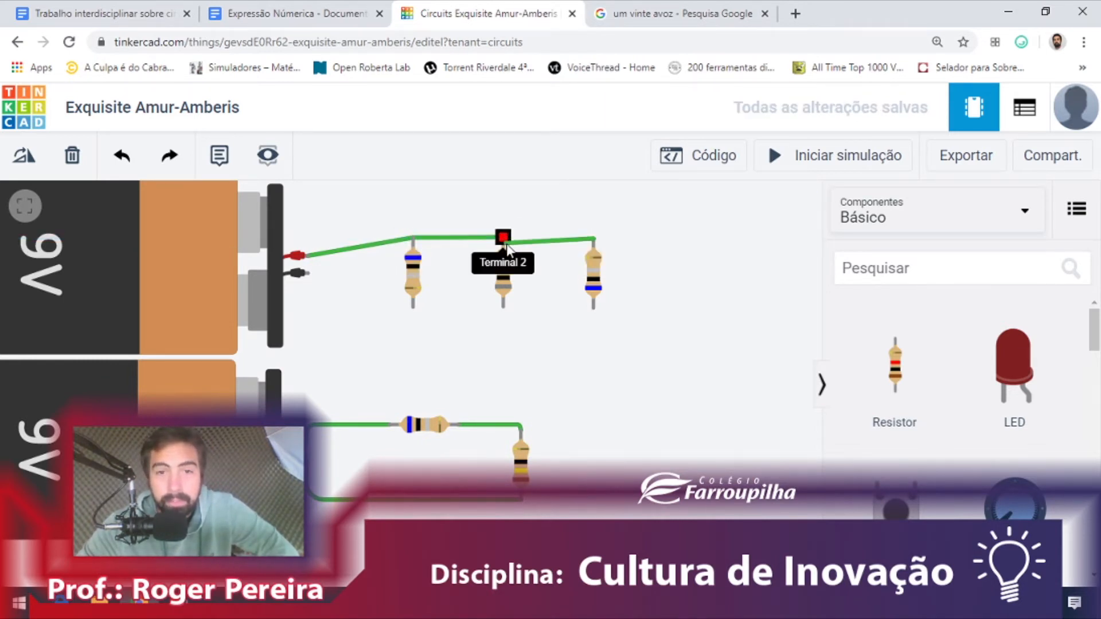
{"action": "left_click", "coordinate": [503, 238]}
{"action": "left_click", "coordinate": [539, 210]}
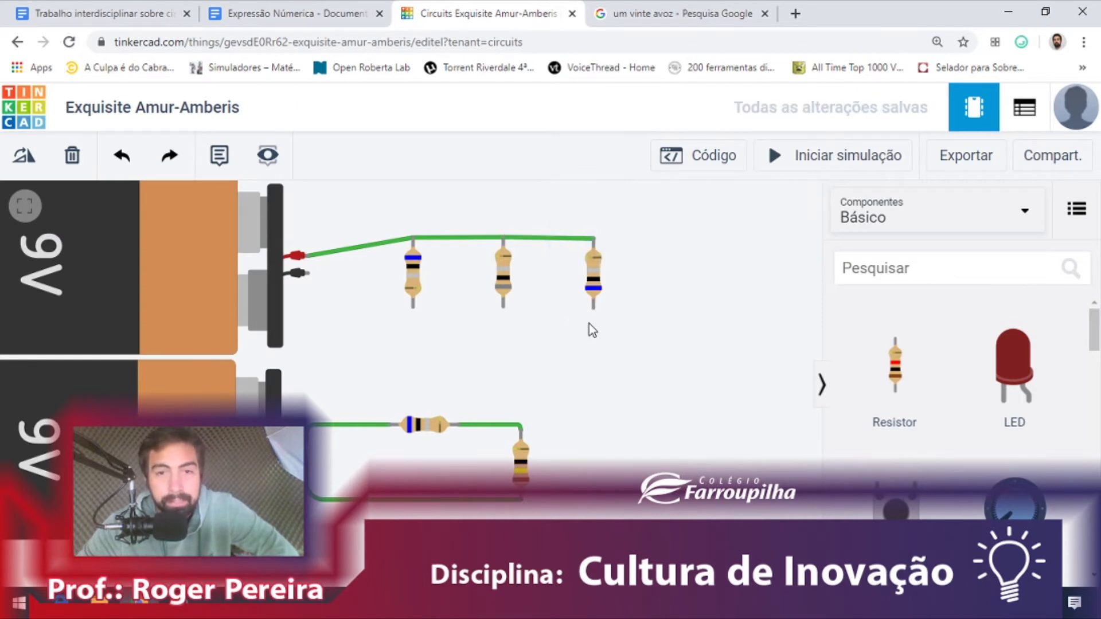
Link the lower ends of the first circuit's three vertical resistors with wires
{"action": "left_click", "coordinate": [591, 312]}
{"action": "left_click", "coordinate": [503, 307]}
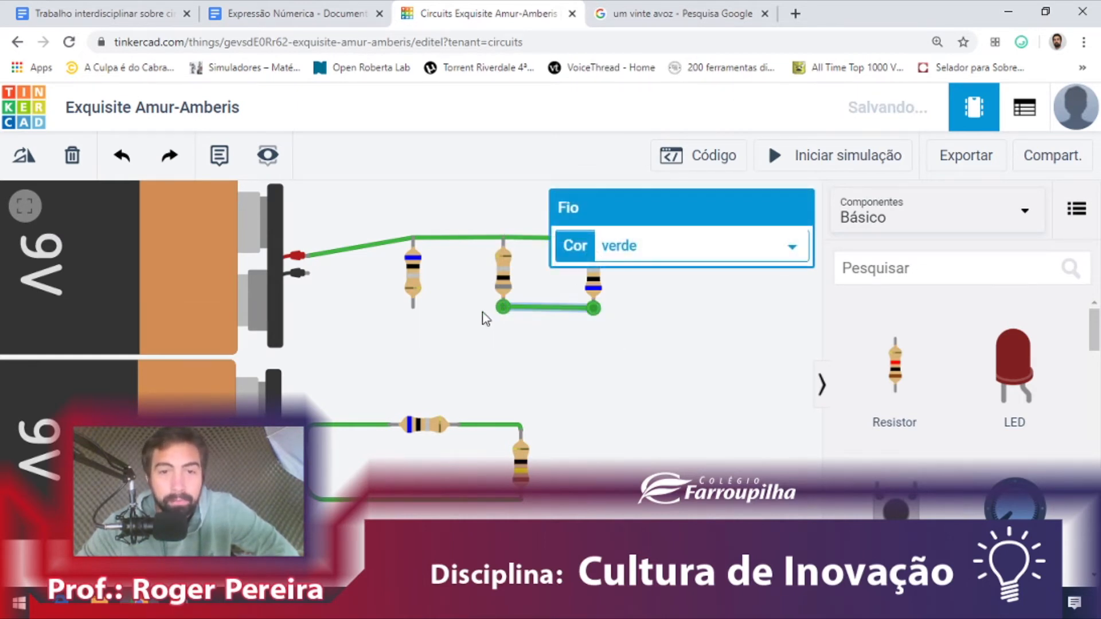
{"action": "left_click", "coordinate": [413, 308]}
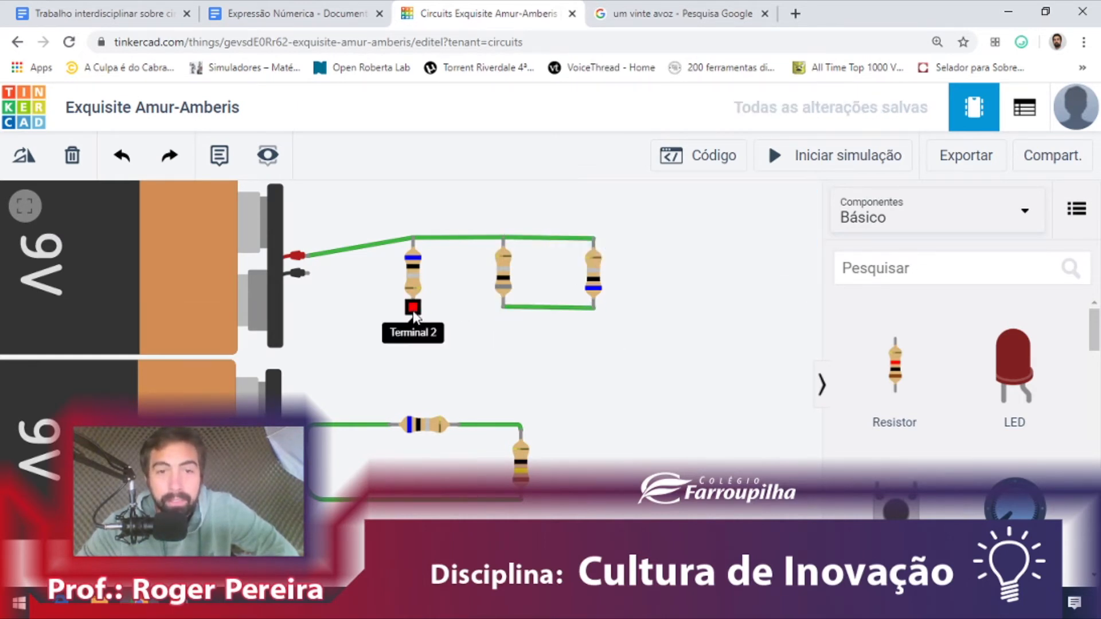
{"action": "left_click", "coordinate": [502, 308]}
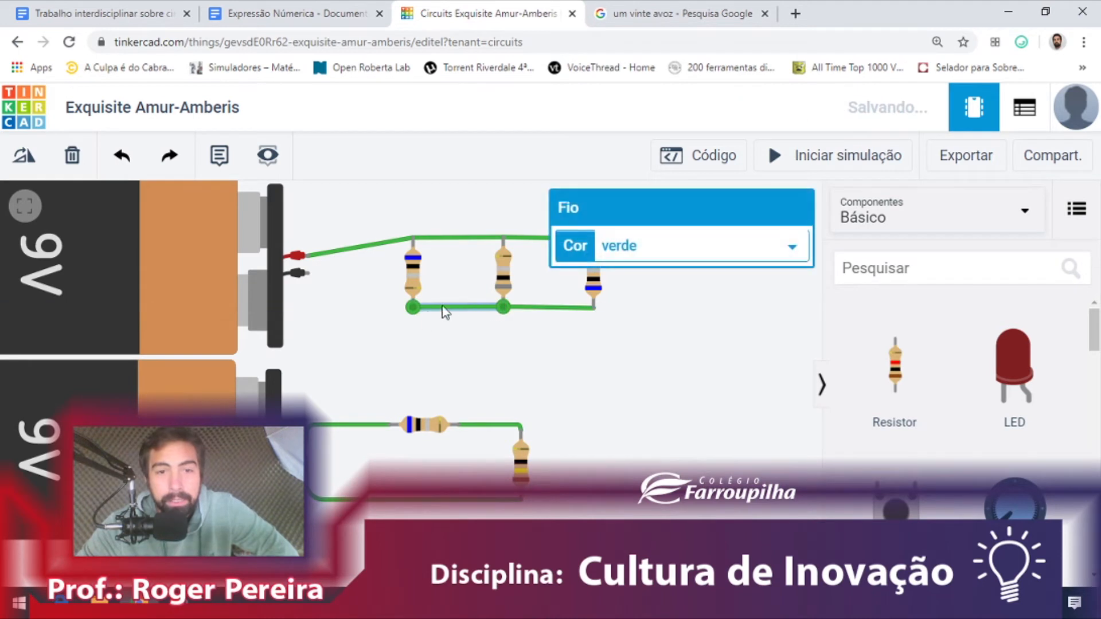
{"action": "left_click", "coordinate": [307, 277]}
{"action": "left_click", "coordinate": [413, 308]}
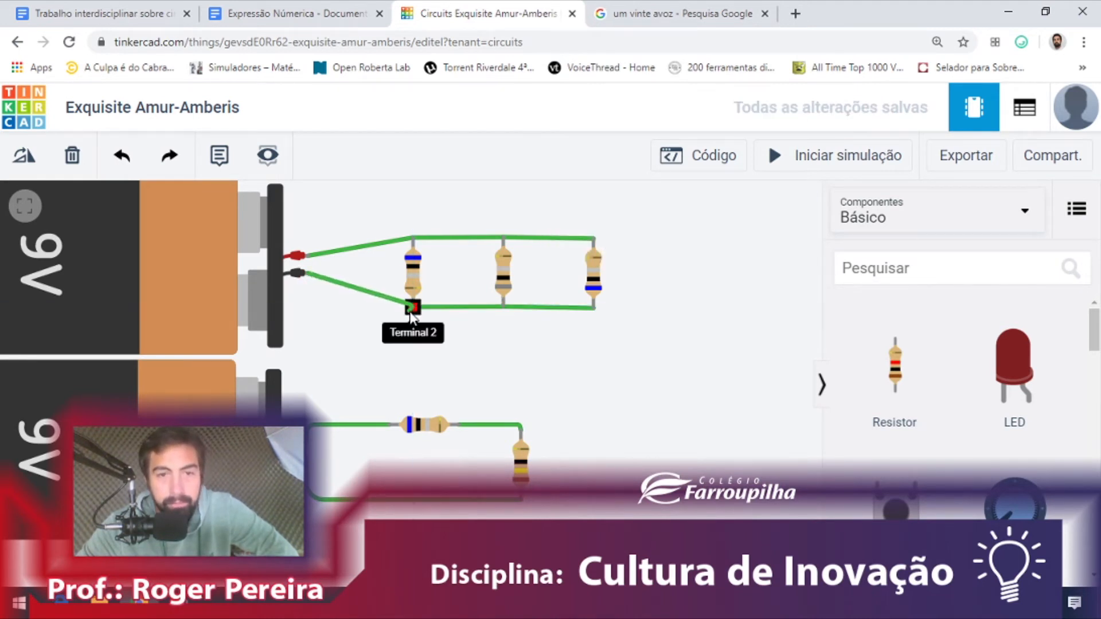
{"action": "key", "text": "ctrl+z"}
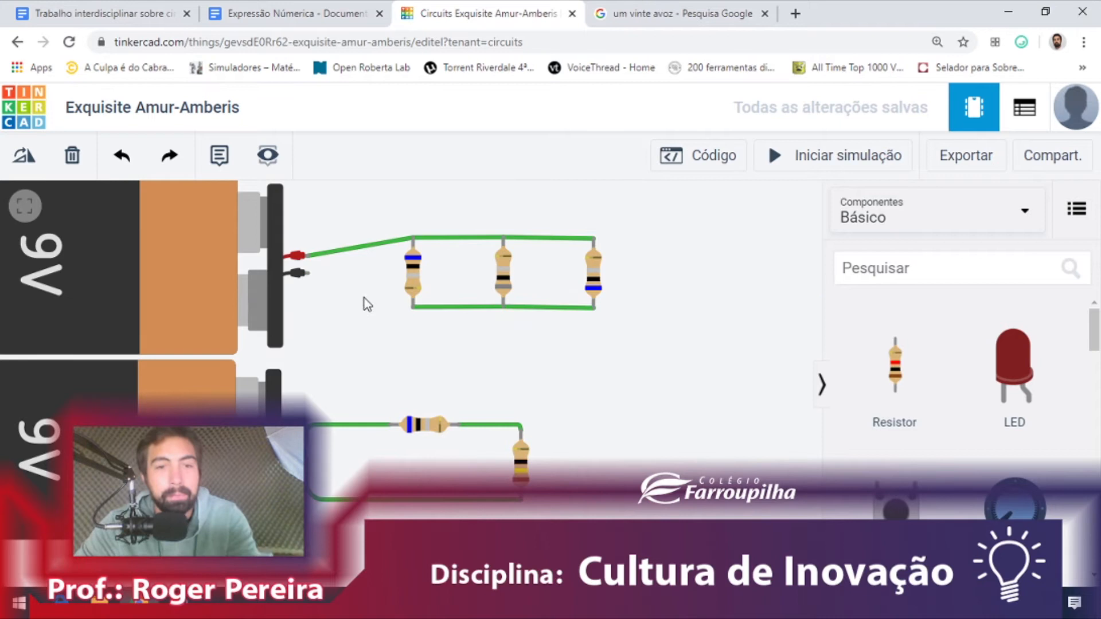
Wire the first battery's negative terminal to the first resistor's lower end and bend that wire into a right-angled corner
{"action": "left_click", "coordinate": [309, 275]}
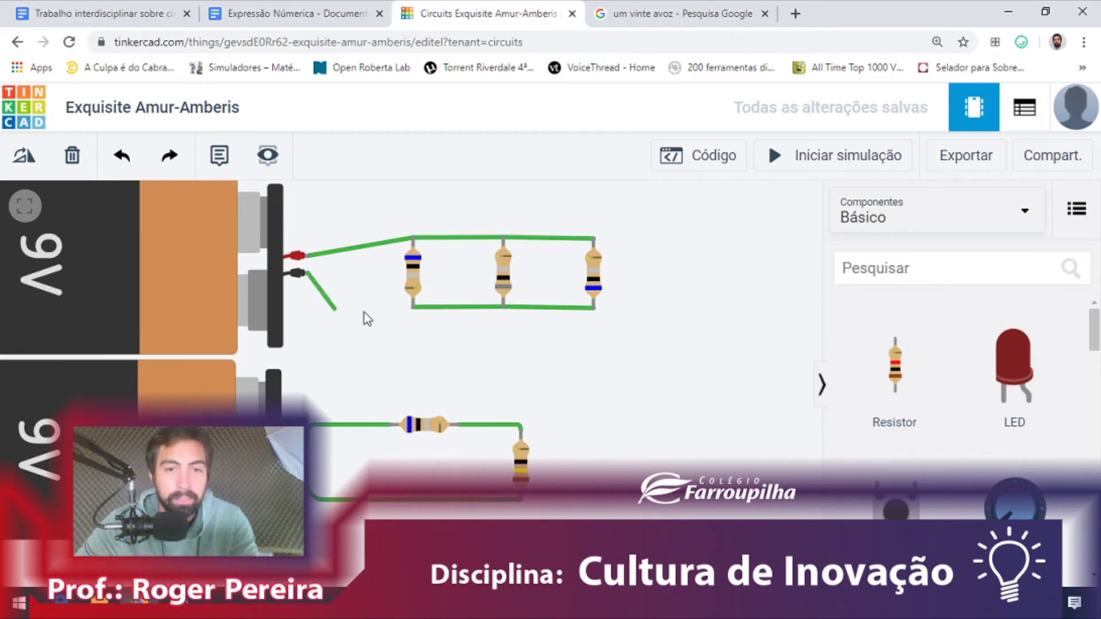
{"action": "left_click", "coordinate": [413, 307]}
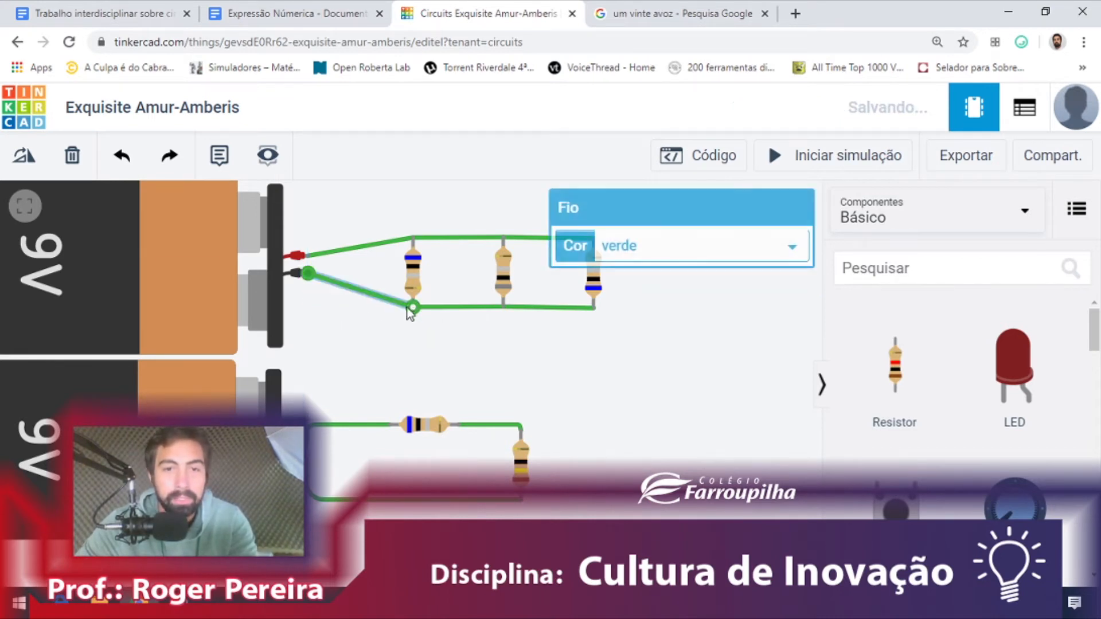
{"action": "left_click", "coordinate": [358, 288]}
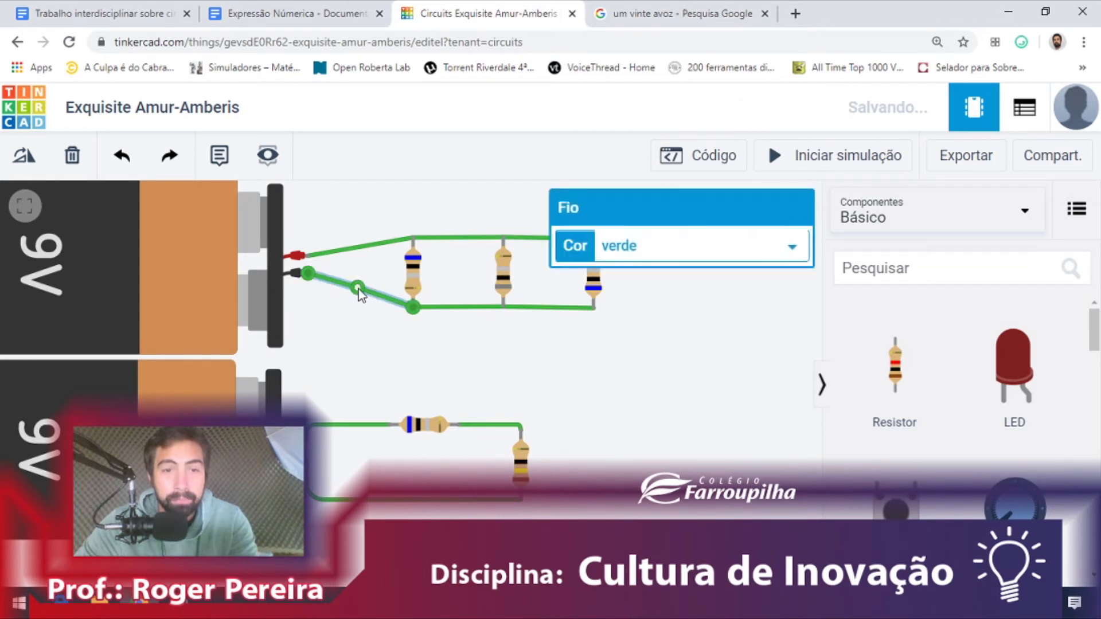
{"action": "left_click_drag", "start_coordinate": [359, 289], "coordinate": [308, 308]}
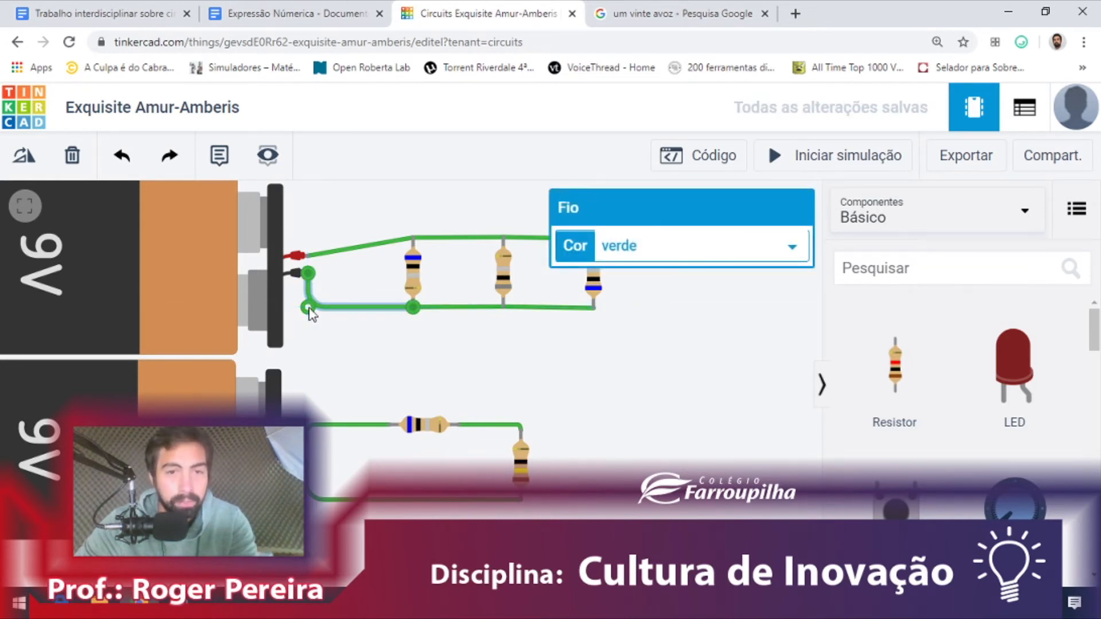
Bend the first battery's positive wire into a right-angled corner level with the wires linking the upper resistor ends
{"action": "left_click", "coordinate": [350, 250]}
{"action": "left_click_drag", "start_coordinate": [350, 250], "coordinate": [312, 238]}
{"action": "left_click", "coordinate": [388, 347]}
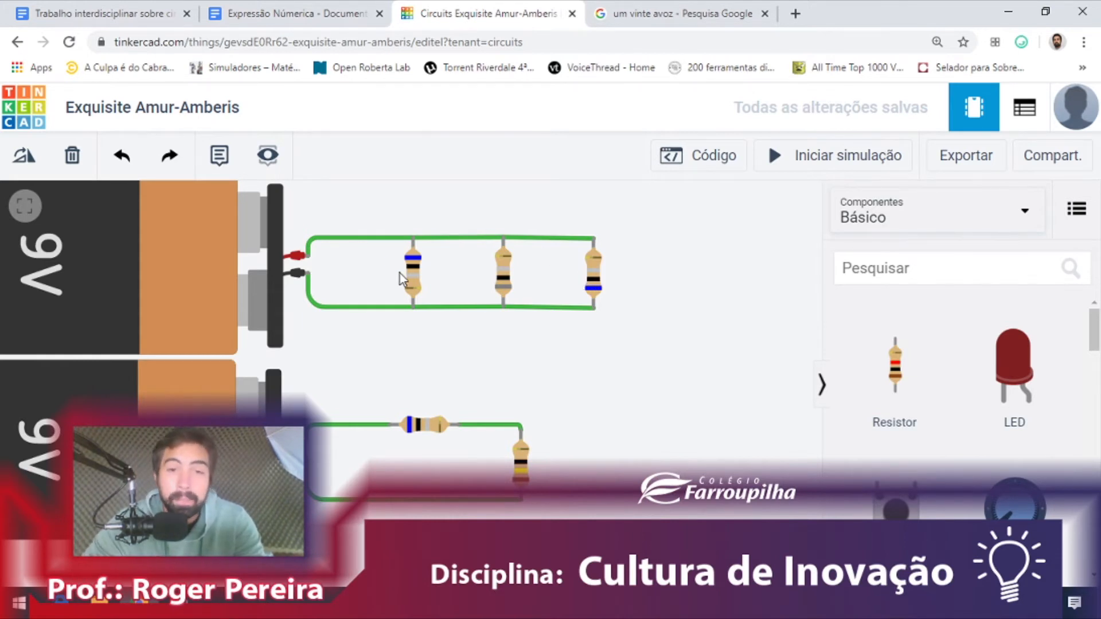
Check the values of exercise 2 a) in the worksheet and set the first resistor beside the first battery to 12 Ω
{"action": "left_click", "coordinate": [121, 10]}
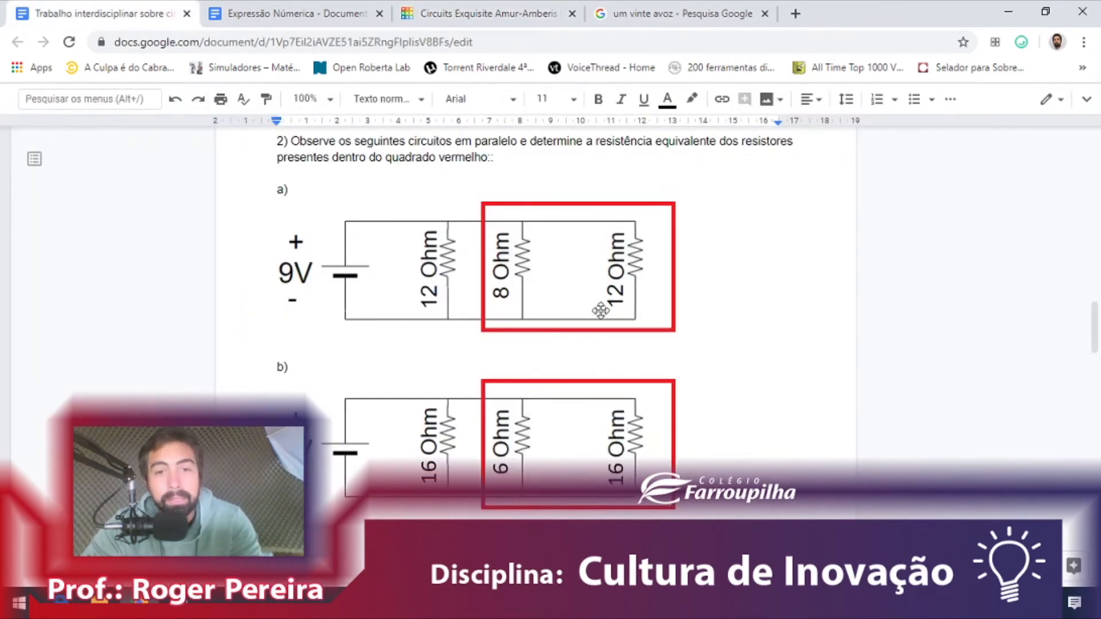
{"action": "key", "text": "ctrl+Tab"}
{"action": "left_click", "coordinate": [435, 13]}
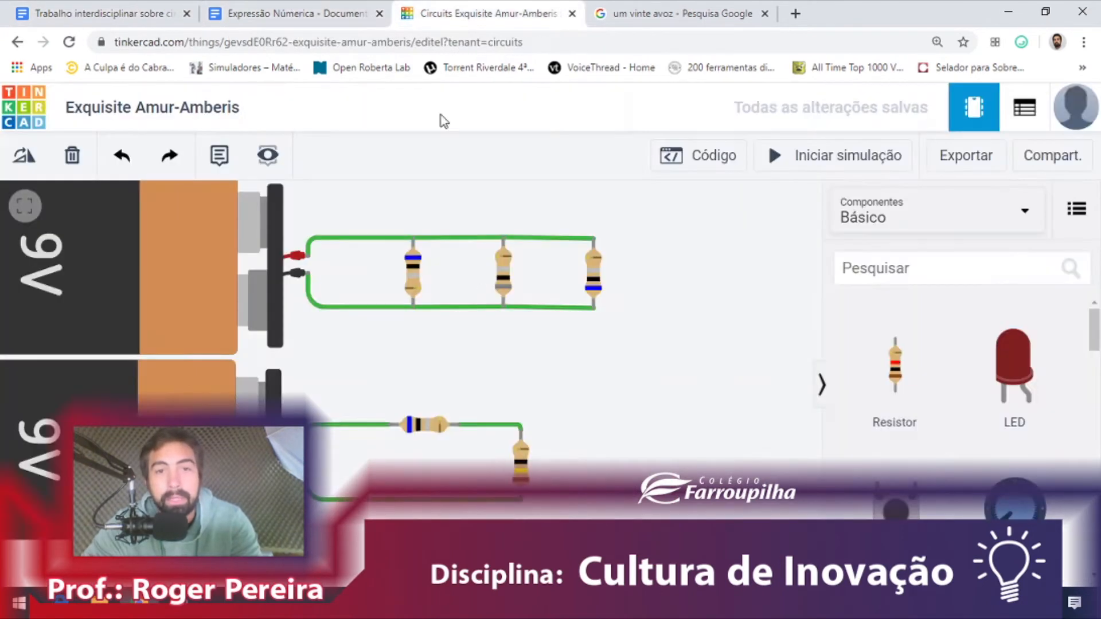
{"action": "left_click", "coordinate": [411, 270]}
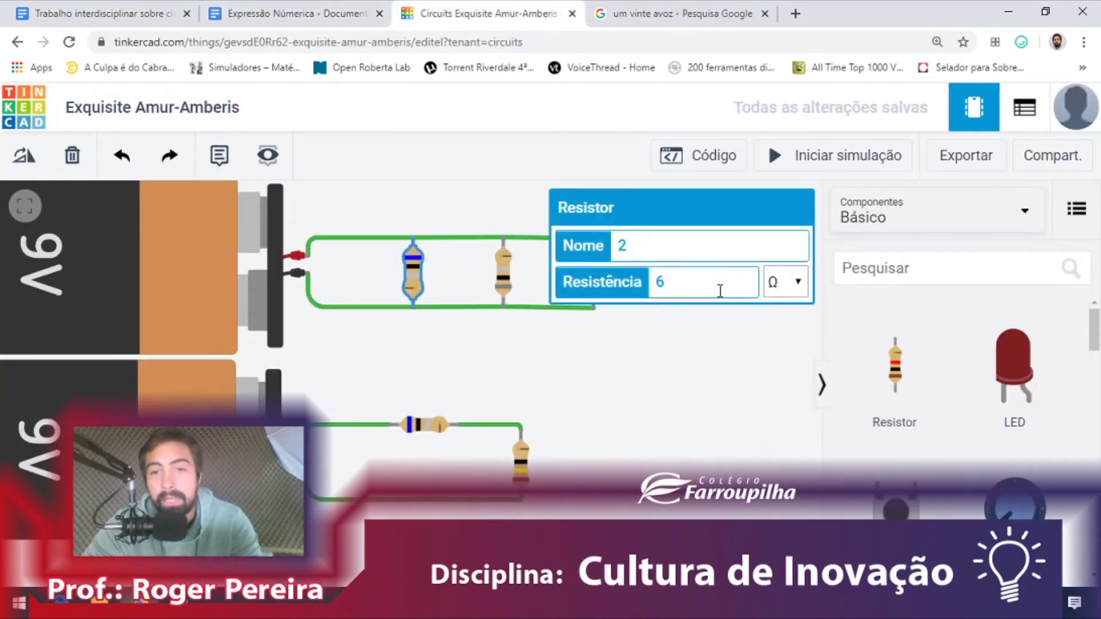
{"action": "left_click_drag", "start_coordinate": [696, 275], "coordinate": [615, 263]}
{"action": "type", "text": "1"}
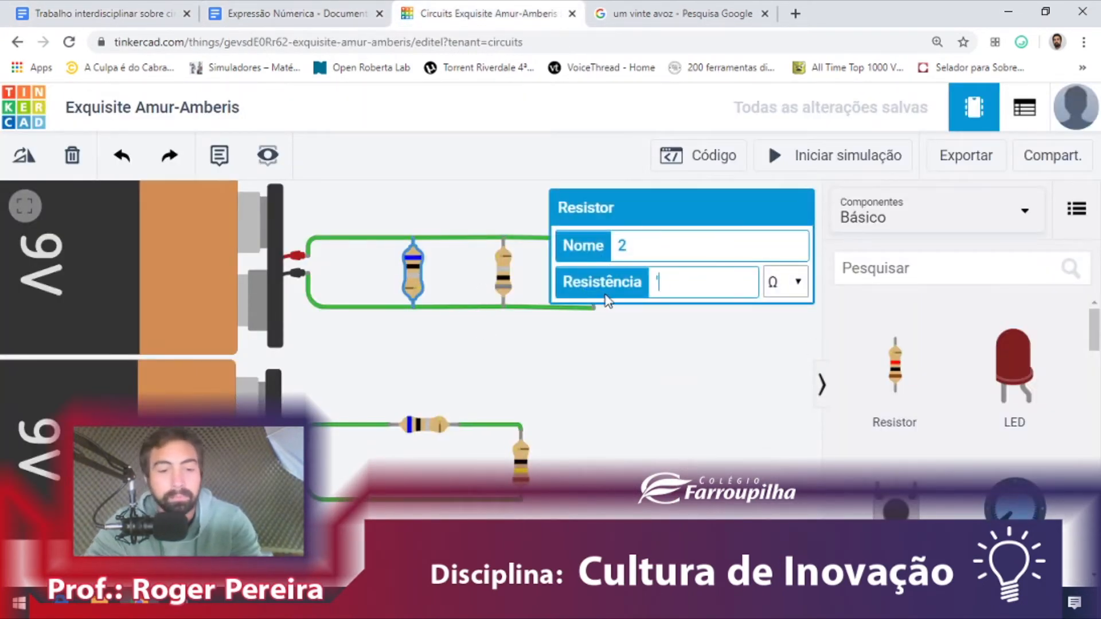
{"action": "type", "text": "8"}
{"action": "key", "text": "BackSpace"}
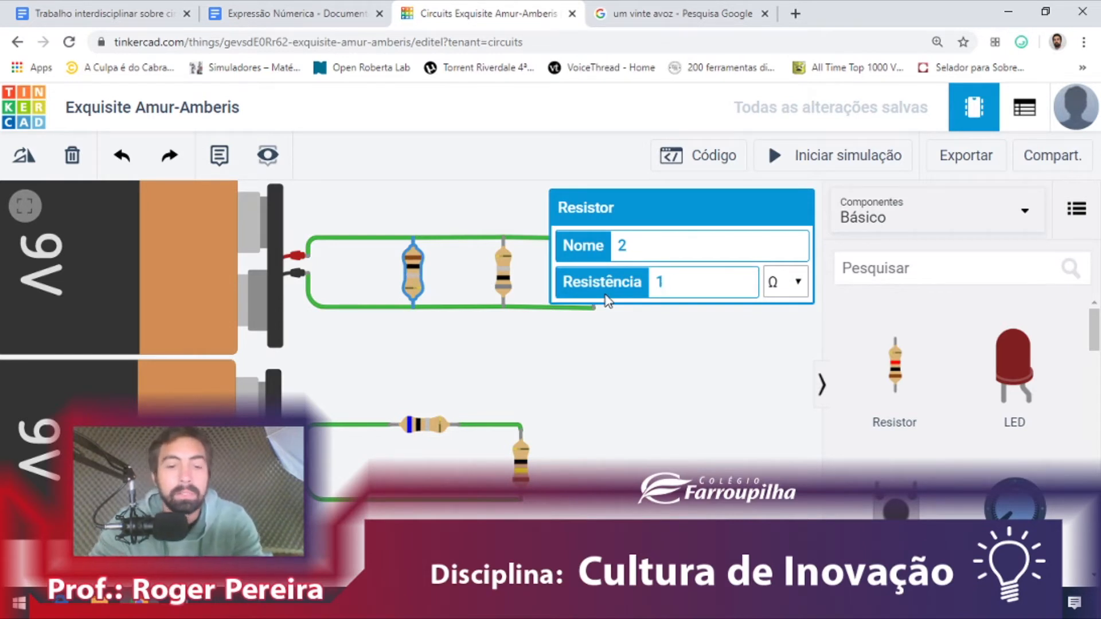
{"action": "type", "text": "2"}
Check the middle resistor's resistance and set the third resistor of the first circuit to 12 Ω
{"action": "left_click", "coordinate": [516, 283]}
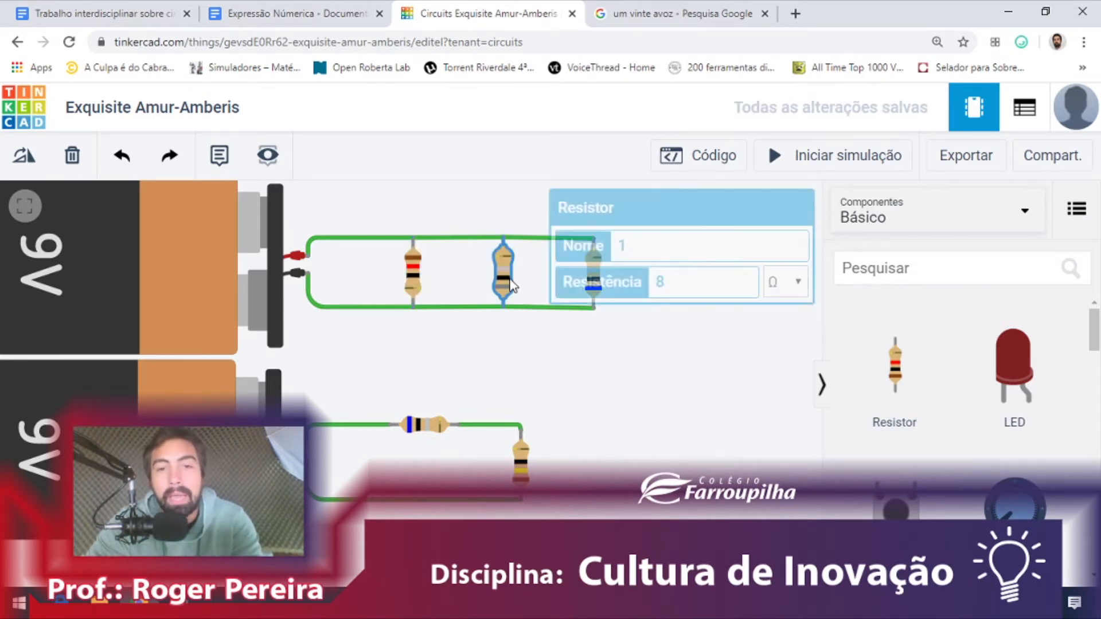
{"action": "left_click", "coordinate": [646, 344]}
{"action": "left_click", "coordinate": [601, 290]}
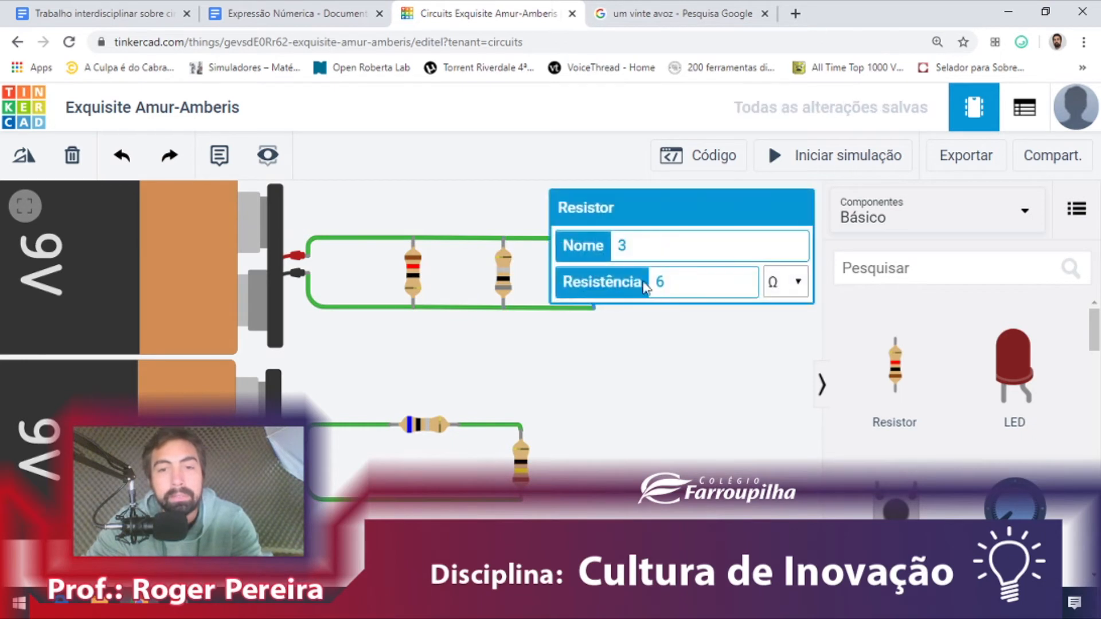
{"action": "double_click", "coordinate": [653, 285]}
{"action": "left_click", "coordinate": [735, 387]}
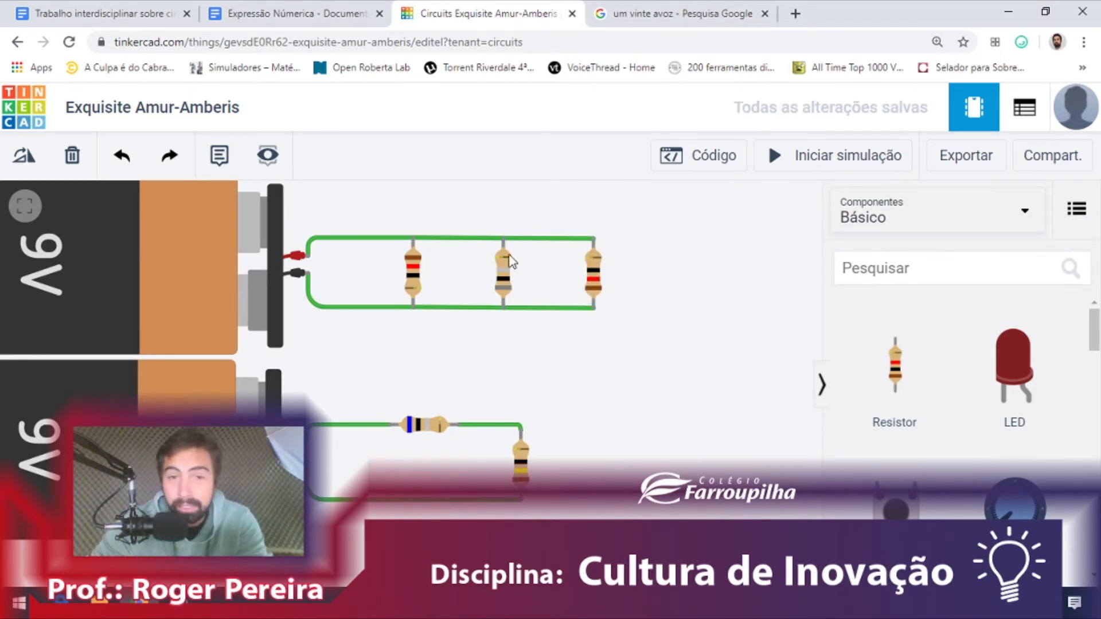
Delete the two wires on either side of the 6 Ω resistor in the second circuit
{"action": "left_click", "coordinate": [422, 427]}
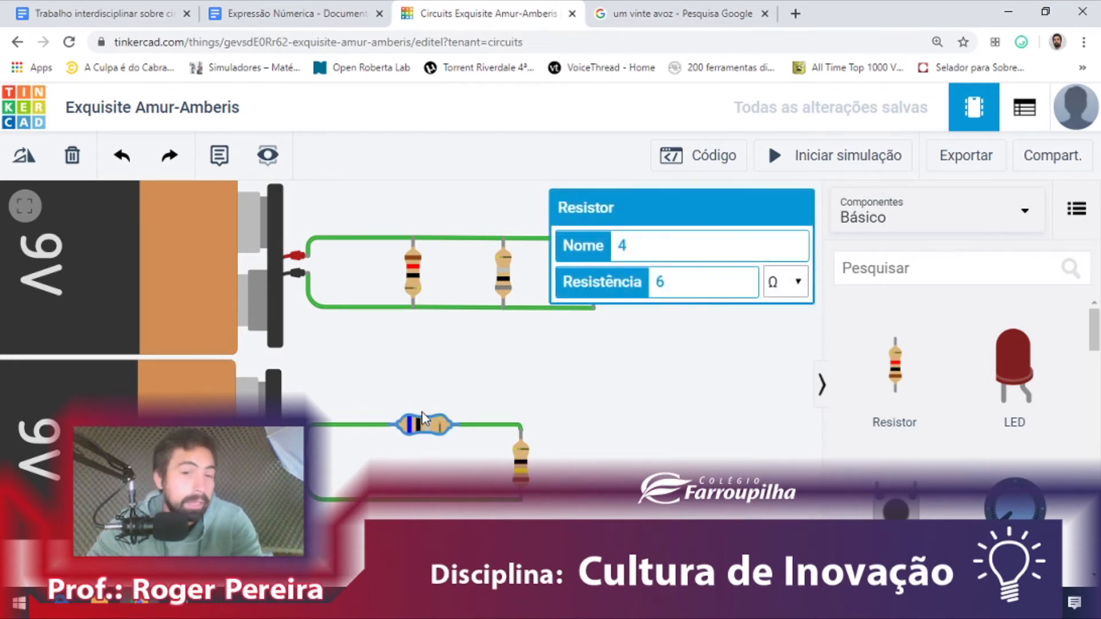
{"action": "left_click", "coordinate": [466, 426]}
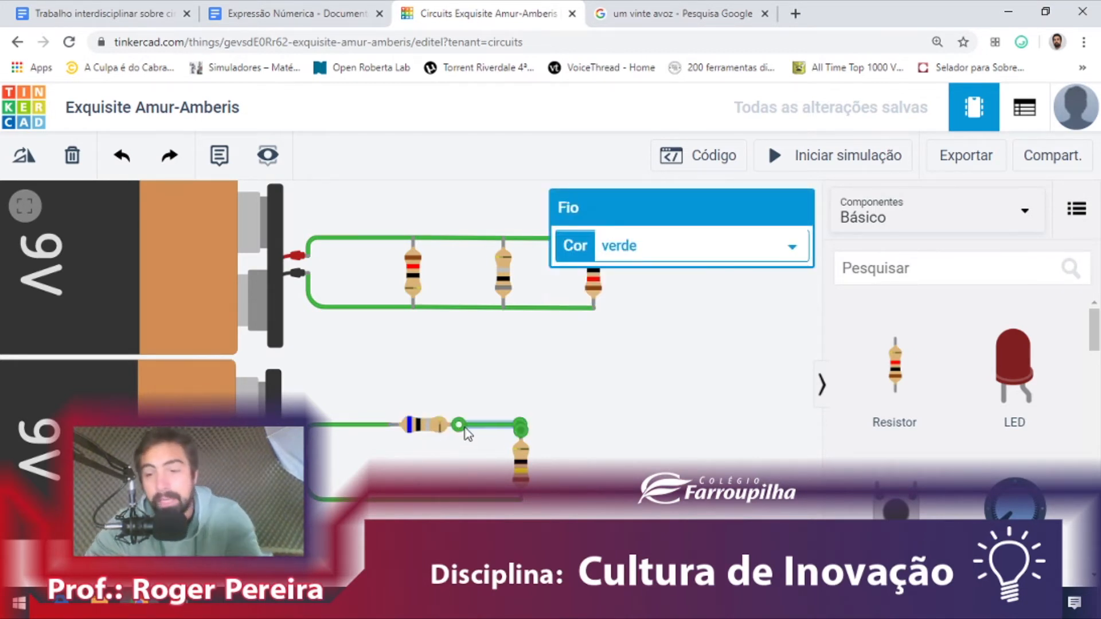
{"action": "key", "text": "Delete"}
{"action": "left_click", "coordinate": [376, 427]}
{"action": "key", "text": "Delete"}
Rotate the second circuit's 6 Ω resistor to vertical and move it level with the other vertical resistor
{"action": "left_click", "coordinate": [427, 428]}
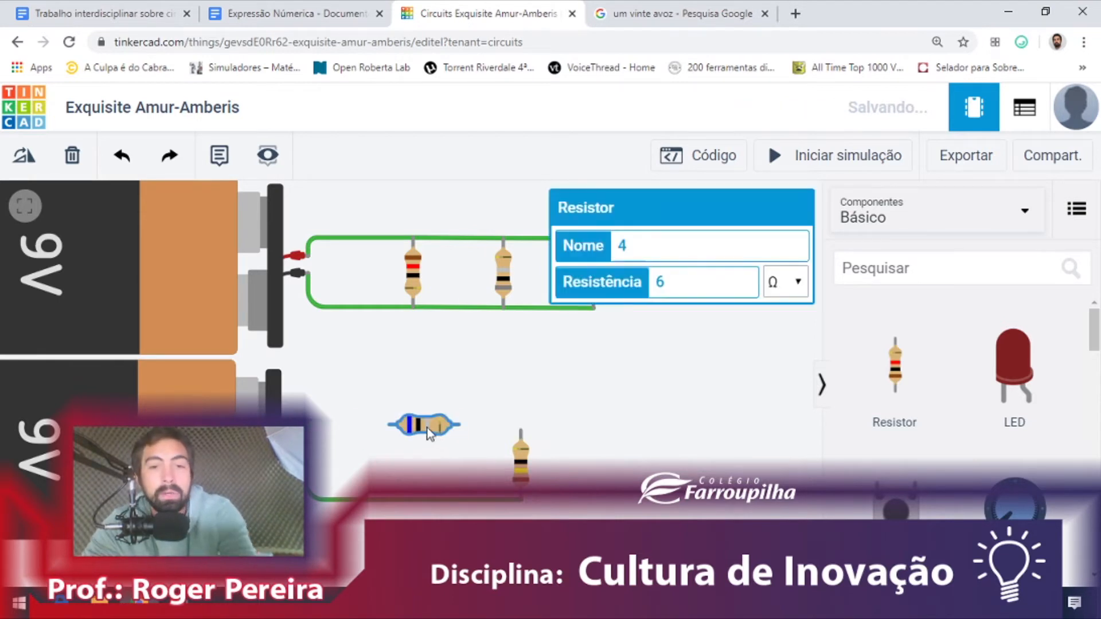
{"action": "key", "text": "r"}
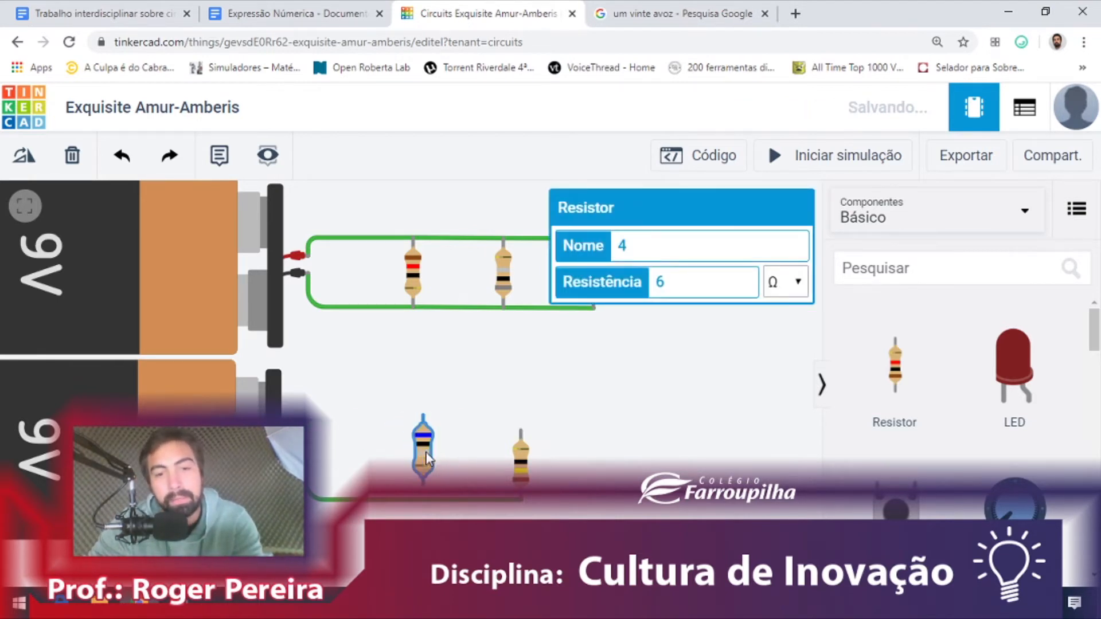
{"action": "left_click_drag", "start_coordinate": [425, 452], "coordinate": [424, 470]}
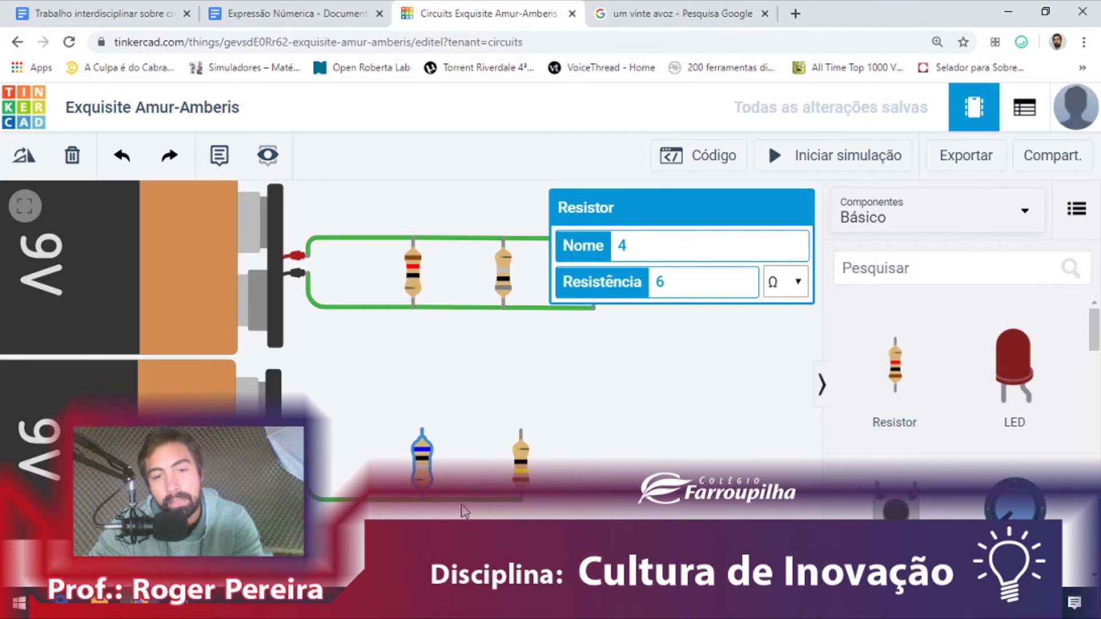
Delete the wire running along the lower side of the second circuit
{"action": "left_click", "coordinate": [461, 508]}
{"action": "left_click", "coordinate": [457, 501]}
{"action": "key", "text": "Delete"}
Set the resistance of the second circuit's first resistor to 12 Ω
{"action": "left_click", "coordinate": [429, 473]}
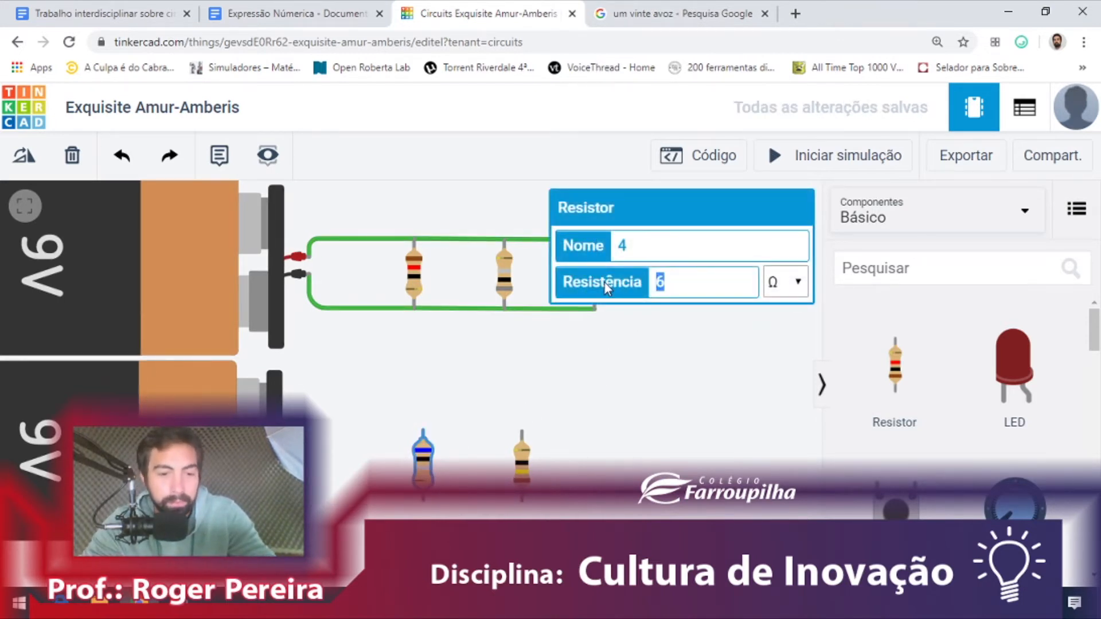
{"action": "type", "text": "12"}
{"action": "left_click", "coordinate": [710, 400]}
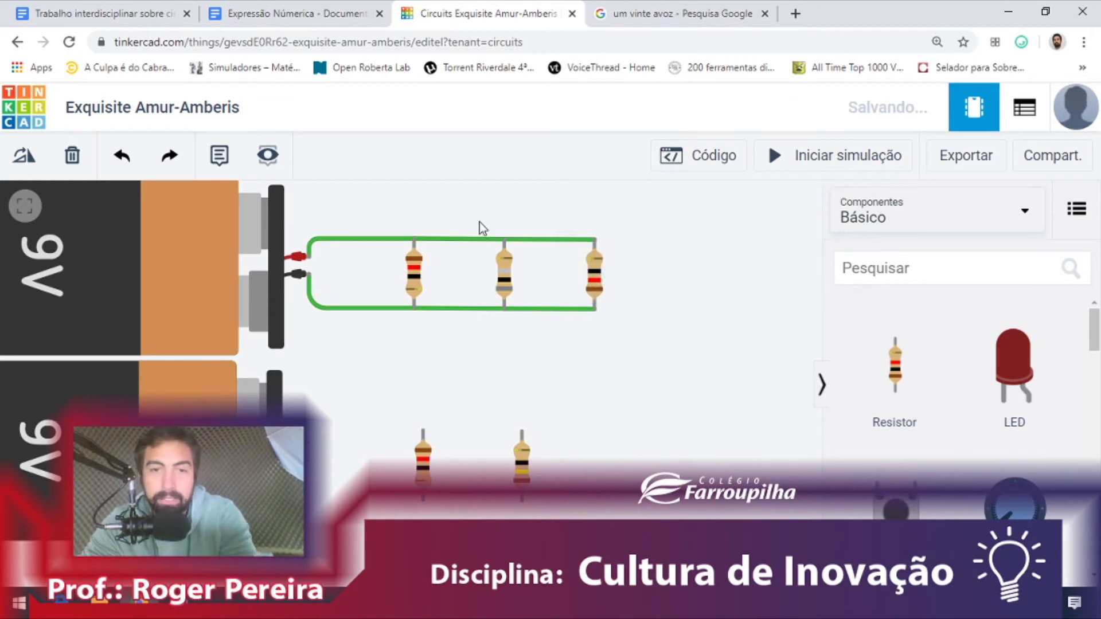
Wire the second battery's positive terminal to the 12 Ω resistor's upper end and its negative terminal to the lower end
{"action": "left_click_drag", "start_coordinate": [476, 208], "coordinate": [532, 204]}
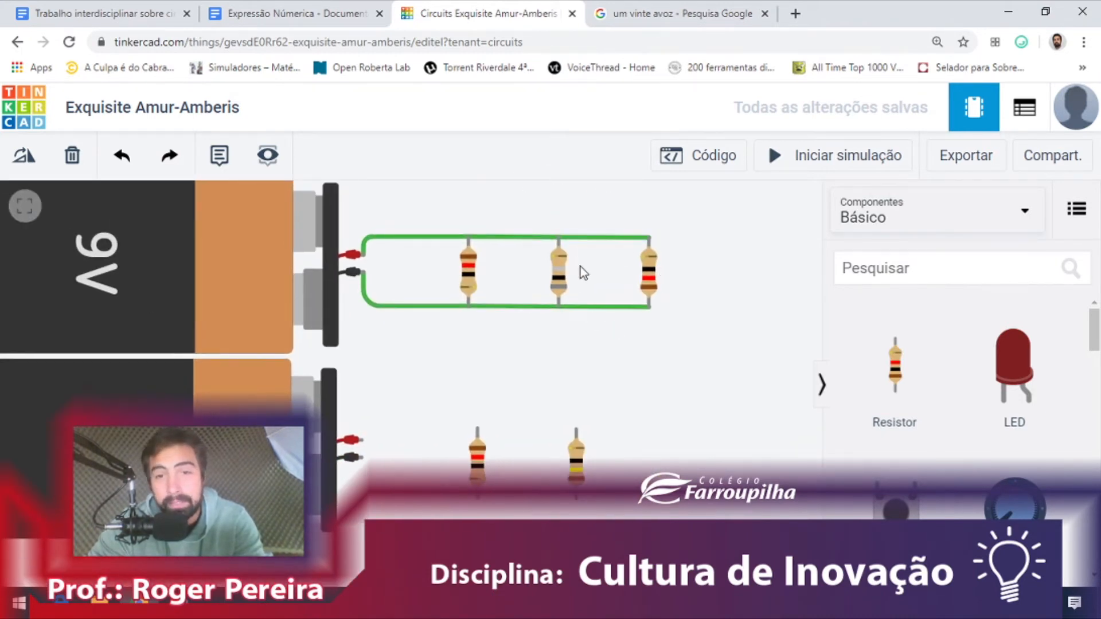
{"action": "left_click", "coordinate": [362, 440]}
{"action": "left_click", "coordinate": [477, 429]}
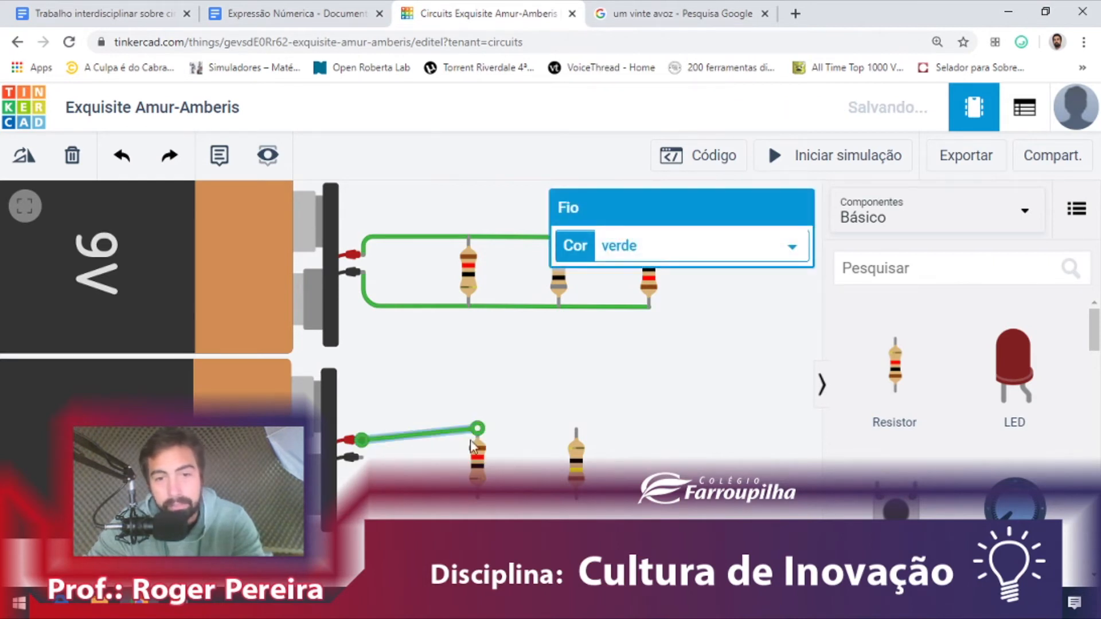
{"action": "left_click", "coordinate": [366, 464]}
{"action": "left_click", "coordinate": [477, 498]}
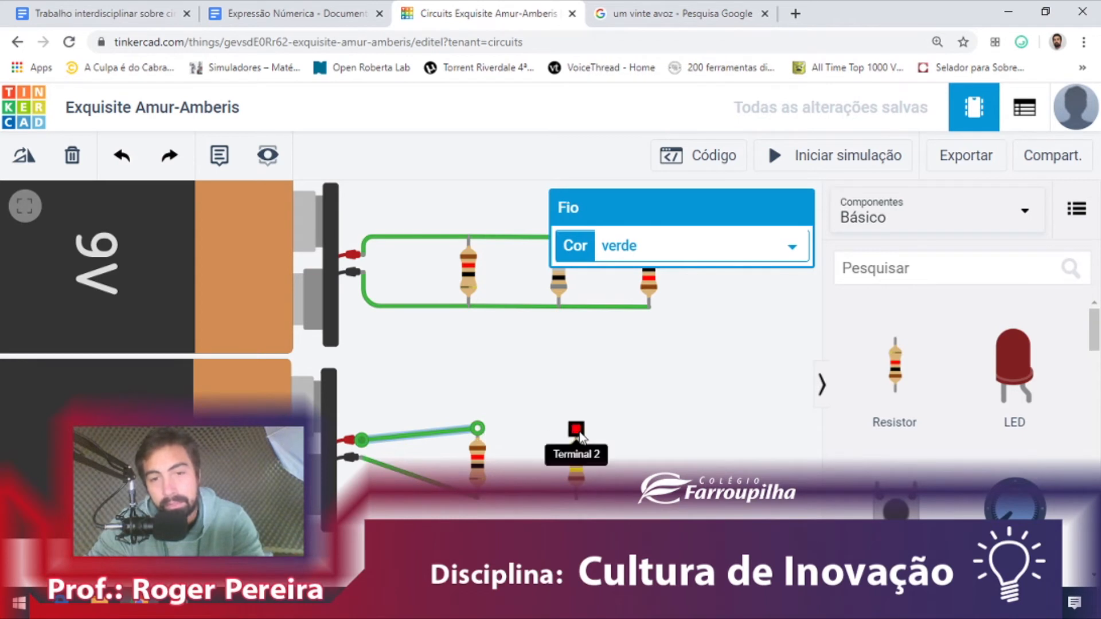
Connect the second circuit's two resistors in parallel by linking their upper ends and their lower ends
{"action": "left_click", "coordinate": [576, 430]}
{"action": "left_click", "coordinate": [487, 429]}
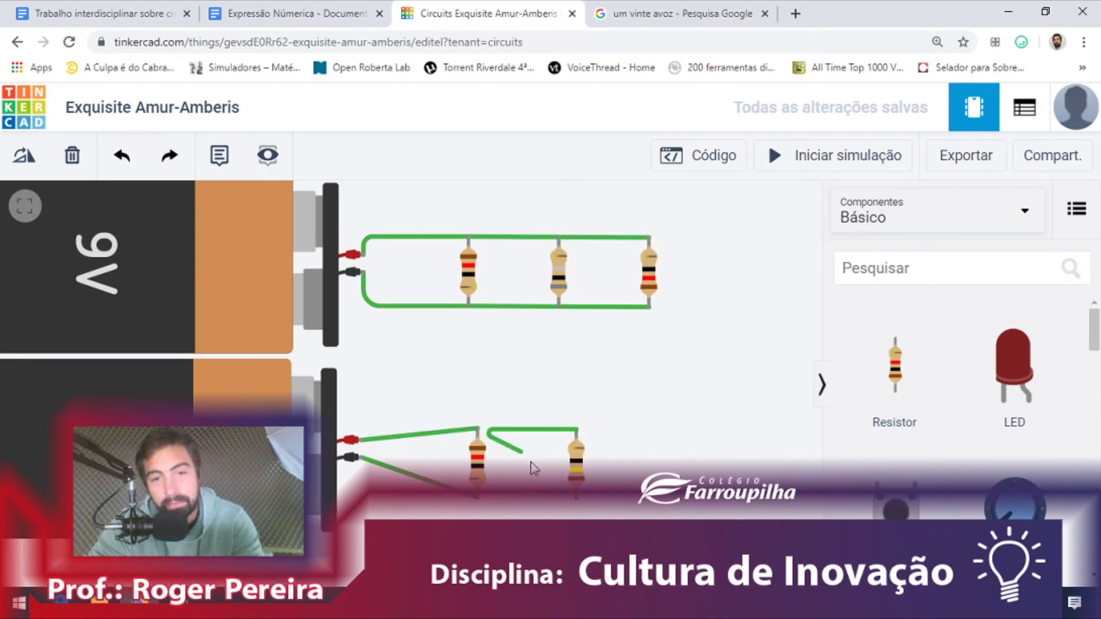
{"action": "left_click", "coordinate": [477, 429]}
{"action": "left_click", "coordinate": [578, 504]}
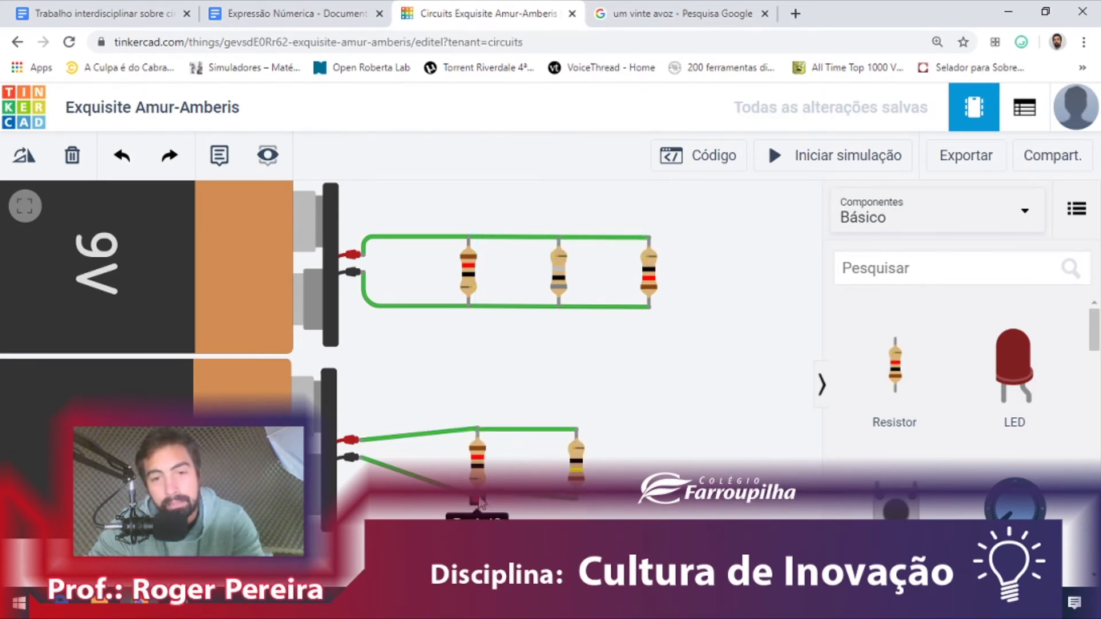
Bend both wires from the second battery's terminals into right-angled corners in line with the resistor links
{"action": "left_click", "coordinate": [361, 457]}
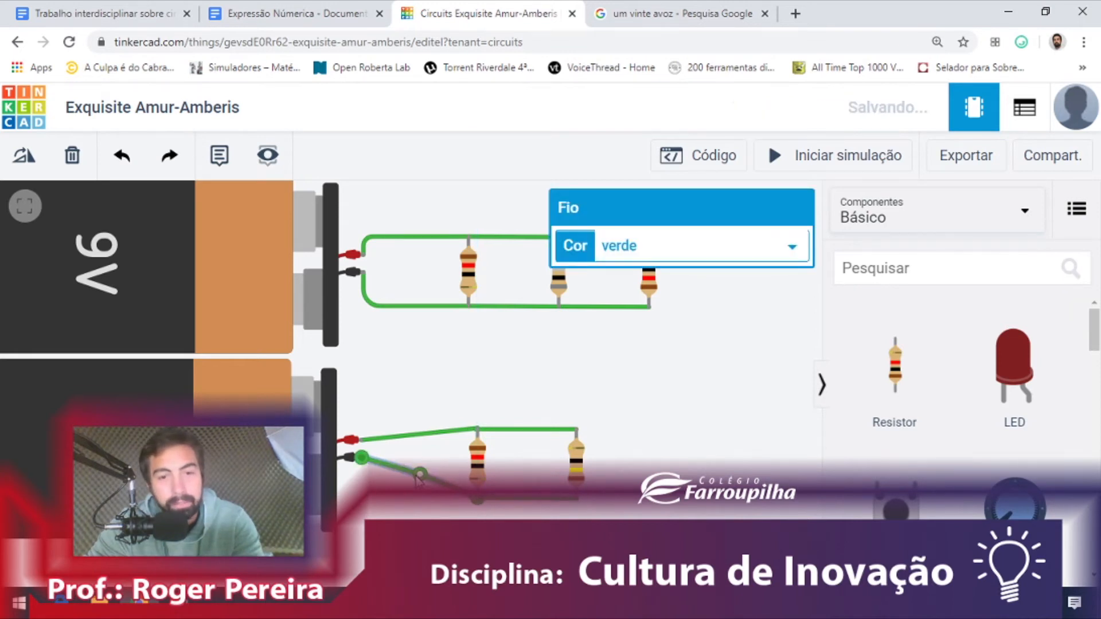
{"action": "left_click_drag", "start_coordinate": [359, 504], "coordinate": [358, 504]}
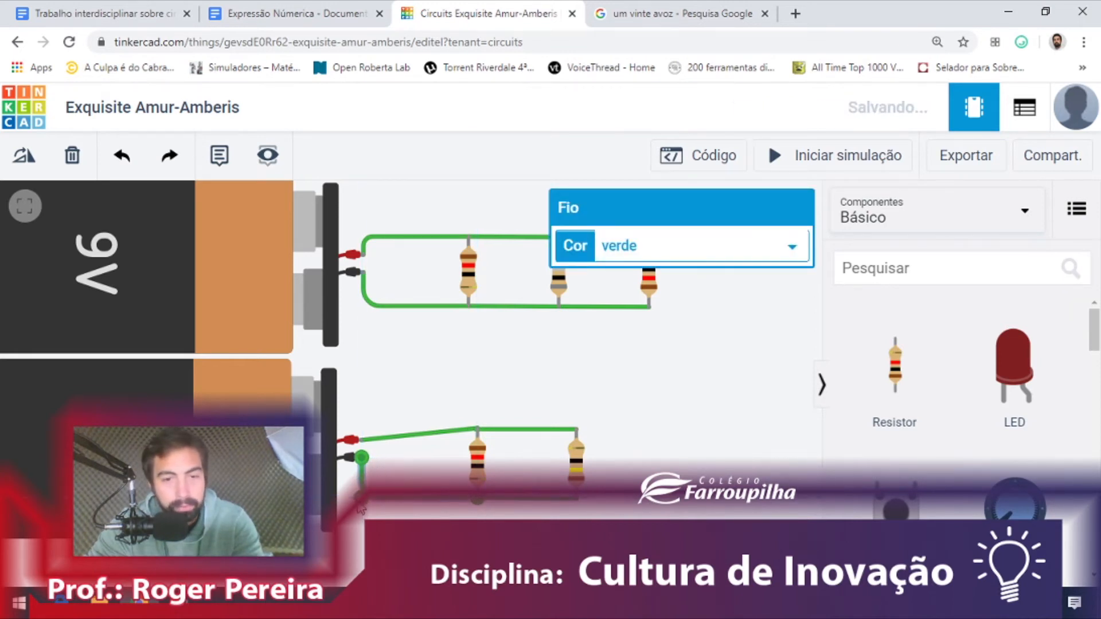
{"action": "double_click", "coordinate": [396, 436]}
{"action": "left_click_drag", "start_coordinate": [397, 435], "coordinate": [365, 432]}
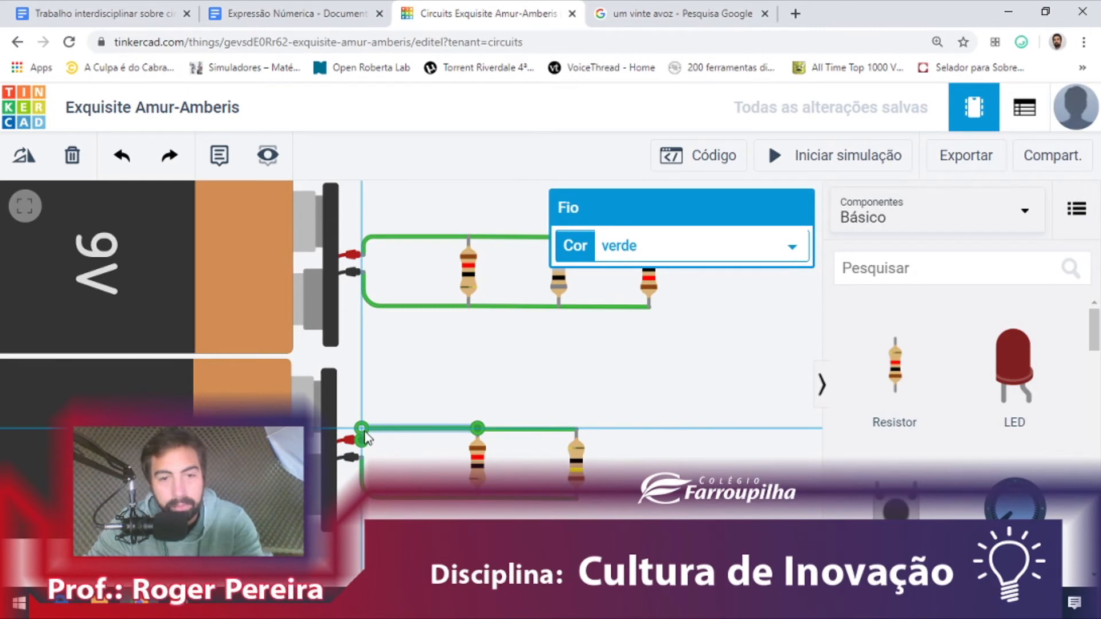
{"action": "left_click", "coordinate": [439, 373]}
Check the resistance of the first resistor in the first battery's parallel circuit
{"action": "left_click_drag", "start_coordinate": [657, 475], "coordinate": [665, 435]}
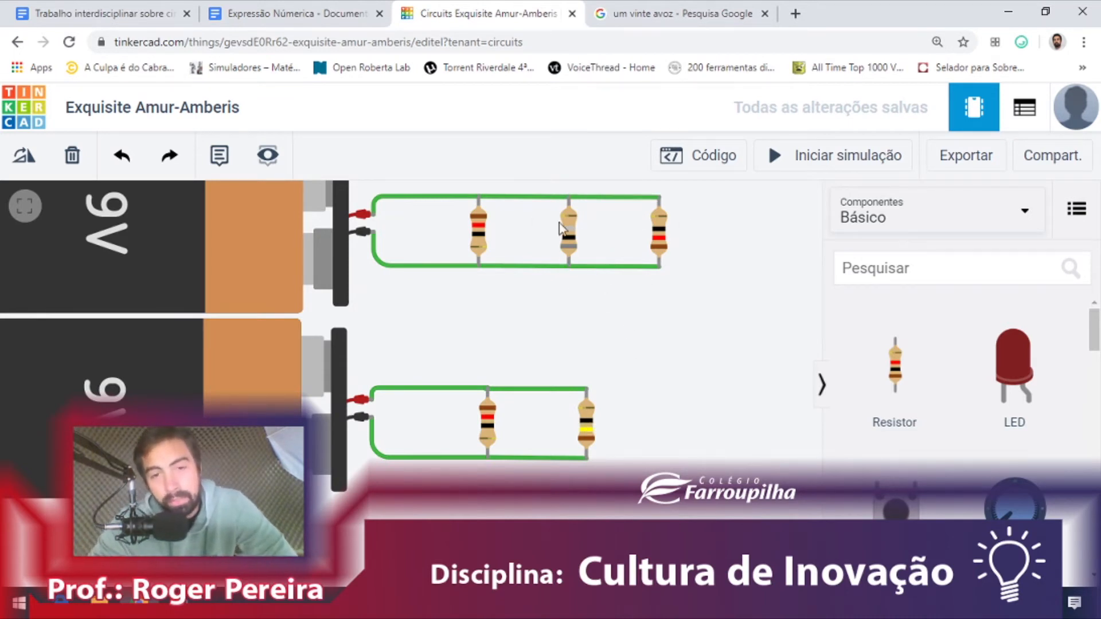
{"action": "left_click", "coordinate": [478, 225]}
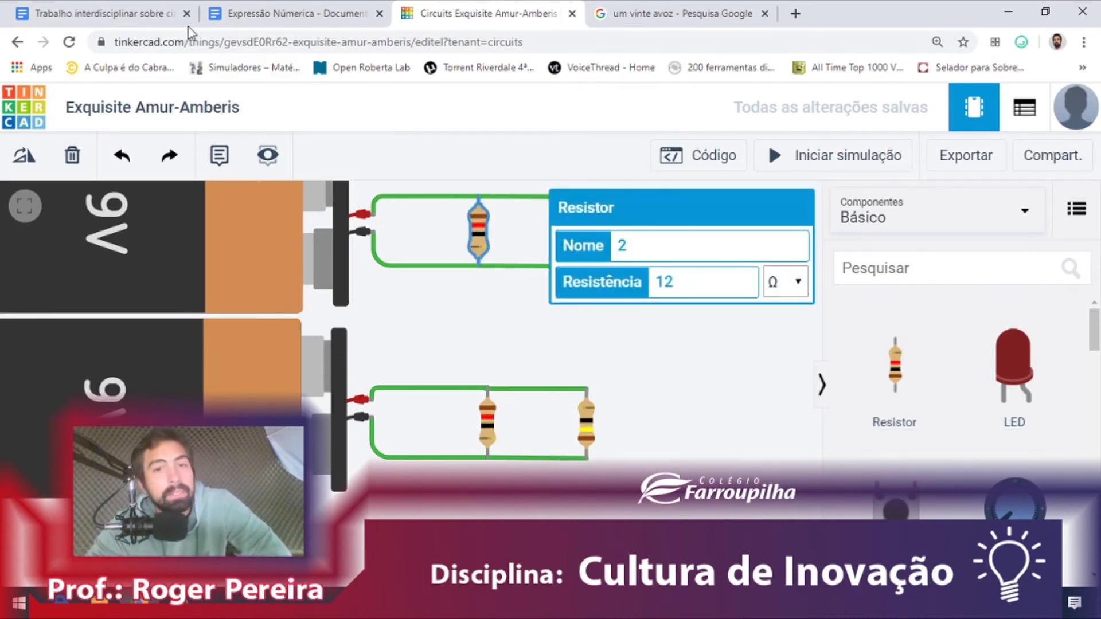
Compare worksheet exercise 2 a) with the resistances set on the resistors in both battery circuits
{"action": "left_click", "coordinate": [129, 13]}
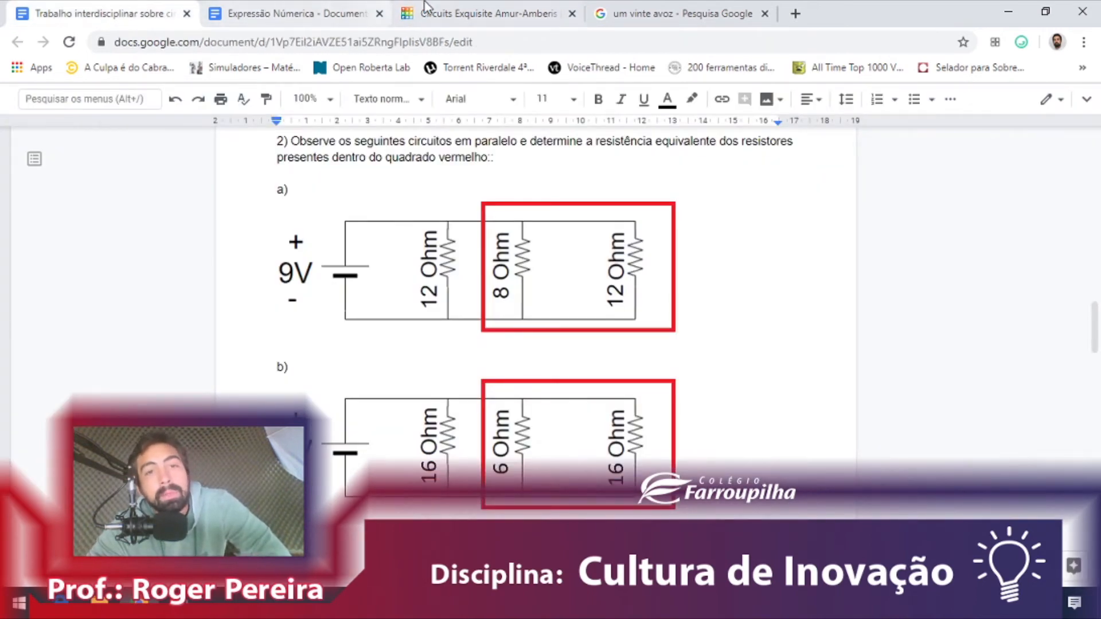
{"action": "left_click", "coordinate": [482, 13]}
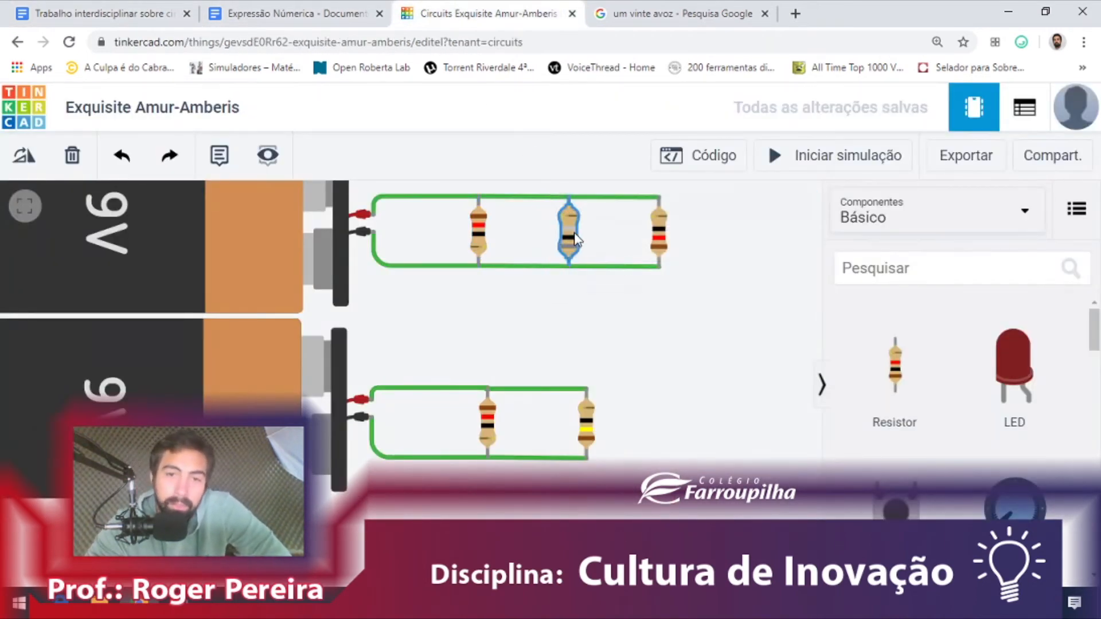
{"action": "left_click", "coordinate": [568, 227]}
{"action": "left_click", "coordinate": [641, 324]}
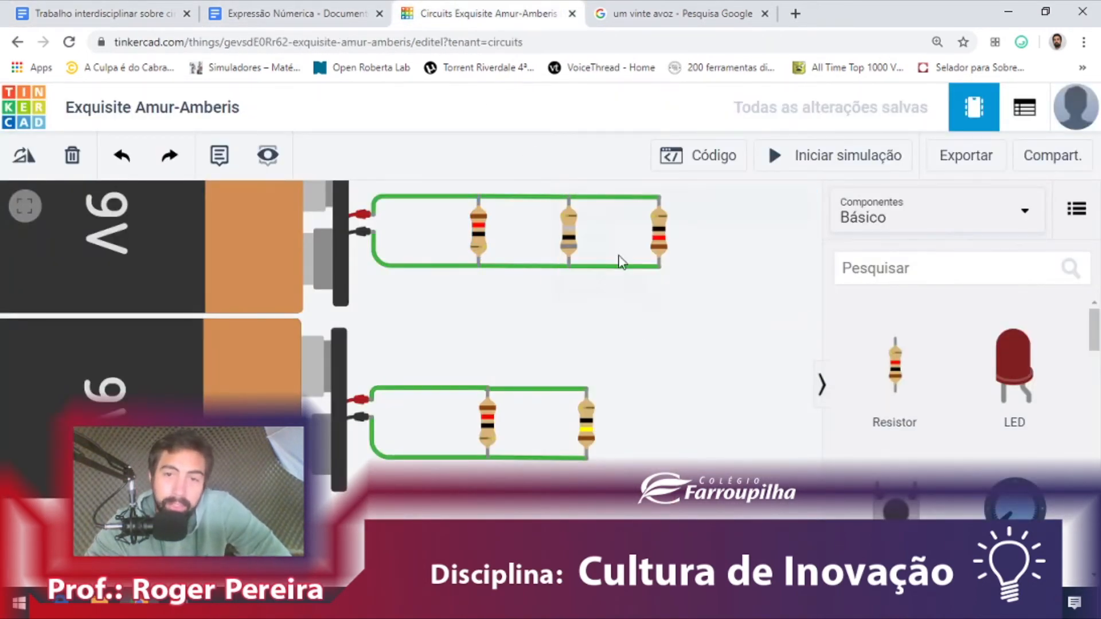
{"action": "left_click", "coordinate": [653, 232]}
{"action": "left_click", "coordinate": [515, 238]}
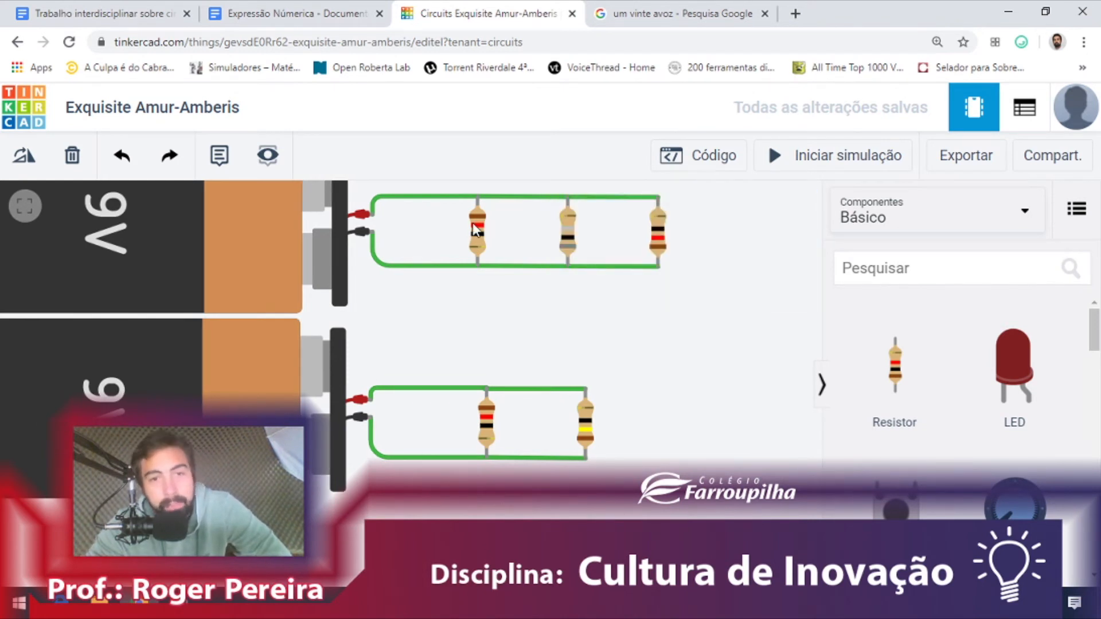
{"action": "left_click", "coordinate": [474, 228]}
{"action": "left_click", "coordinate": [492, 432]}
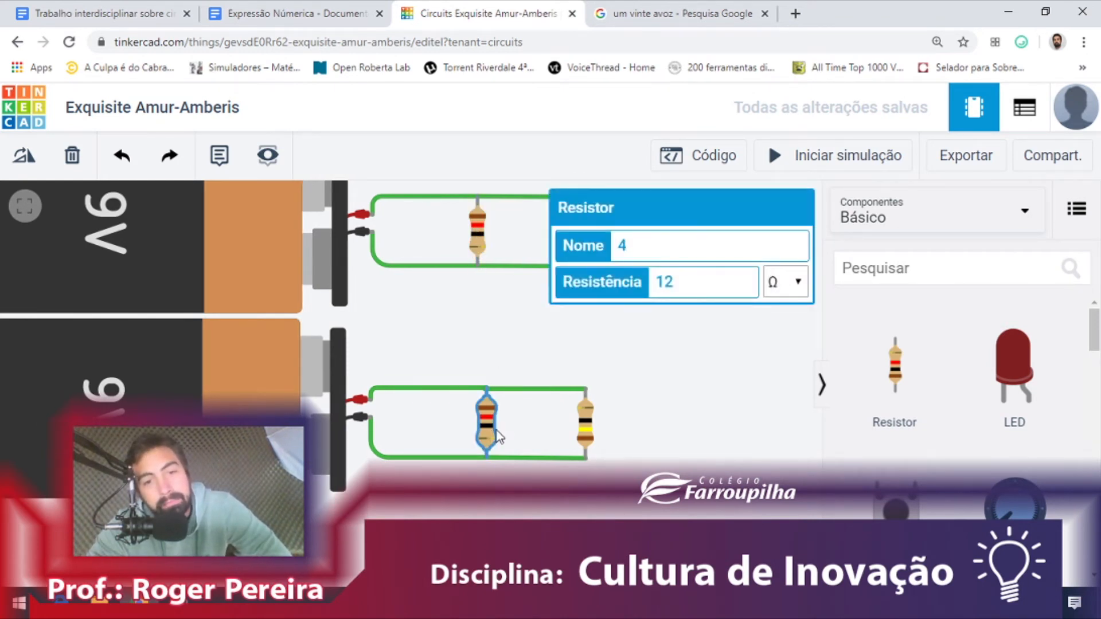
{"action": "left_click", "coordinate": [546, 373]}
Clear the resistance of the second circuit's last resistor and consult the parallel-resistance expression in the numeric expression document
{"action": "left_click", "coordinate": [587, 417]}
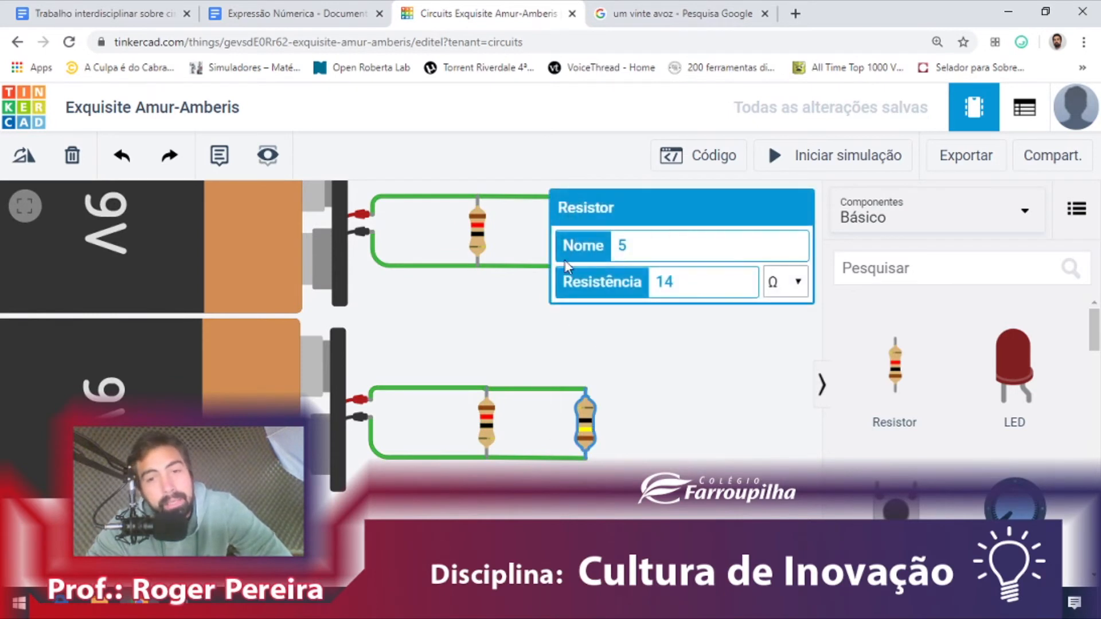
{"action": "double_click", "coordinate": [677, 286]}
{"action": "key", "text": "BackSpace"}
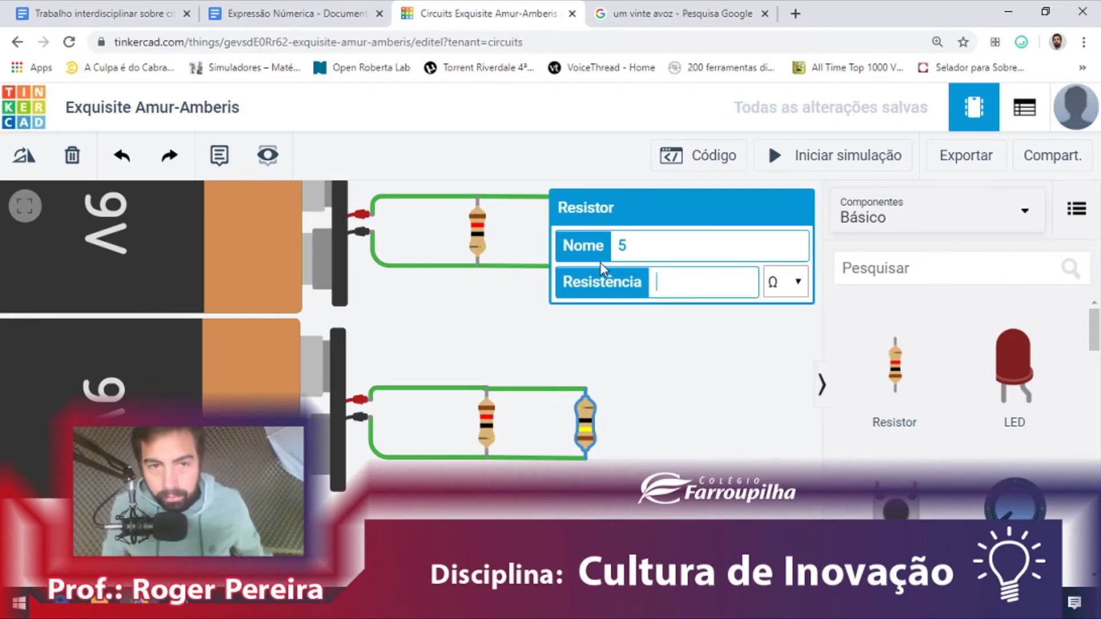
{"action": "left_click", "coordinate": [287, 13]}
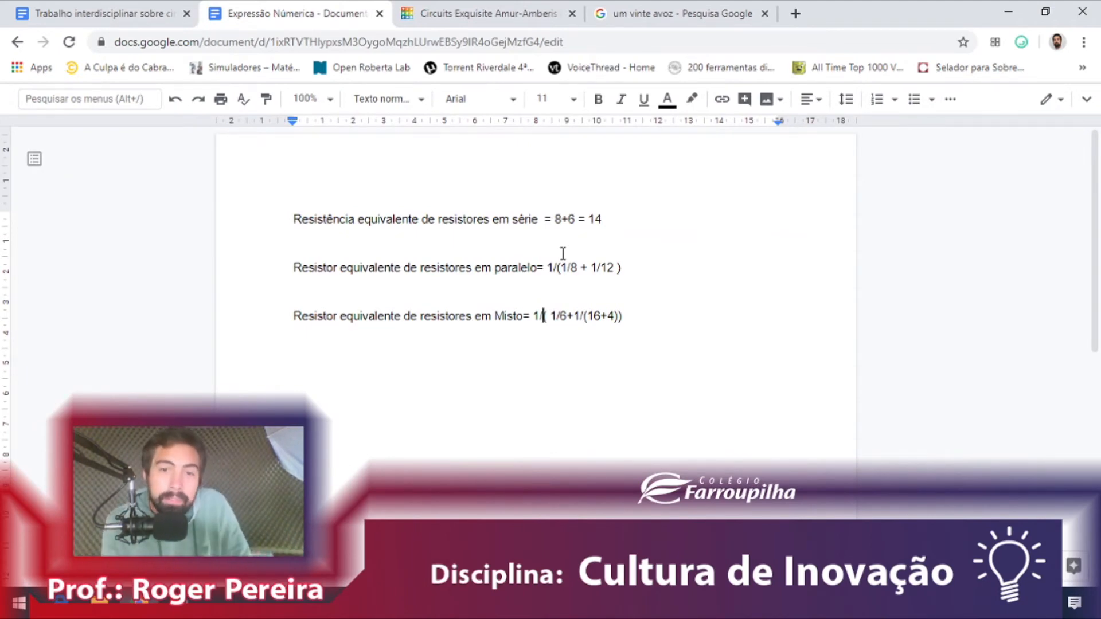
{"action": "left_click", "coordinate": [480, 13]}
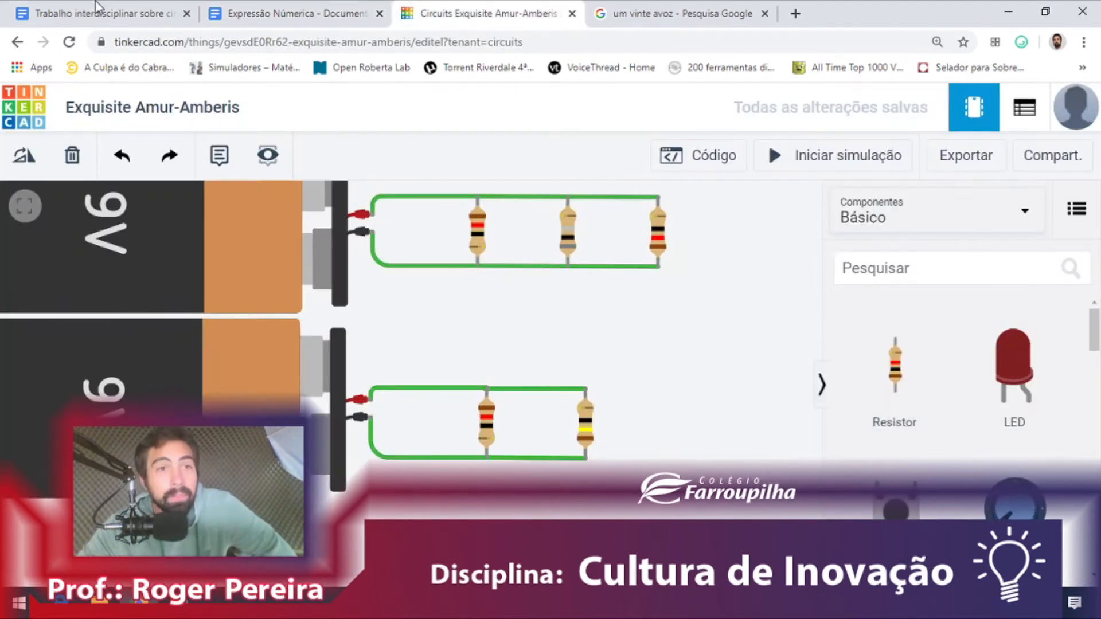
Examine the mixed circuit in worksheet exercise 3 a) and compare its layout with the first circuit in Tinkercad
{"action": "left_click", "coordinate": [60, 11]}
{"action": "scroll", "coordinate": [435, 348], "scroll_direction": "down", "scroll_amount": 3}
{"action": "scroll", "coordinate": [435, 348], "scroll_direction": "down", "scroll_amount": 12}
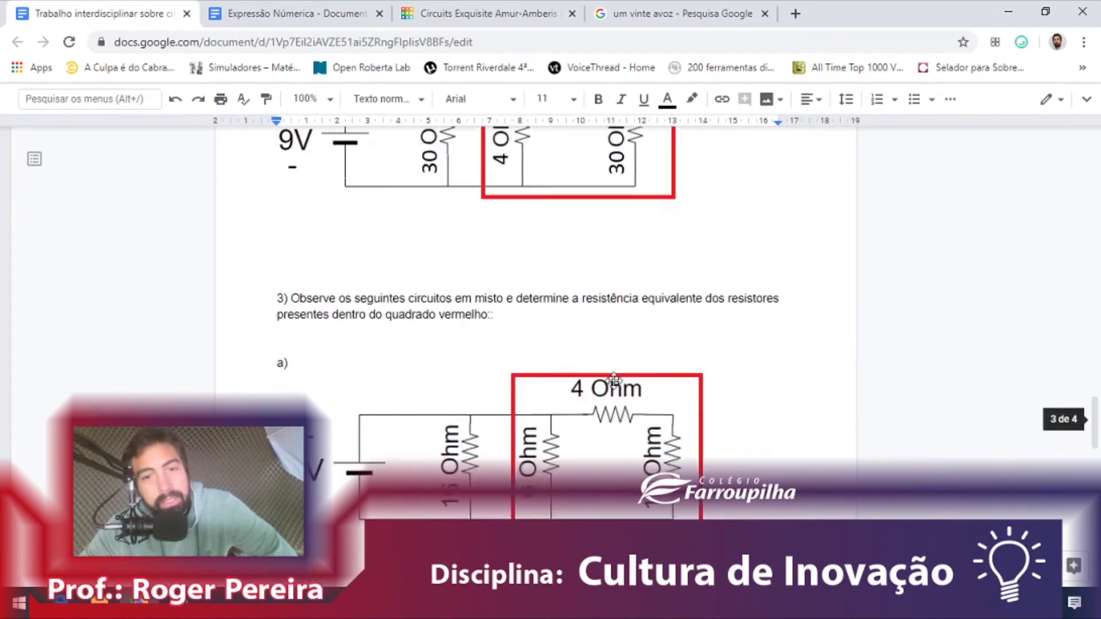
{"action": "scroll", "coordinate": [502, 304], "scroll_direction": "up", "scroll_amount": 2}
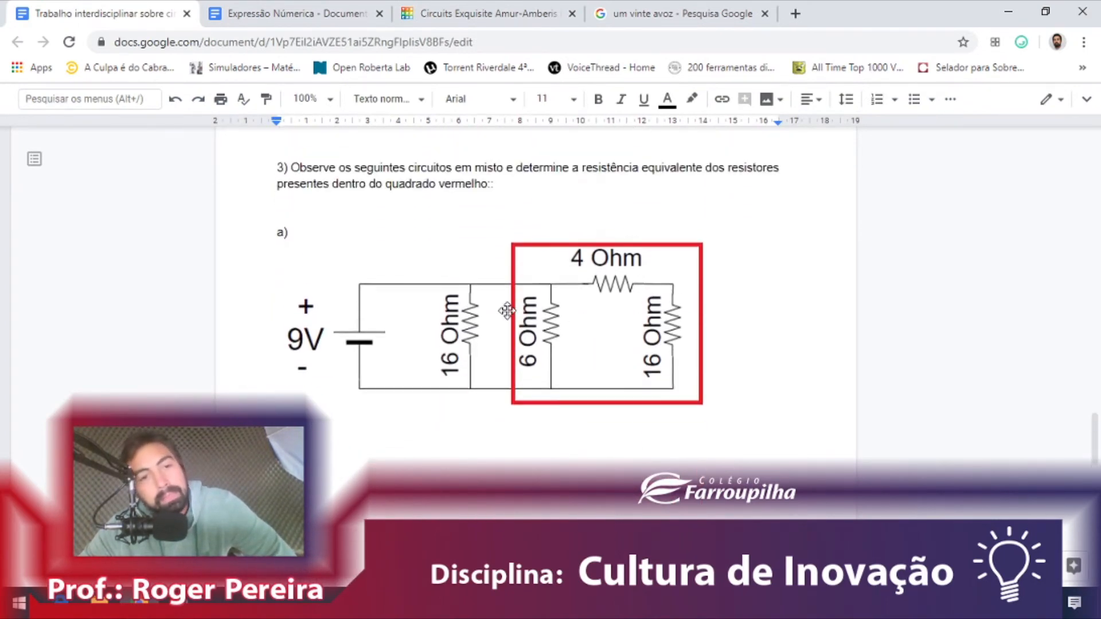
{"action": "scroll", "coordinate": [516, 270], "scroll_direction": "down", "scroll_amount": 2}
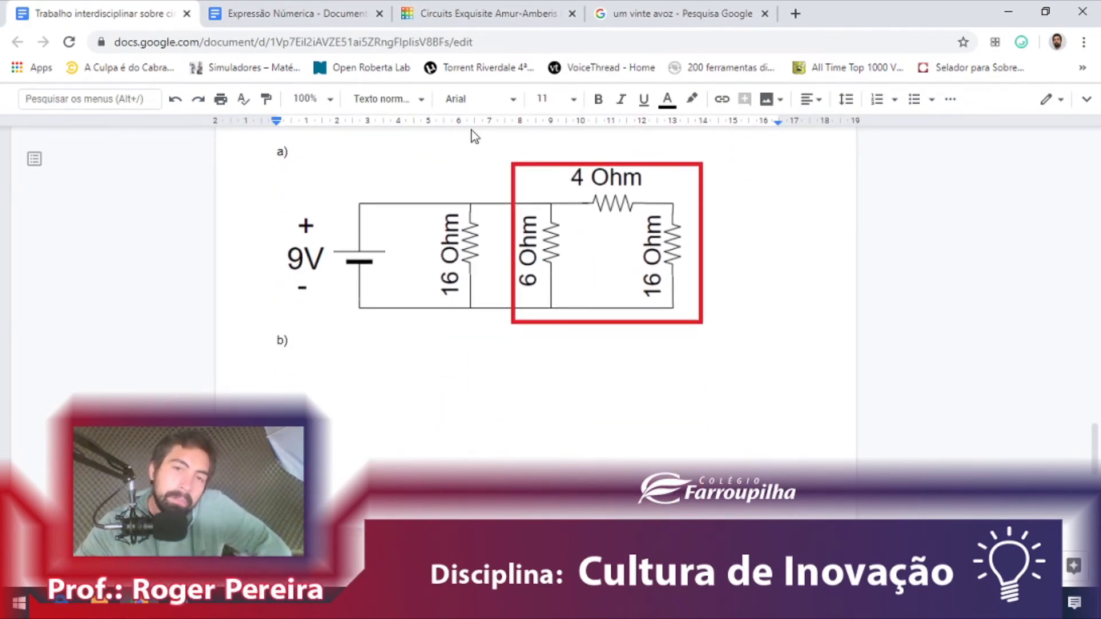
{"action": "left_click", "coordinate": [417, 5]}
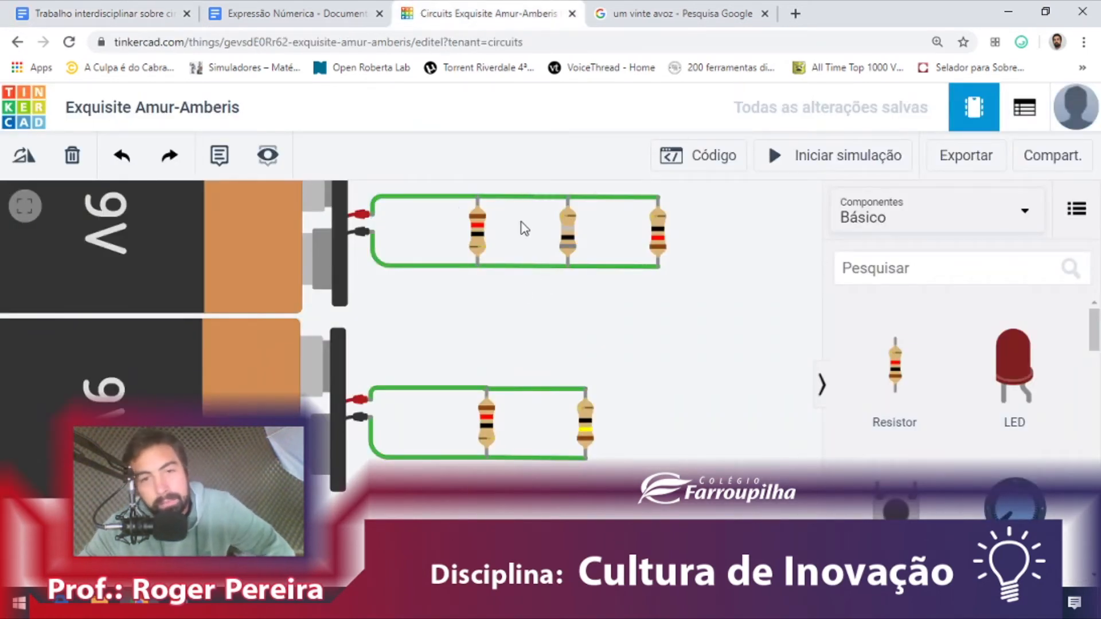
{"action": "left_click", "coordinate": [130, 10]}
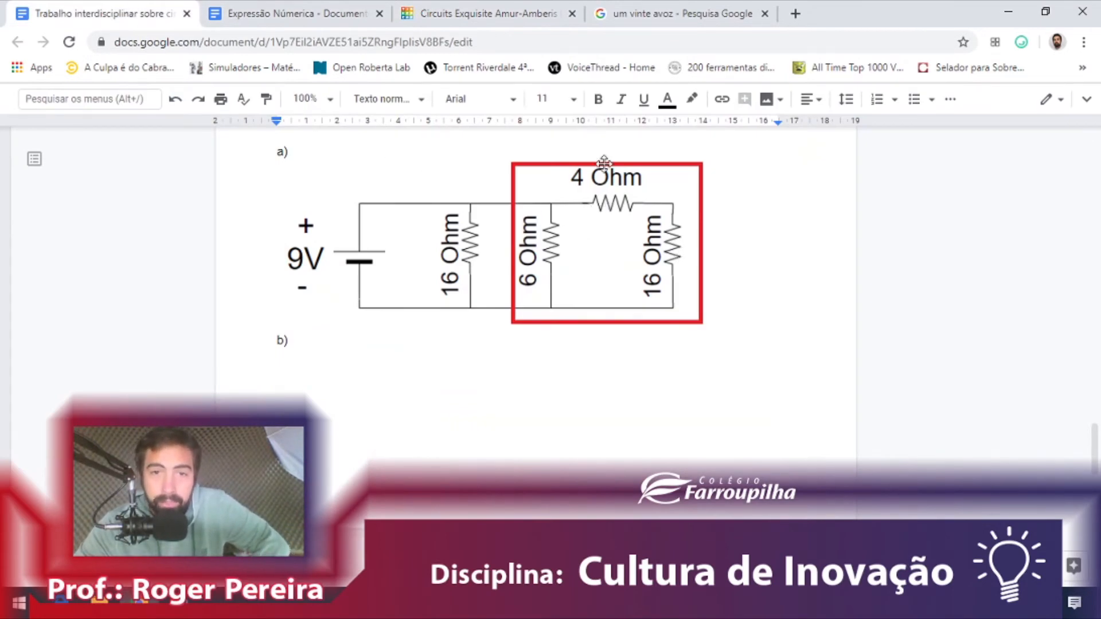
{"action": "left_click", "coordinate": [476, 14]}
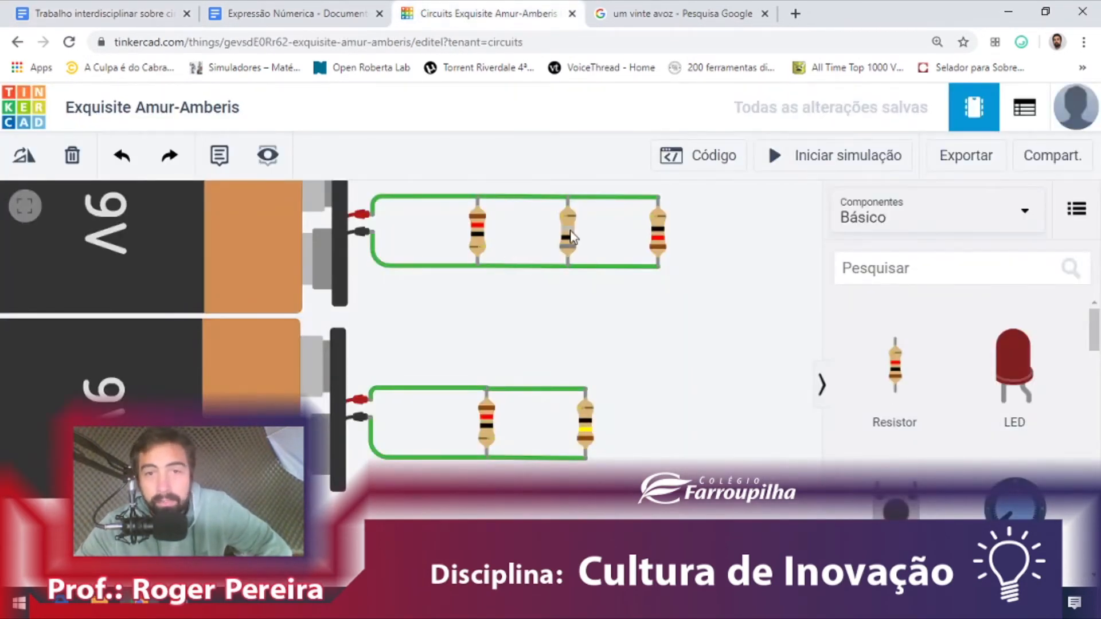
Delete the upper and lower wires linking the first circuit's last resistor to the middle one
{"action": "left_click", "coordinate": [624, 197]}
{"action": "key", "text": "Delete"}
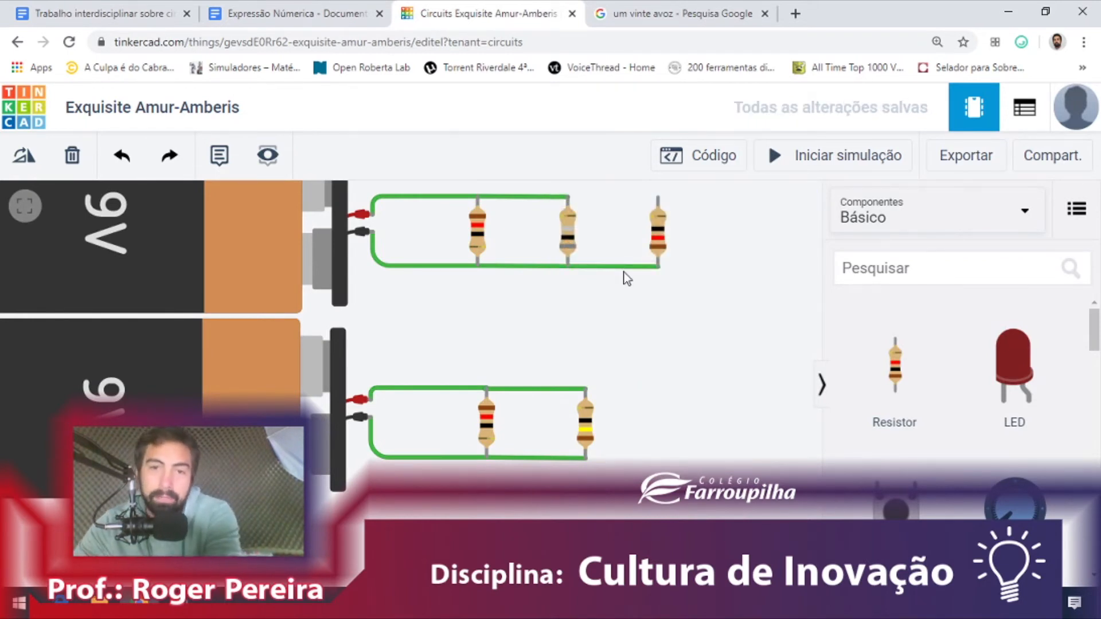
{"action": "left_click", "coordinate": [621, 266]}
{"action": "key", "text": "Delete"}
Move the detached 12 Ω resistor farther from the first circuit's other resistors, leaving room for another component
{"action": "left_click", "coordinate": [660, 245]}
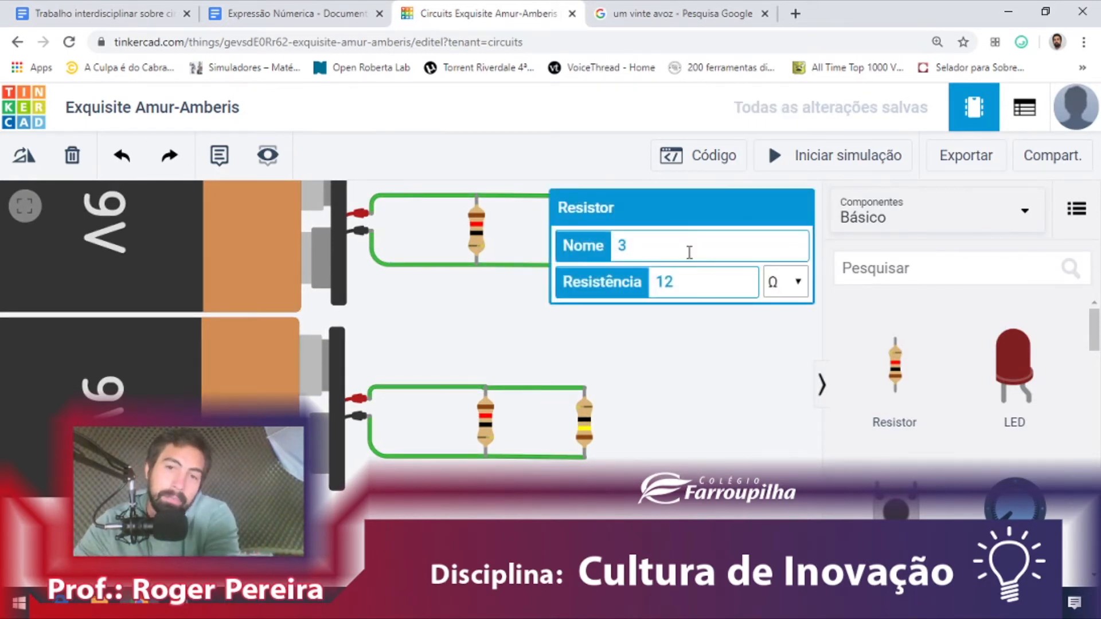
{"action": "left_click", "coordinate": [701, 353]}
{"action": "left_click", "coordinate": [658, 245]}
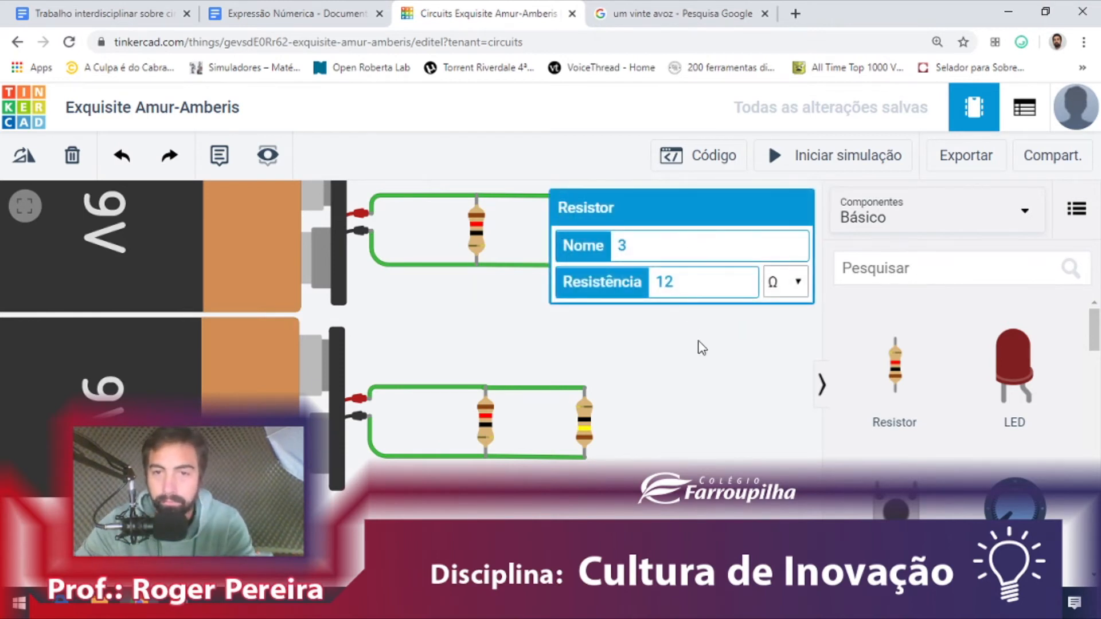
{"action": "left_click_drag", "start_coordinate": [702, 346], "coordinate": [536, 348]}
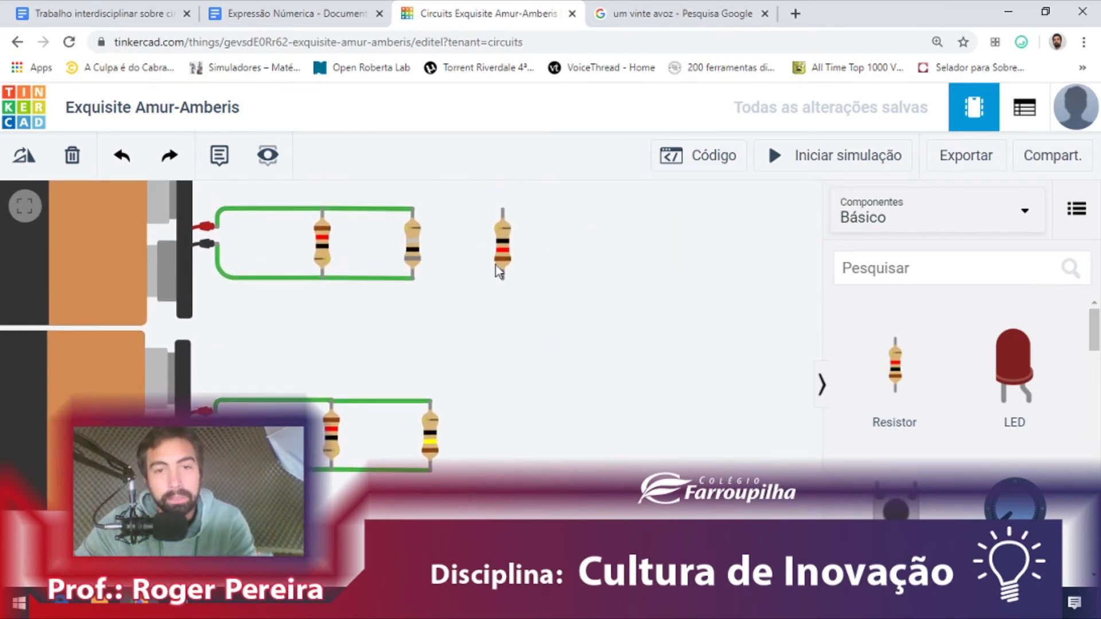
{"action": "left_click_drag", "start_coordinate": [497, 266], "coordinate": [531, 272]}
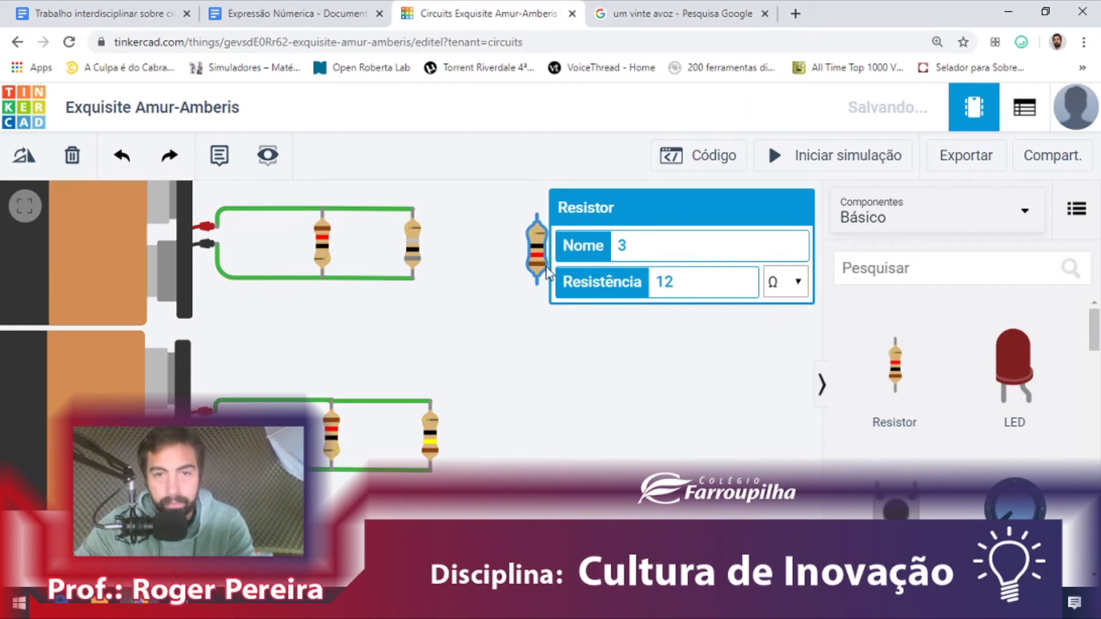
Add a horizontal resistor between the 8 Ω resistor and the detached 12 Ω resistor, level with the upper wire
{"action": "left_click_drag", "start_coordinate": [909, 364], "coordinate": [477, 211]}
{"action": "key", "text": "r"}
{"action": "key", "text": "r"}
{"action": "key", "text": "r"}
{"action": "left_click", "coordinate": [440, 233]}
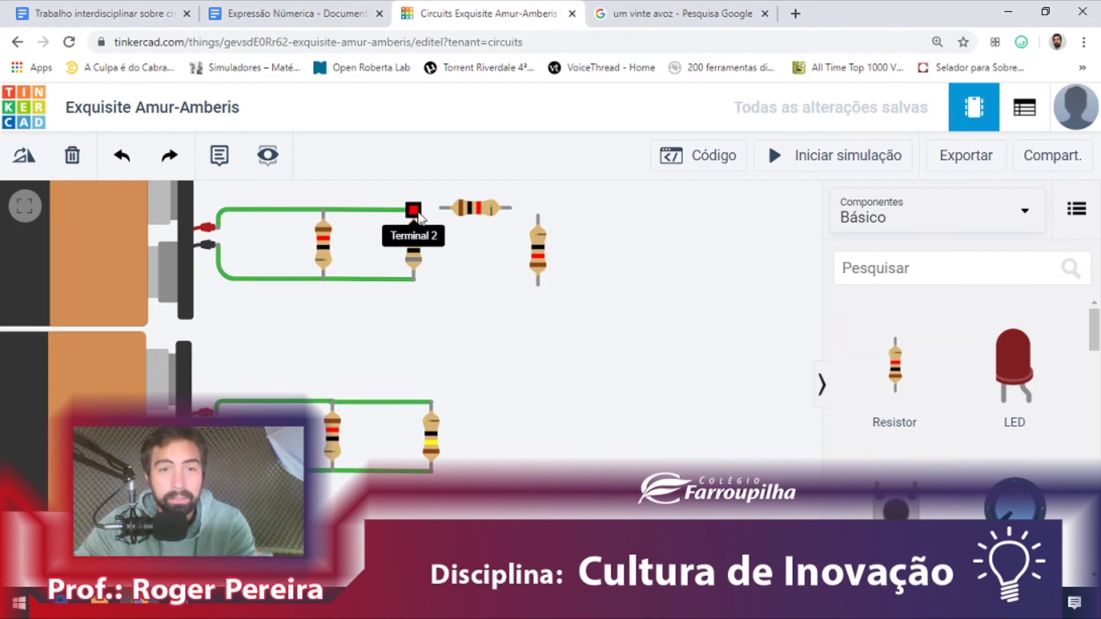
Wire the horizontal resistor's near end to the 8 Ω resistor's upper end and align it with the upper wire
{"action": "left_click", "coordinate": [415, 212]}
{"action": "left_click", "coordinate": [443, 207]}
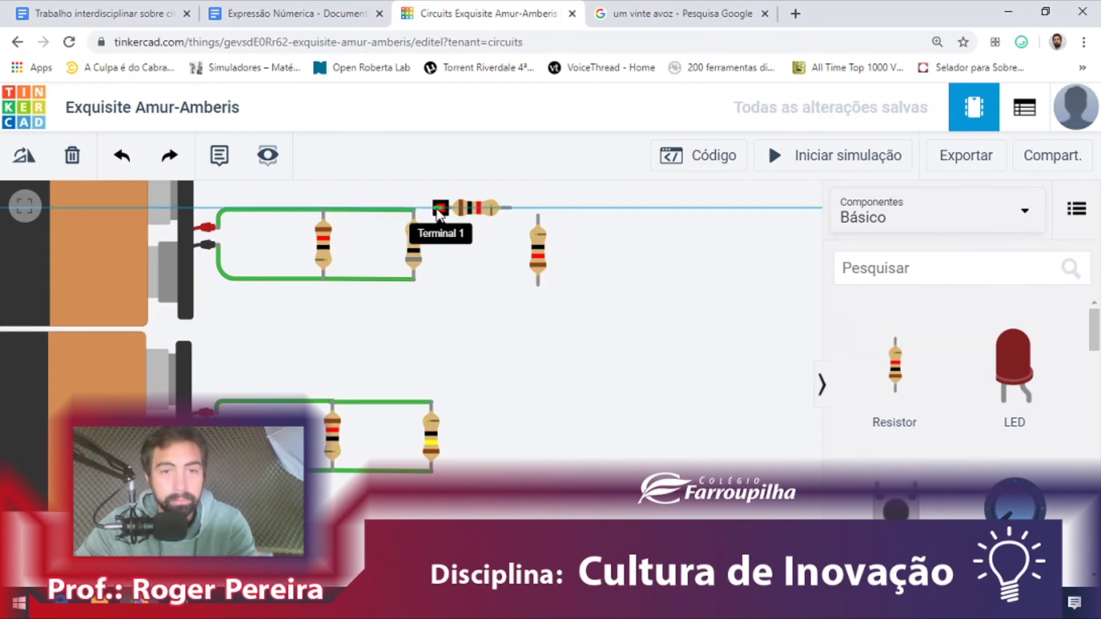
{"action": "left_click", "coordinate": [413, 215]}
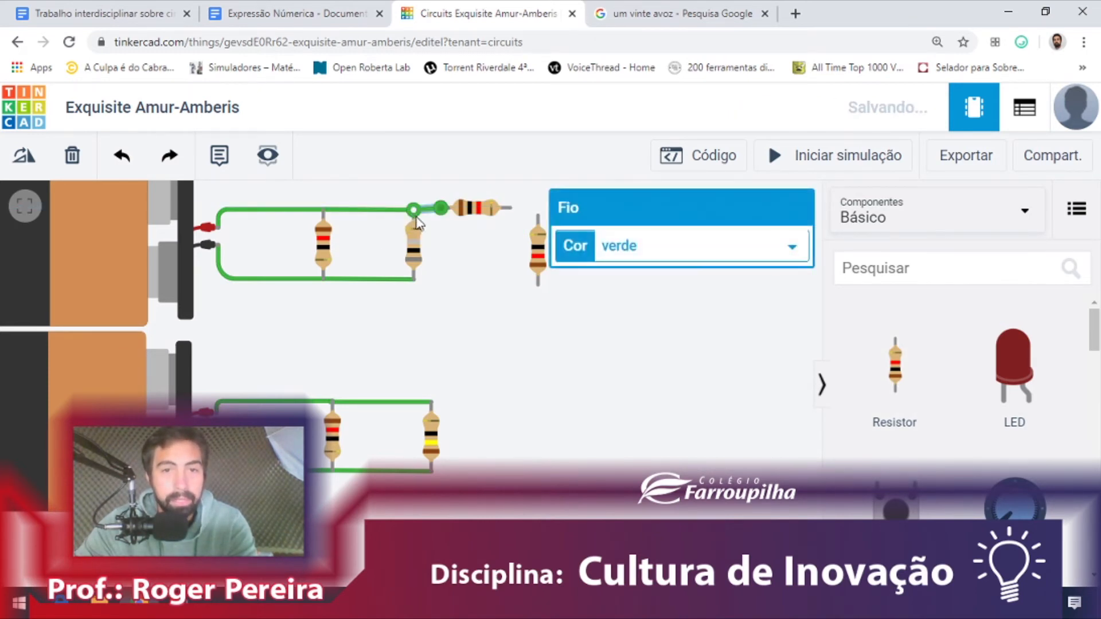
{"action": "left_click", "coordinate": [463, 218]}
{"action": "left_click_drag", "start_coordinate": [463, 218], "coordinate": [464, 214]}
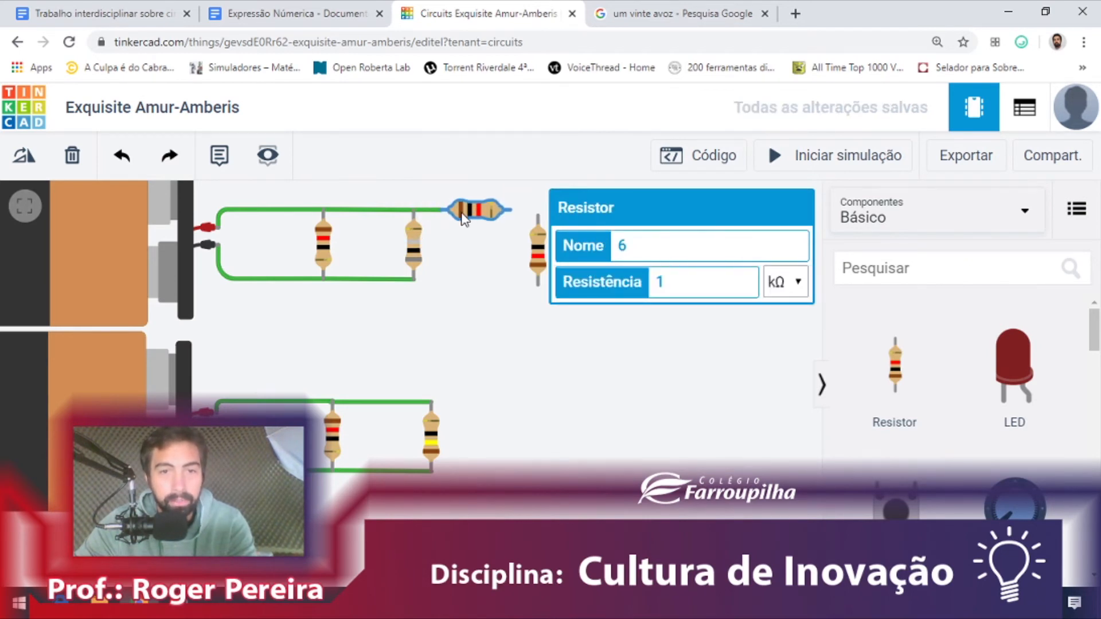
{"action": "left_click", "coordinate": [481, 255]}
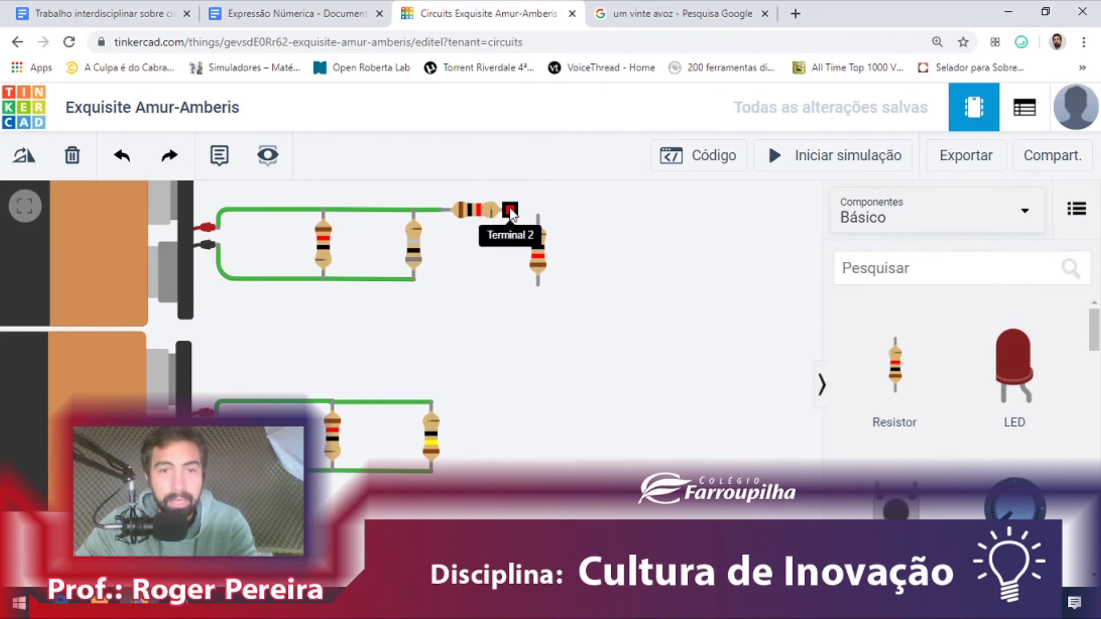
Close the first circuit by wiring the 12 Ω resistor to the horizontal resistor and the lower line, then straighten the connections
{"action": "left_click", "coordinate": [509, 210]}
{"action": "left_click", "coordinate": [538, 216]}
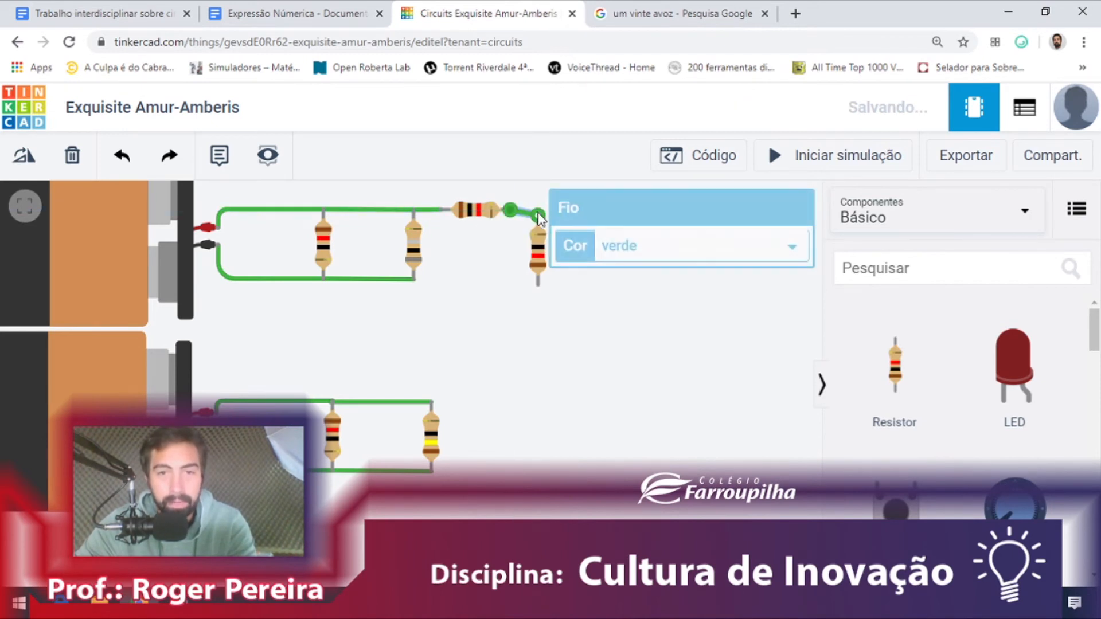
{"action": "left_click", "coordinate": [536, 285]}
{"action": "left_click", "coordinate": [413, 274]}
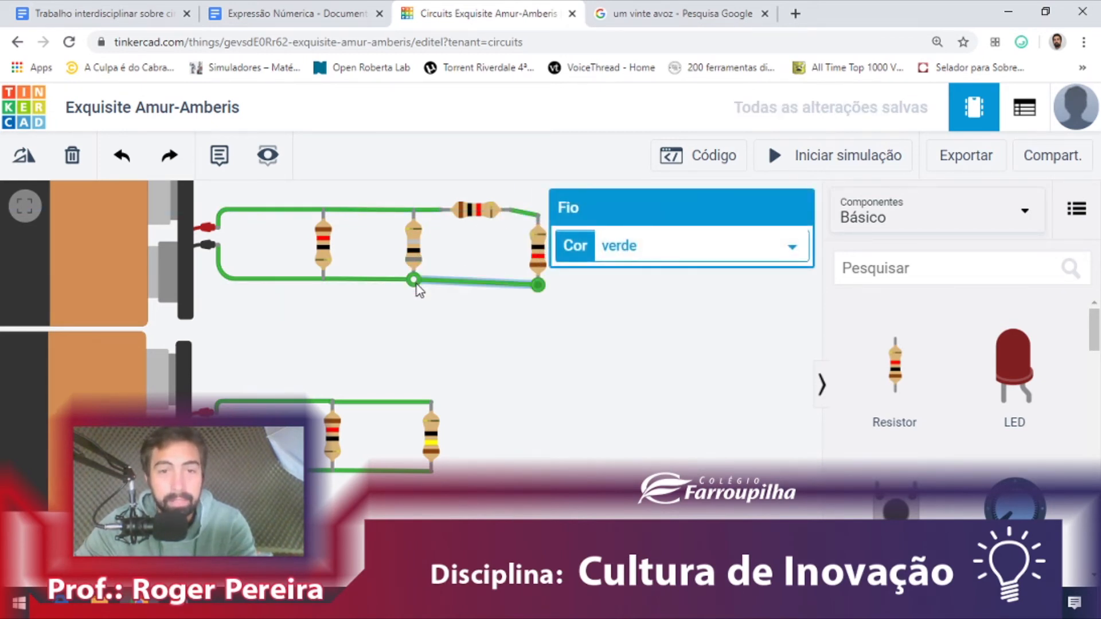
{"action": "left_click", "coordinate": [498, 274]}
{"action": "mouse_move", "coordinate": [533, 257]}
{"action": "left_mouse_down"}
{"action": "mouse_move", "coordinate": [538, 243]}
{"action": "mouse_move", "coordinate": [533, 260]}
{"action": "left_mouse_up"}
{"action": "left_click", "coordinate": [521, 329]}
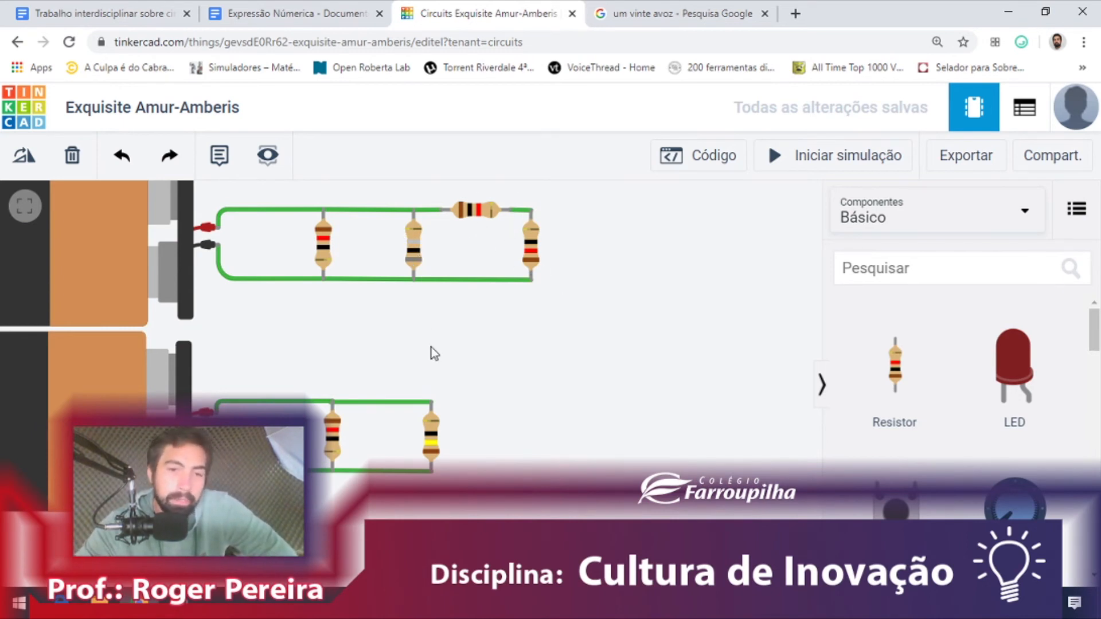
Paste a copy of the second circuit's last resistor beside it and wire the copy in parallel
{"action": "left_click", "coordinate": [431, 443]}
{"action": "left_click", "coordinate": [487, 437]}
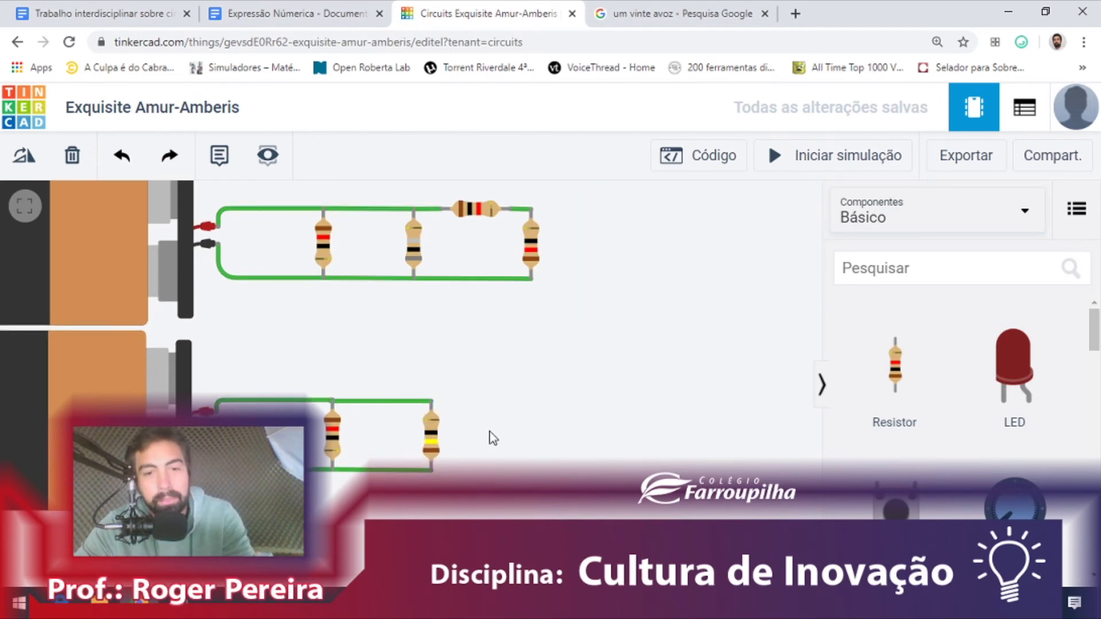
{"action": "key", "text": "ctrl+v"}
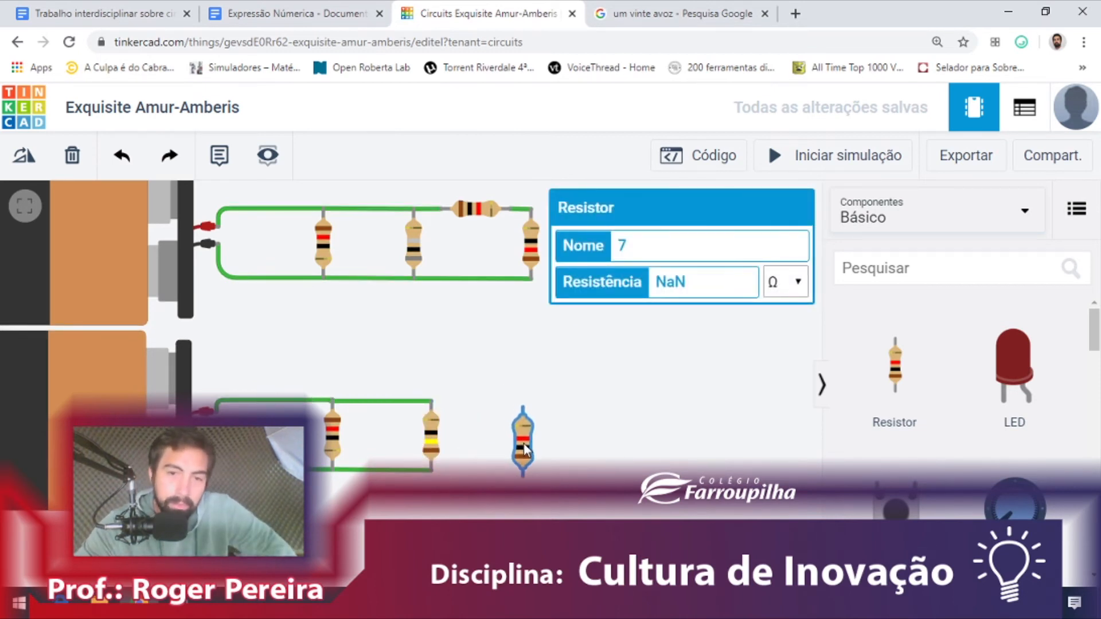
{"action": "left_click", "coordinate": [524, 445]}
{"action": "left_click", "coordinate": [432, 402]}
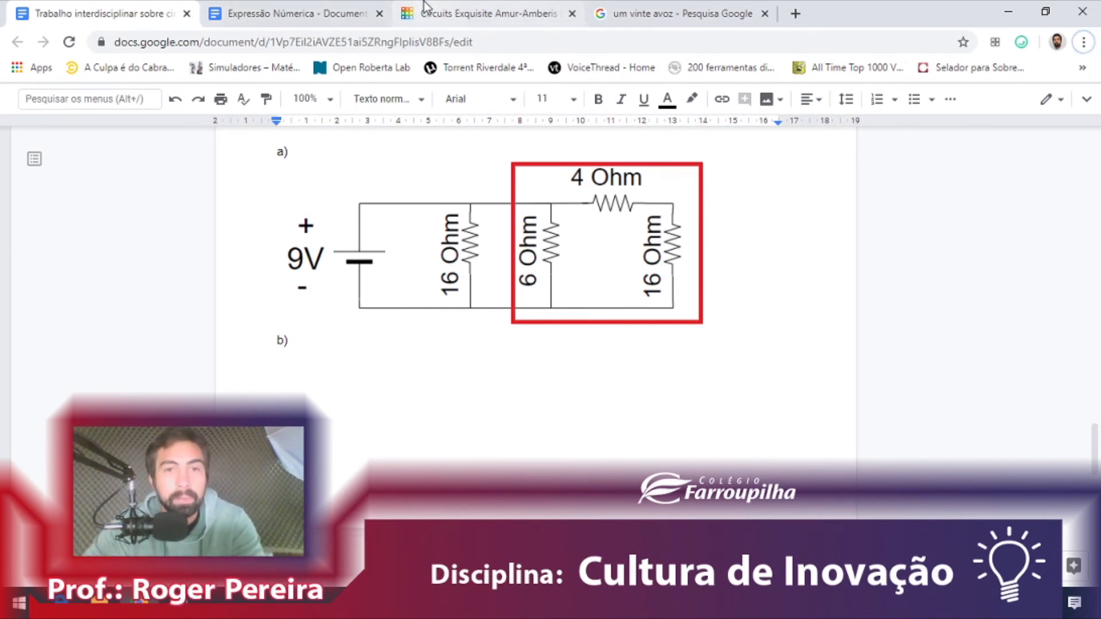
Set the resistance of the first circuit's resistor nearest the battery to 16 Ω, following worksheet exercise 3 a)
{"action": "left_click", "coordinate": [479, 13]}
{"action": "left_click", "coordinate": [323, 255]}
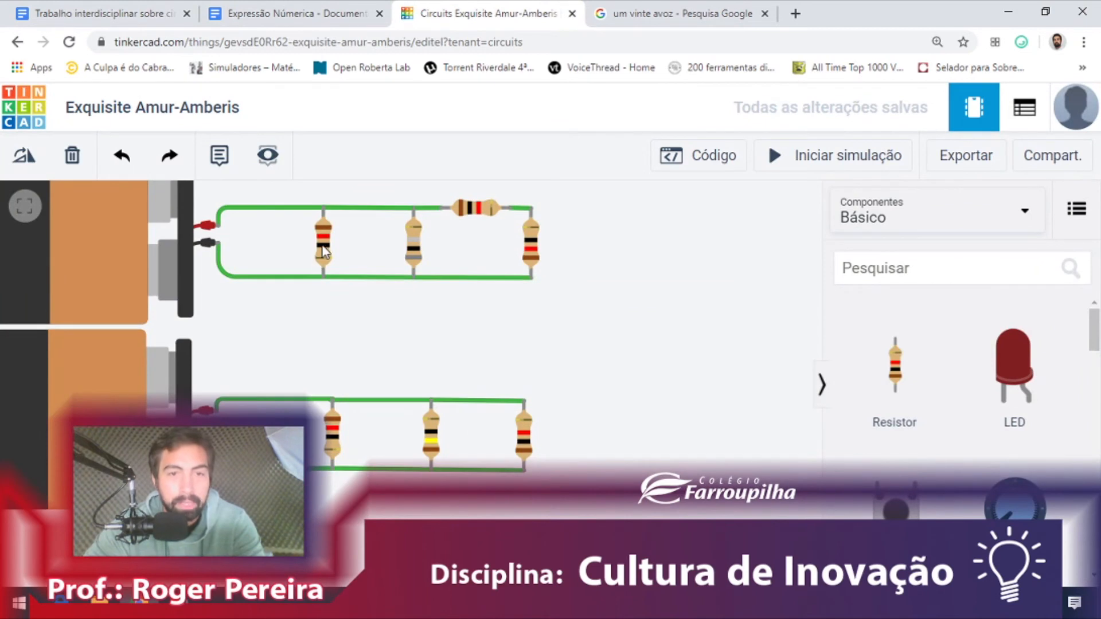
{"action": "left_click_drag", "start_coordinate": [709, 282], "coordinate": [629, 282]}
{"action": "type", "text": "16"}
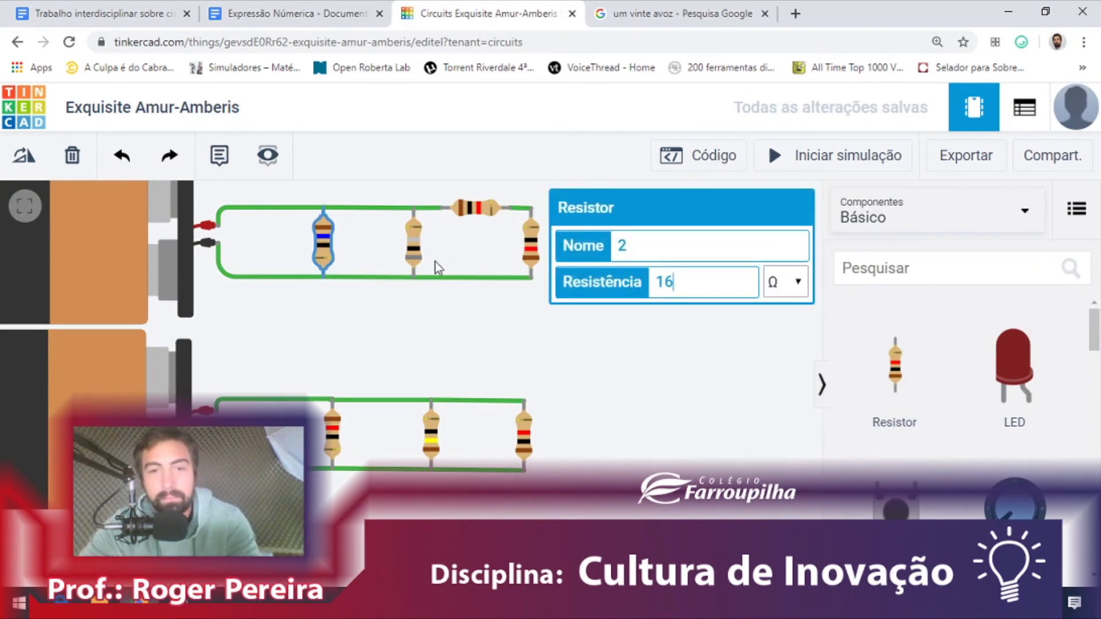
Set the resistance of the first circuit's middle vertical resistor to 6 Ω, following worksheet exercise 3 a)
{"action": "left_click", "coordinate": [411, 241]}
{"action": "left_click", "coordinate": [130, 8]}
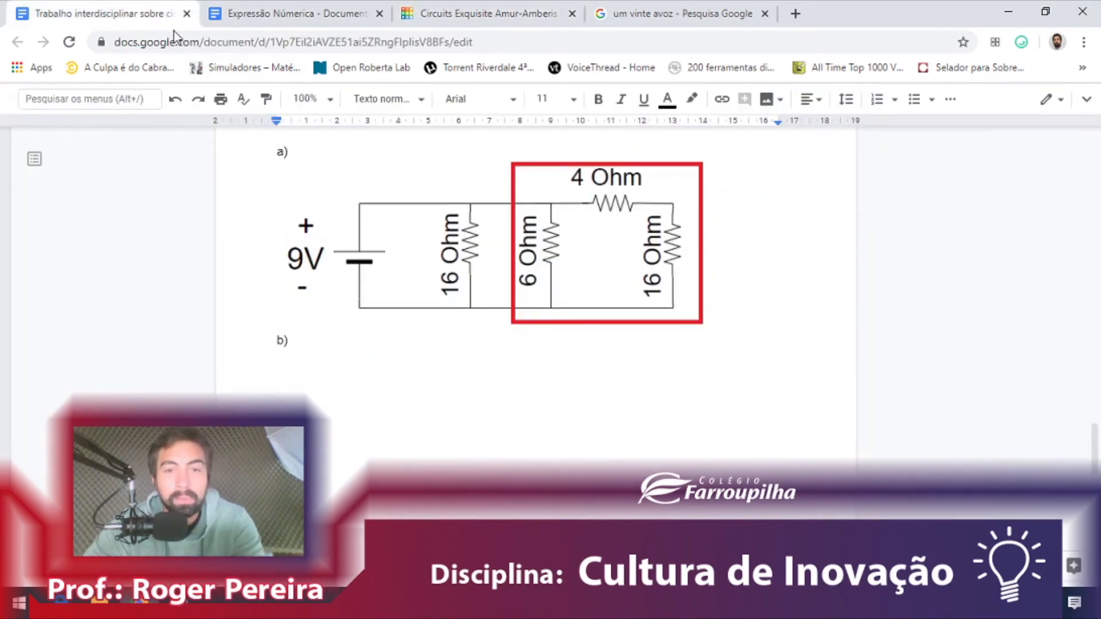
{"action": "left_click", "coordinate": [341, 13]}
{"action": "left_click", "coordinate": [482, 9]}
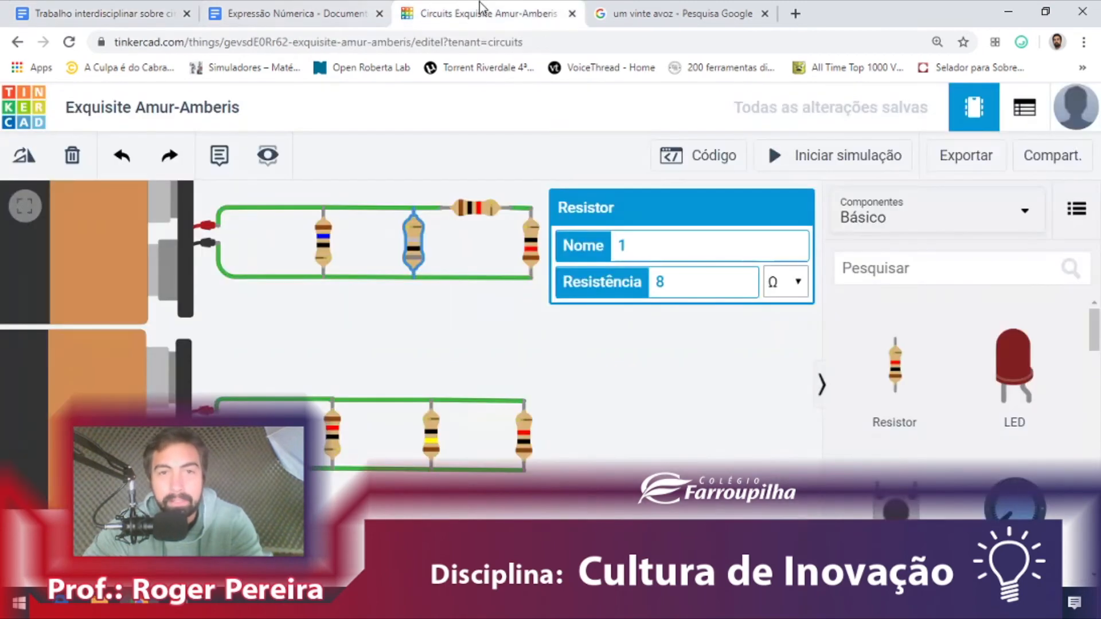
{"action": "double_click", "coordinate": [649, 283]}
{"action": "type", "text": "6"}
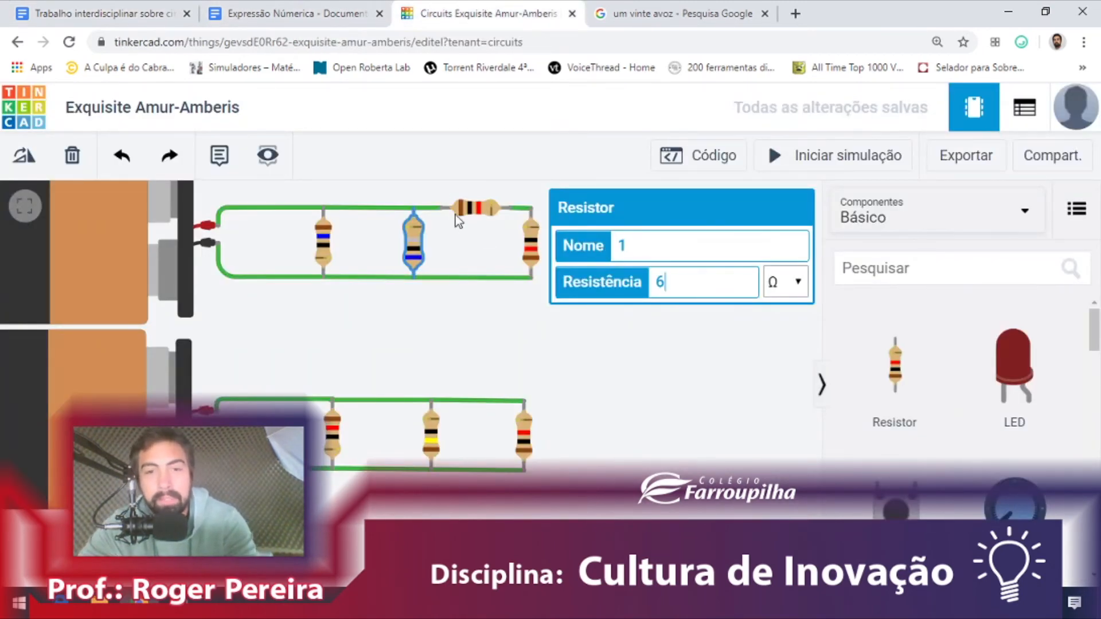
Set the resistance value of the first circuit's horizontal resistor to 4, following worksheet exercise 3 a)
{"action": "left_click", "coordinate": [467, 207]}
{"action": "left_click", "coordinate": [108, 13]}
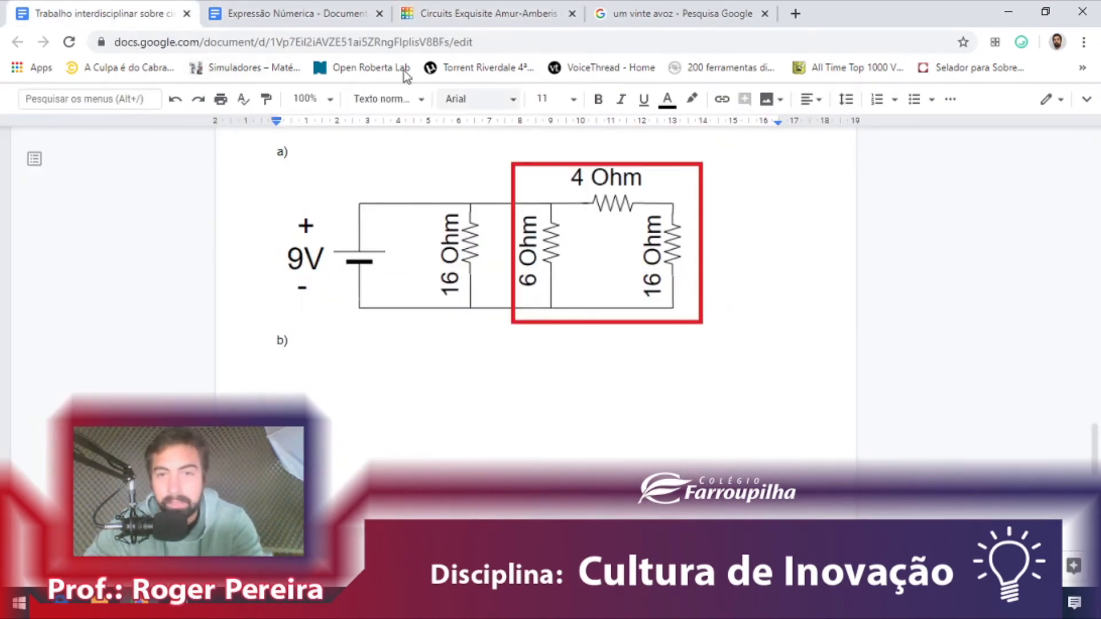
{"action": "left_click", "coordinate": [298, 13]}
{"action": "left_click", "coordinate": [476, 12]}
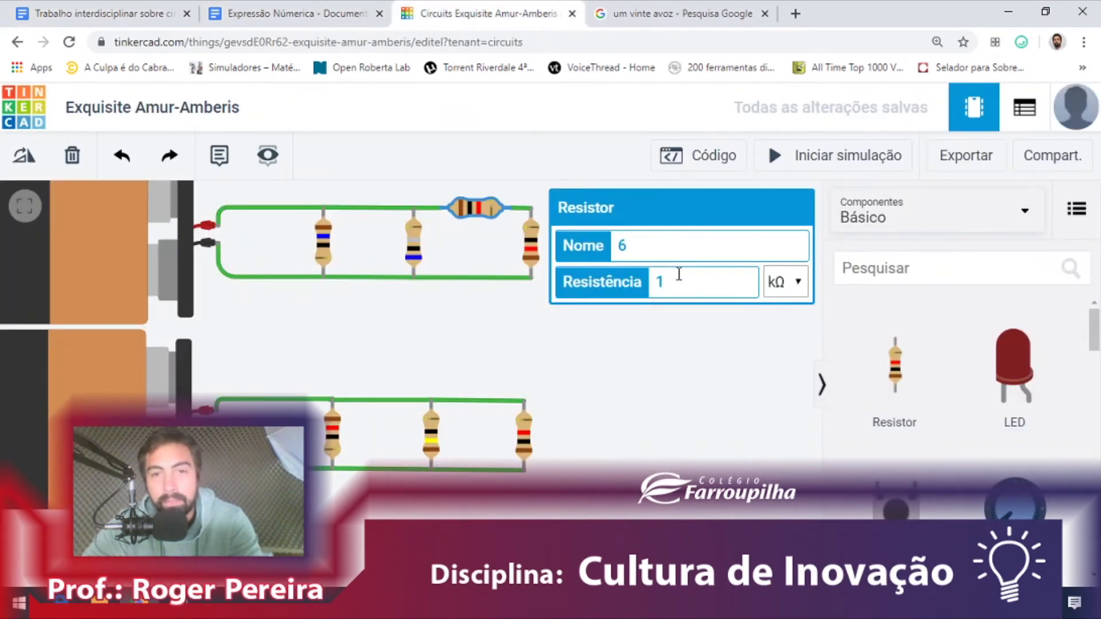
{"action": "type", "text": "4"}
Set the resistance of the first circuit's vertical resistor farthest from the battery to 16 Ω, as in the worksheet
{"action": "left_click", "coordinate": [532, 247]}
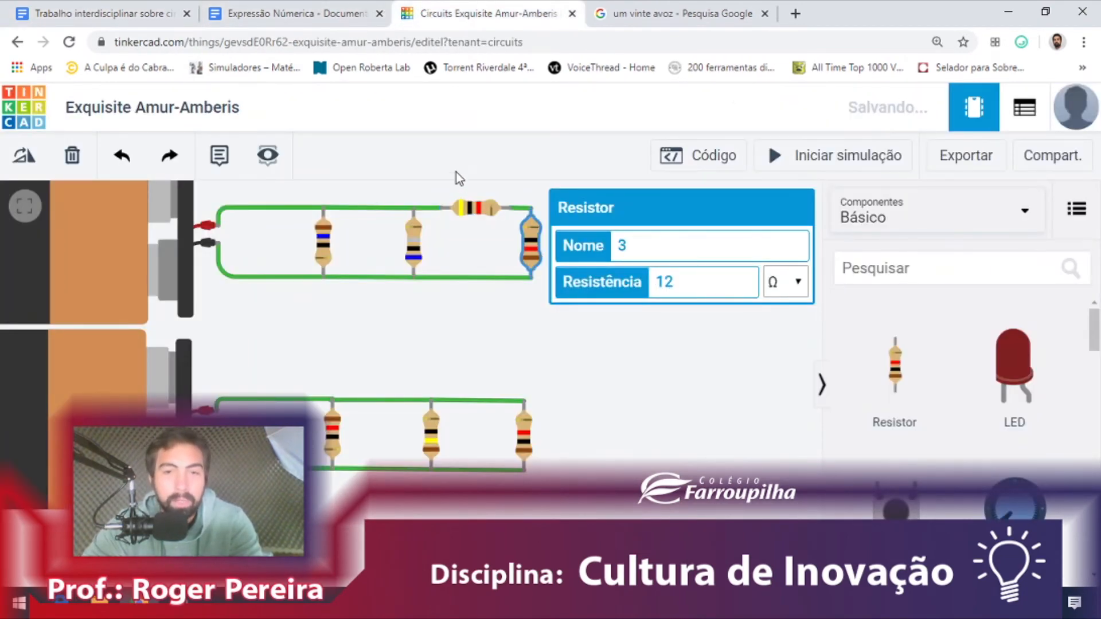
{"action": "left_click", "coordinate": [138, 8]}
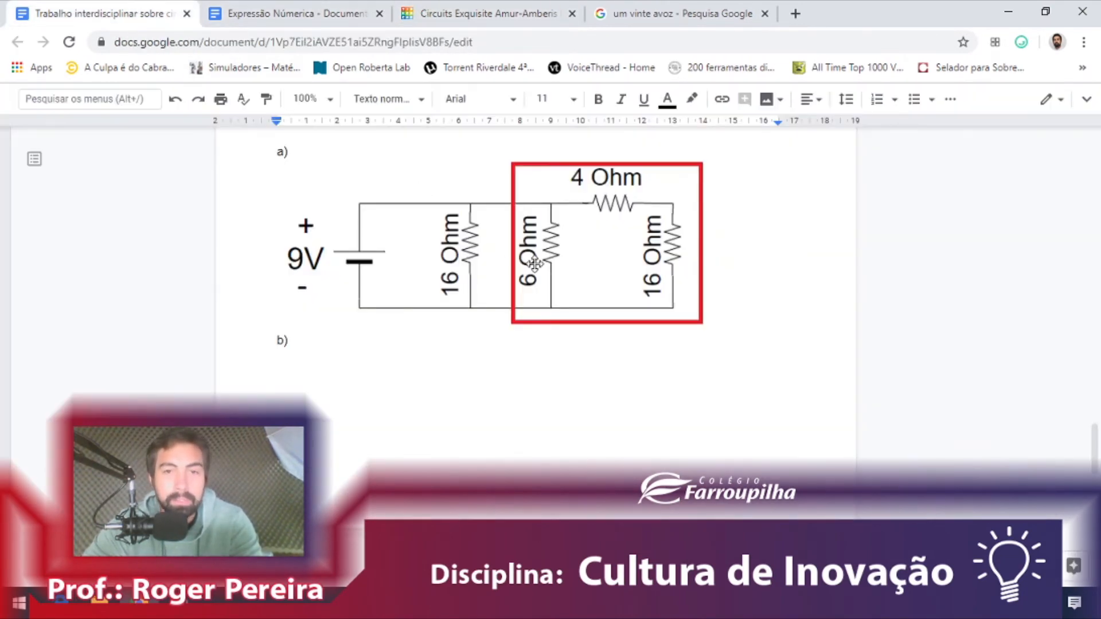
{"action": "left_click", "coordinate": [425, 14]}
{"action": "left_click_drag", "start_coordinate": [690, 276], "coordinate": [619, 277]}
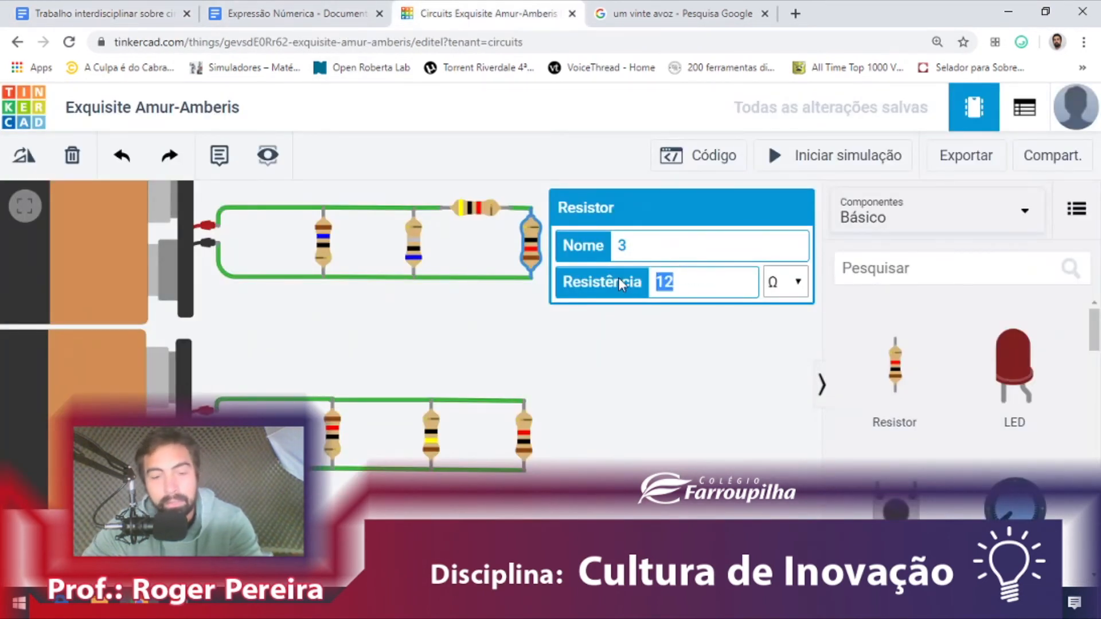
{"action": "type", "text": "16"}
{"action": "left_click", "coordinate": [664, 364]}
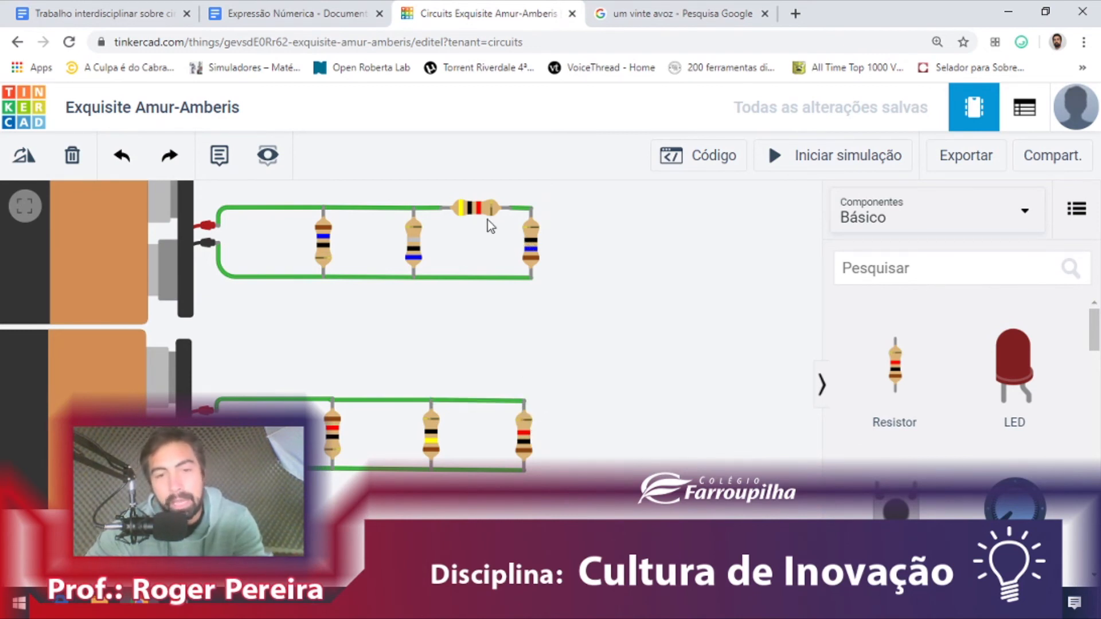
Set the second circuit's last resistor to 20 Ω, replacing the worksheet's 4 and 16 Ω resistors in series
{"action": "left_click", "coordinate": [154, 12]}
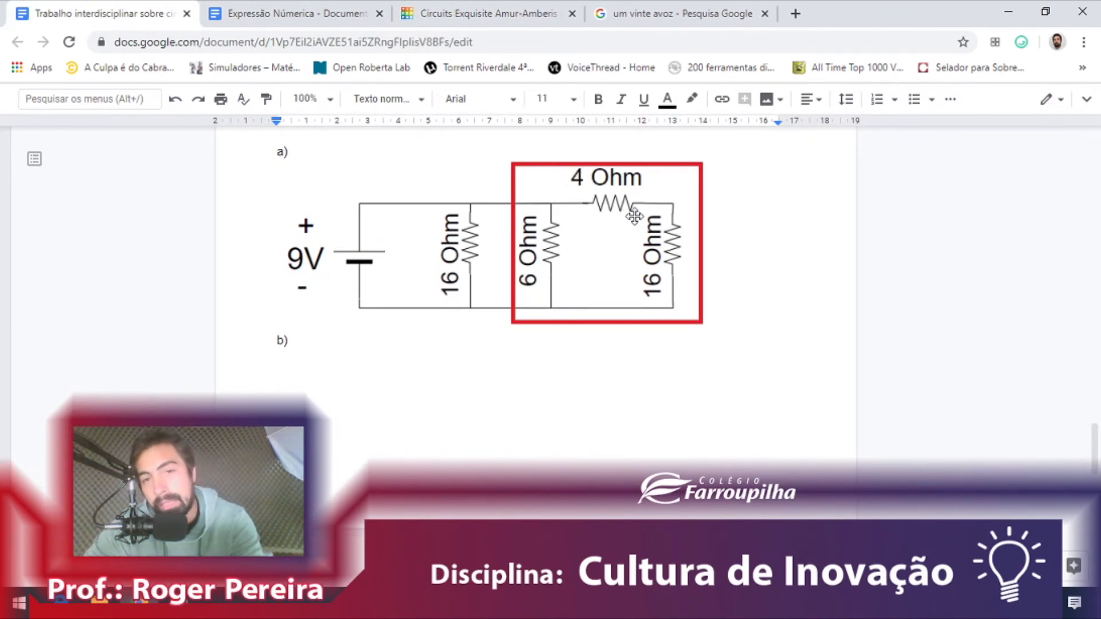
{"action": "left_click", "coordinate": [475, 18]}
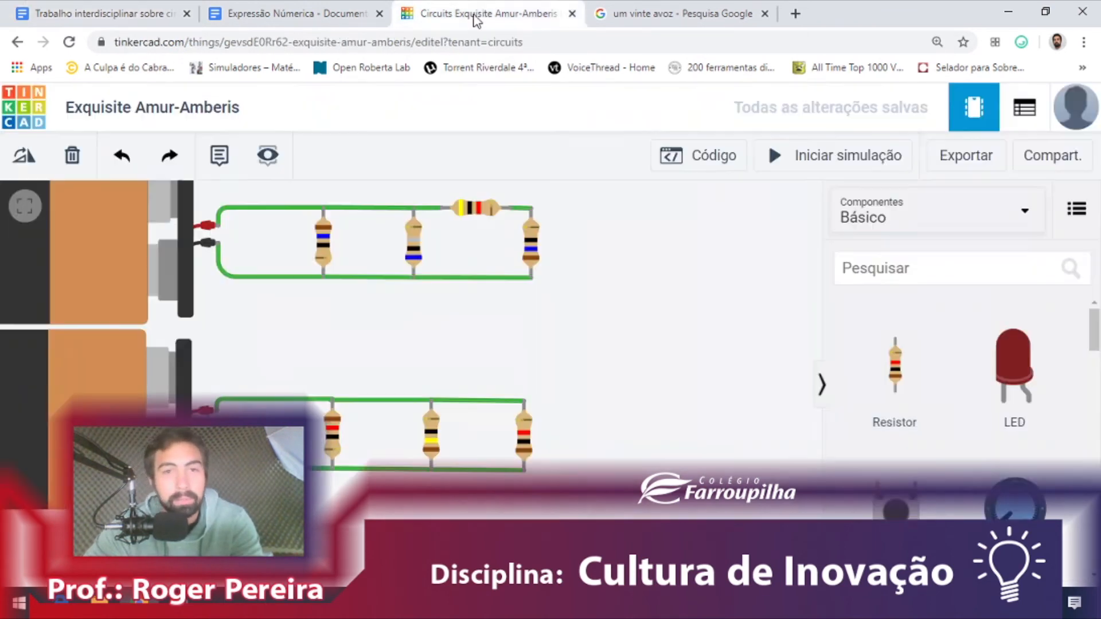
{"action": "left_click", "coordinate": [530, 433]}
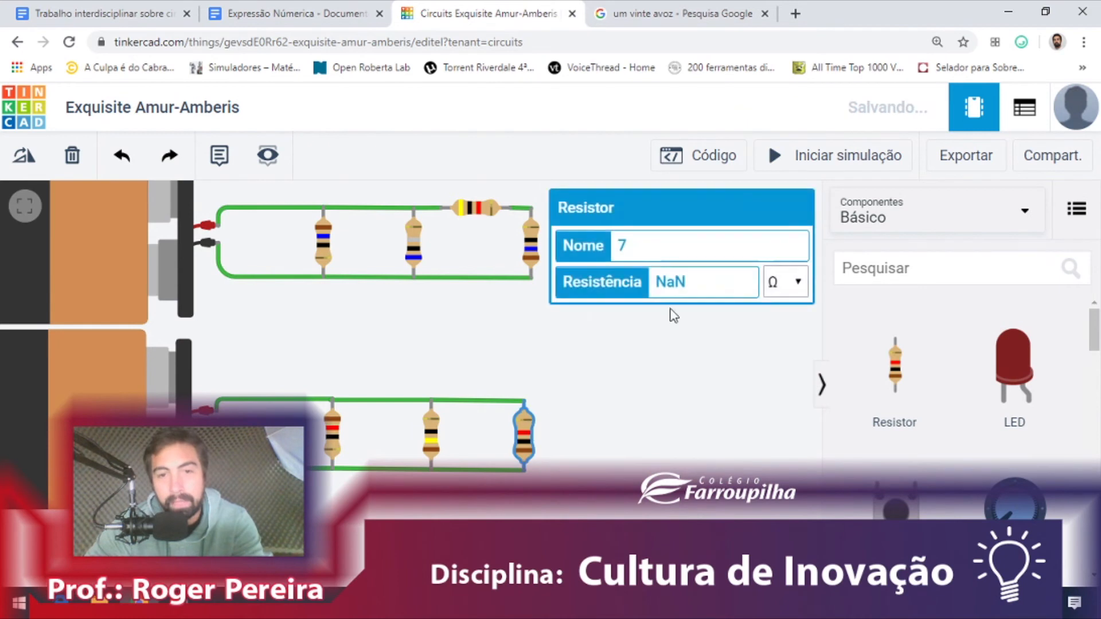
{"action": "double_click", "coordinate": [705, 288]}
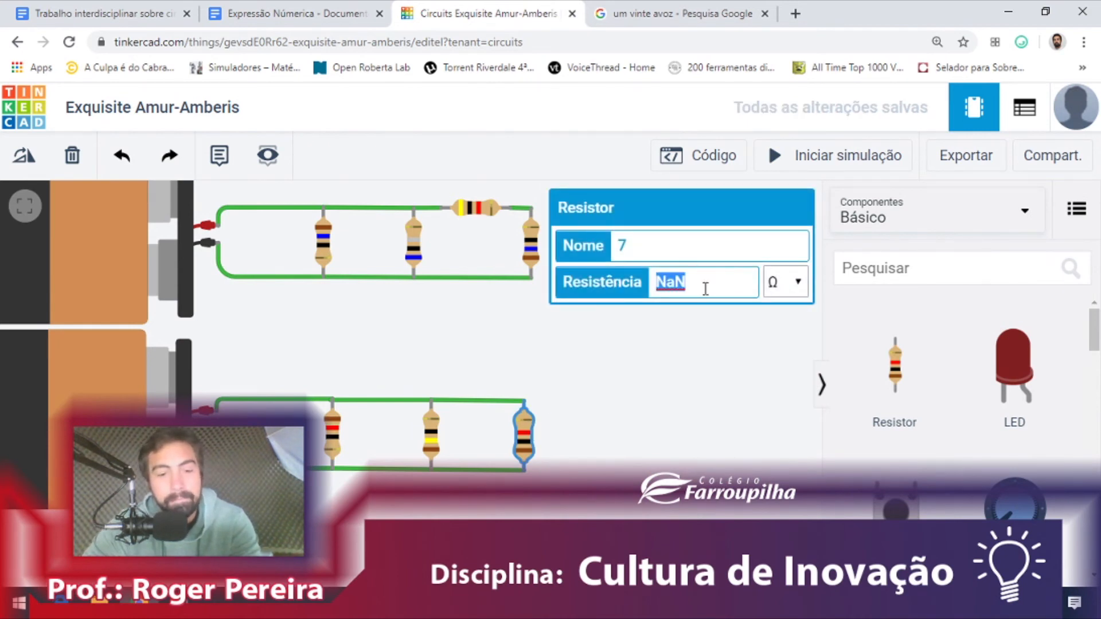
{"action": "type", "text": "20"}
{"action": "left_click", "coordinate": [640, 392]}
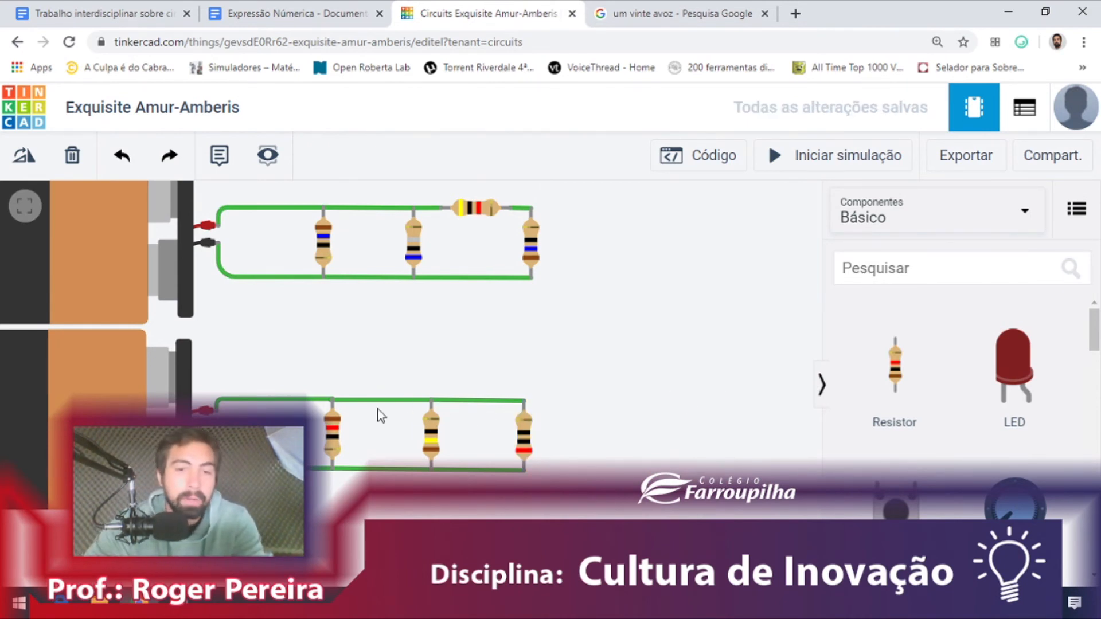
Set the resistance of the second circuit's resistor nearest the battery to 16 Ω
{"action": "left_click", "coordinate": [327, 440]}
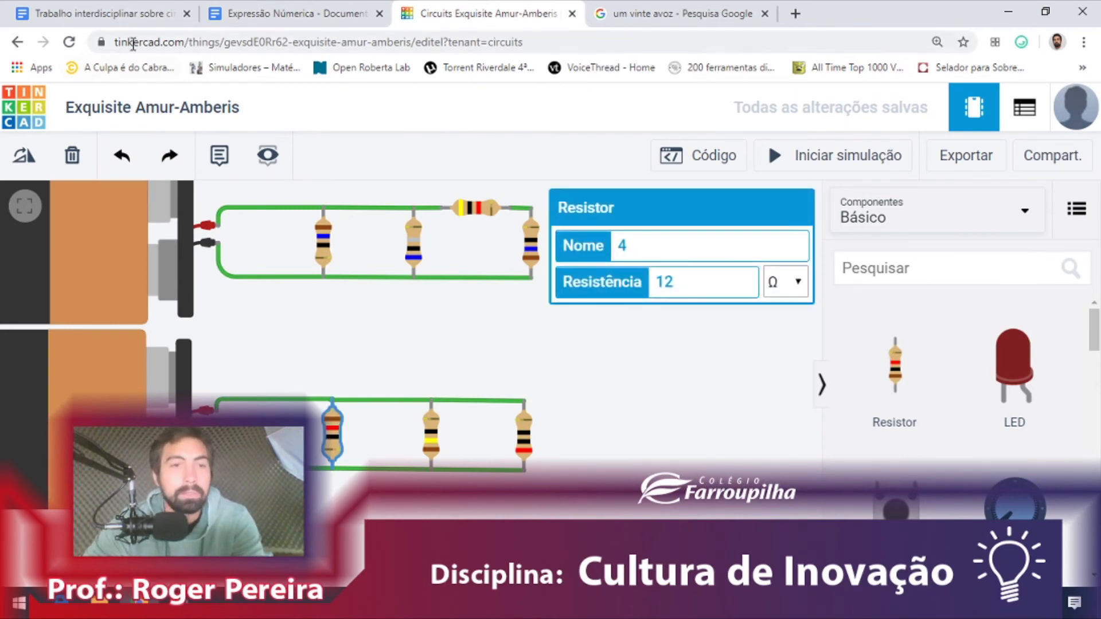
{"action": "left_click", "coordinate": [126, 19]}
{"action": "left_click", "coordinate": [266, 16]}
{"action": "left_click", "coordinate": [427, 20]}
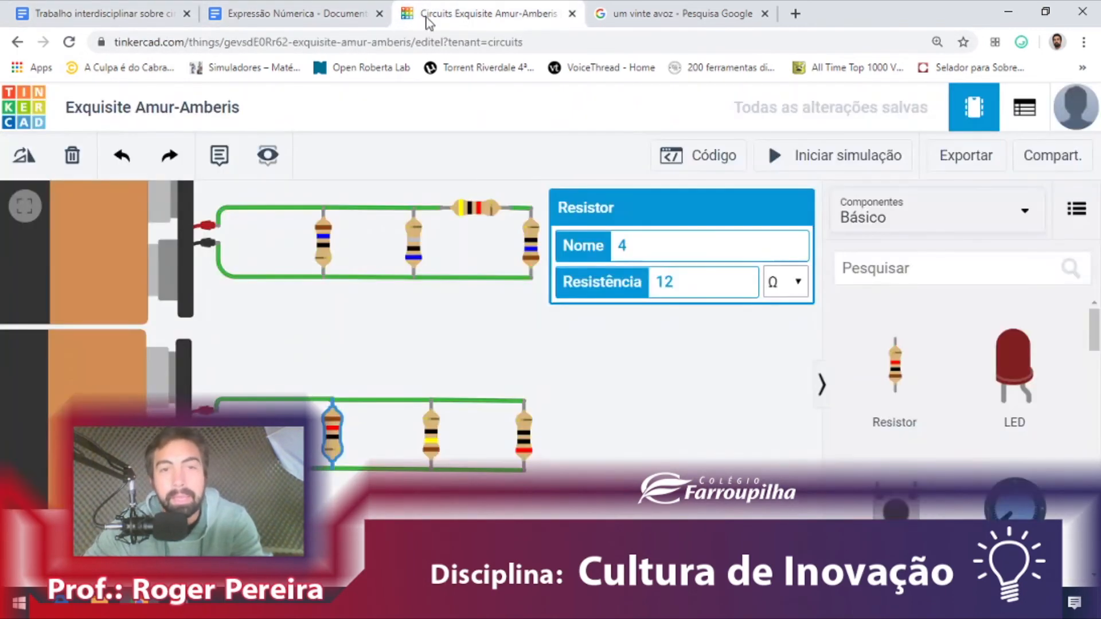
{"action": "key", "text": "BackSpace"}
{"action": "type", "text": "6"}
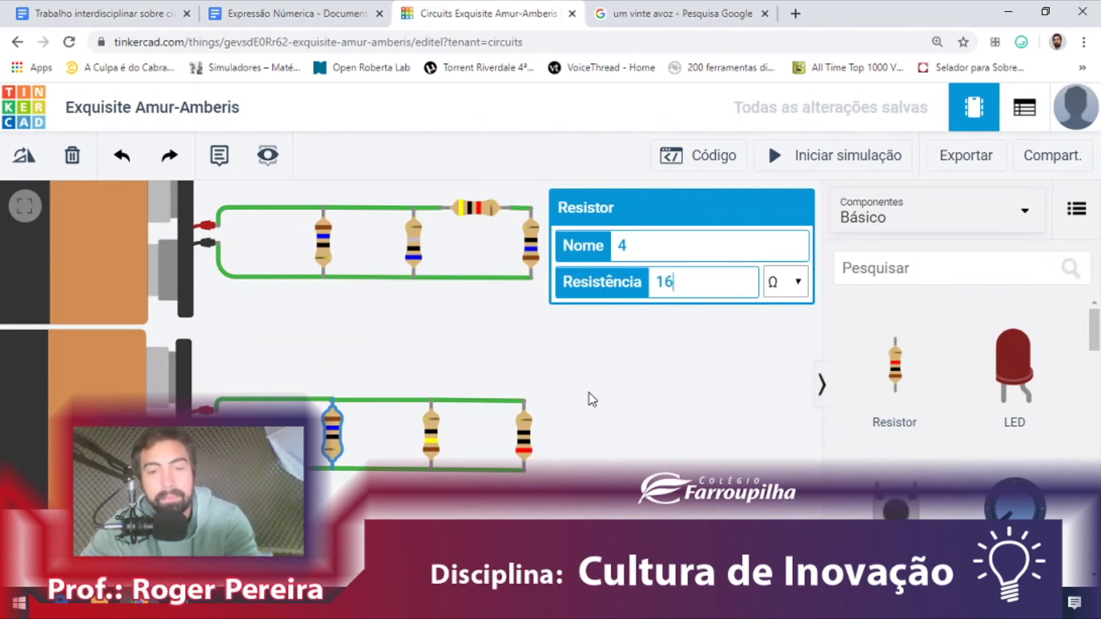
{"action": "left_click", "coordinate": [463, 329]}
Set the resistance of the second circuit's middle resistor to 6 Ω
{"action": "left_click", "coordinate": [431, 439]}
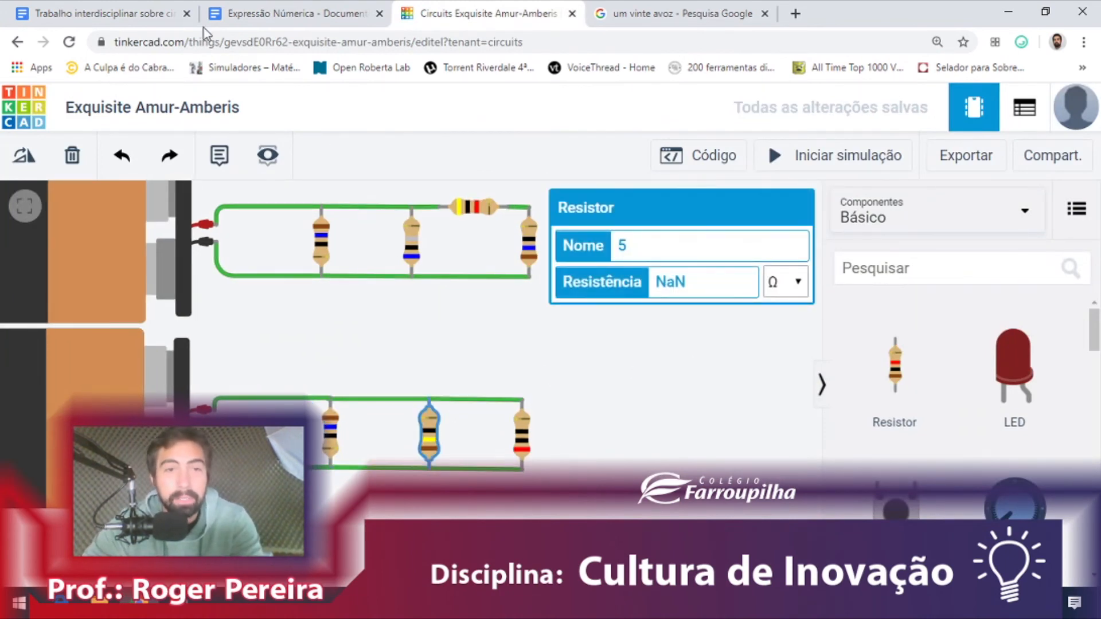
{"action": "left_click", "coordinate": [247, 13]}
{"action": "left_click", "coordinate": [447, 13]}
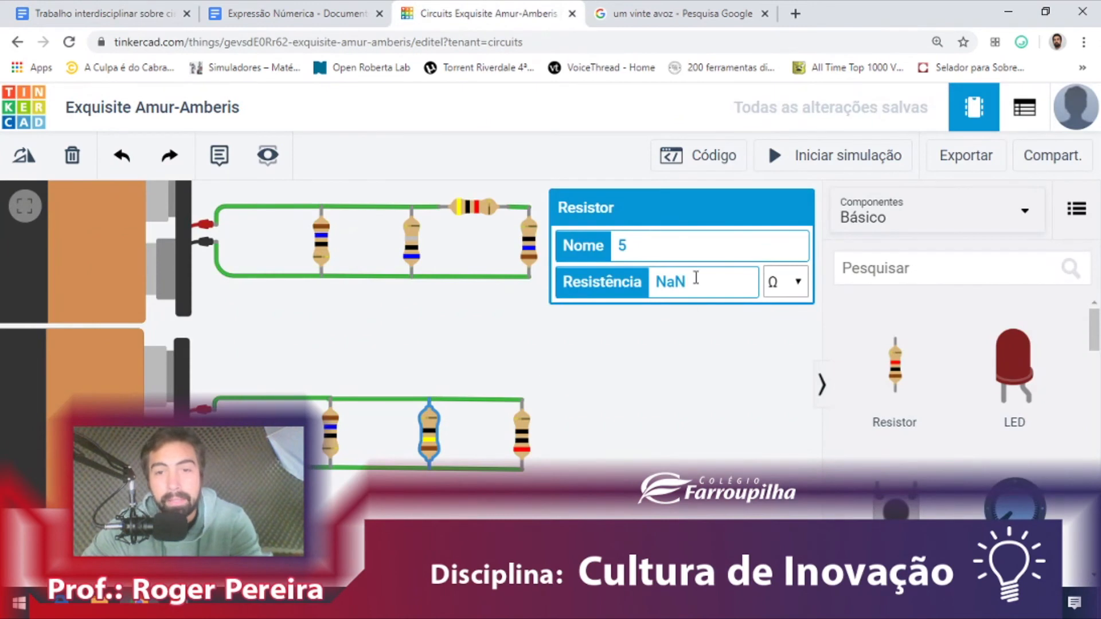
{"action": "left_click_drag", "start_coordinate": [695, 278], "coordinate": [641, 288]}
{"action": "type", "text": "6"}
{"action": "left_click", "coordinate": [483, 427]}
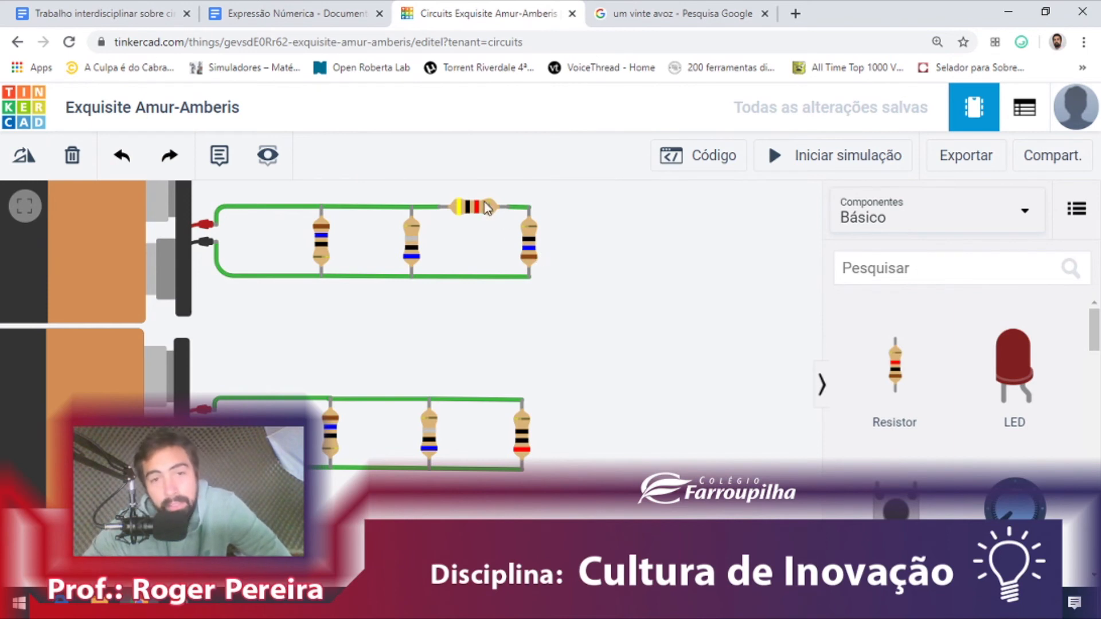
Compare the resistances of the second circuit's middle and last resistors with the first circuit's horizontal and last resistors
{"action": "left_click", "coordinate": [428, 435]}
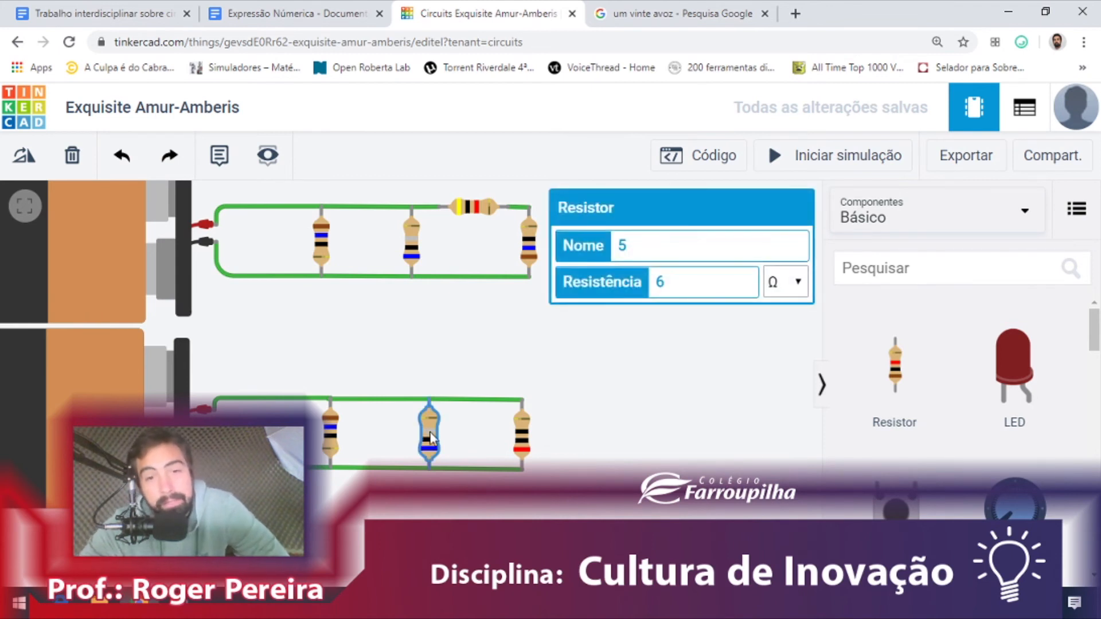
{"action": "left_click", "coordinate": [523, 431]}
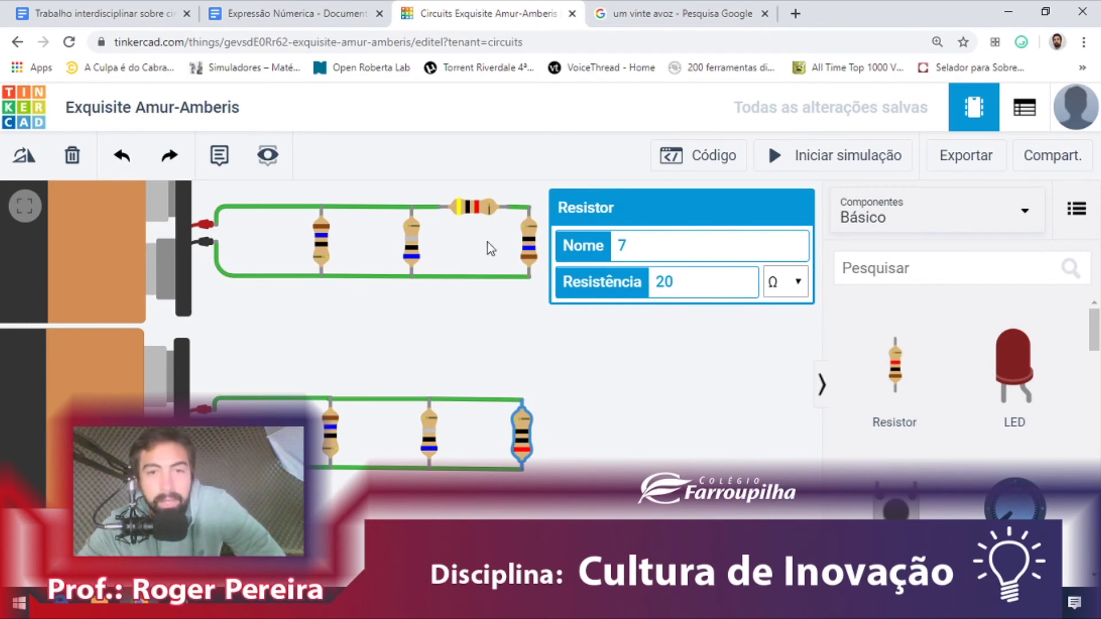
{"action": "left_click", "coordinate": [472, 207]}
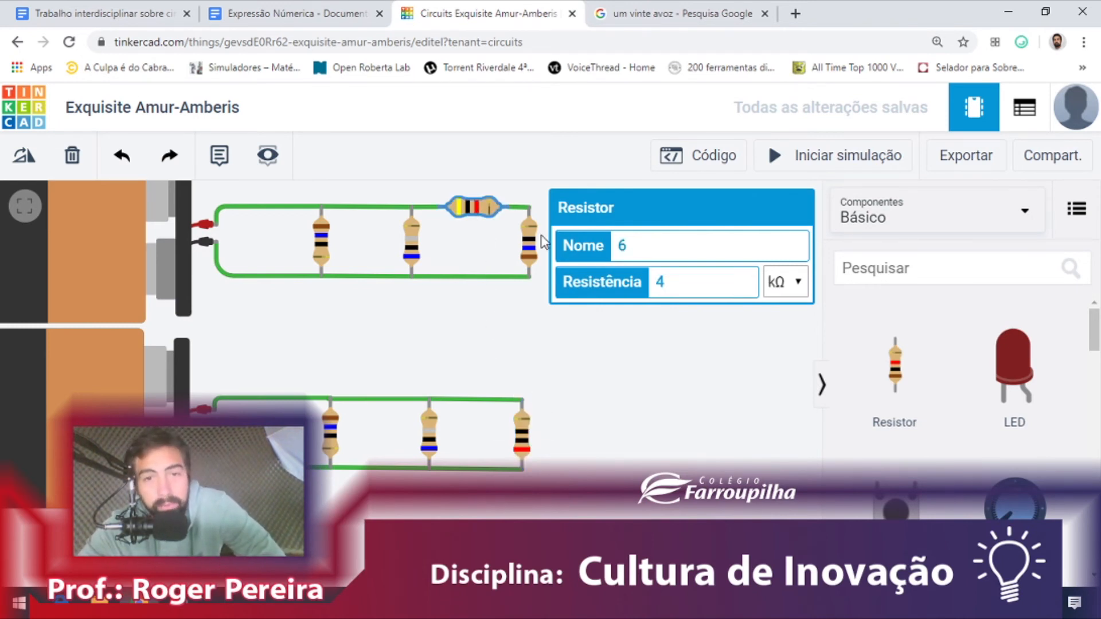
{"action": "left_click", "coordinate": [529, 245]}
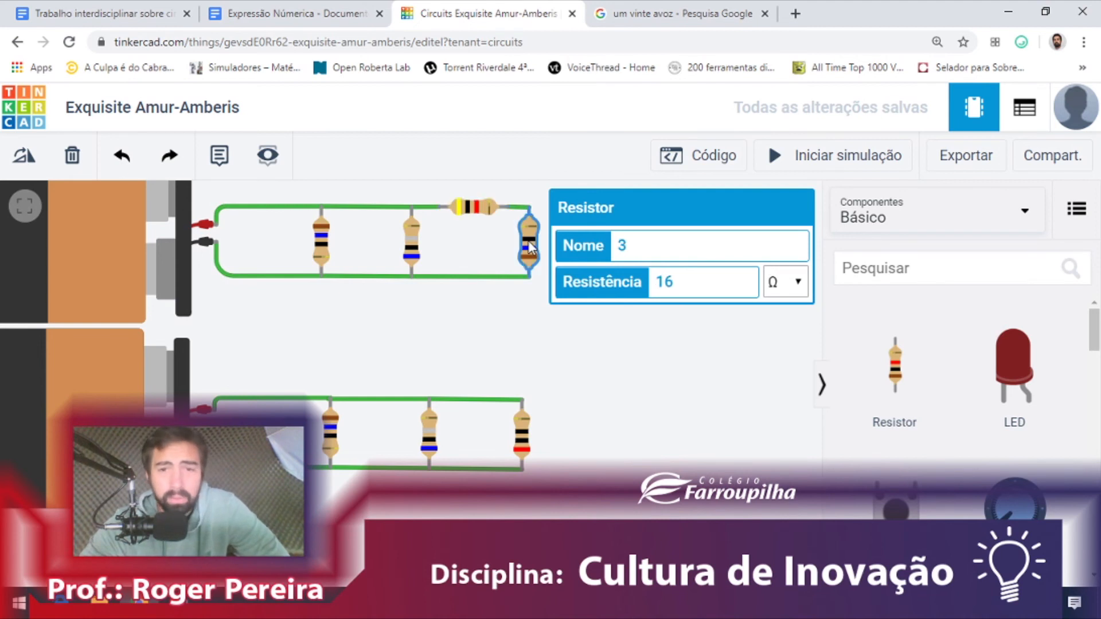
{"action": "left_click", "coordinate": [548, 329]}
{"action": "left_click", "coordinate": [521, 434]}
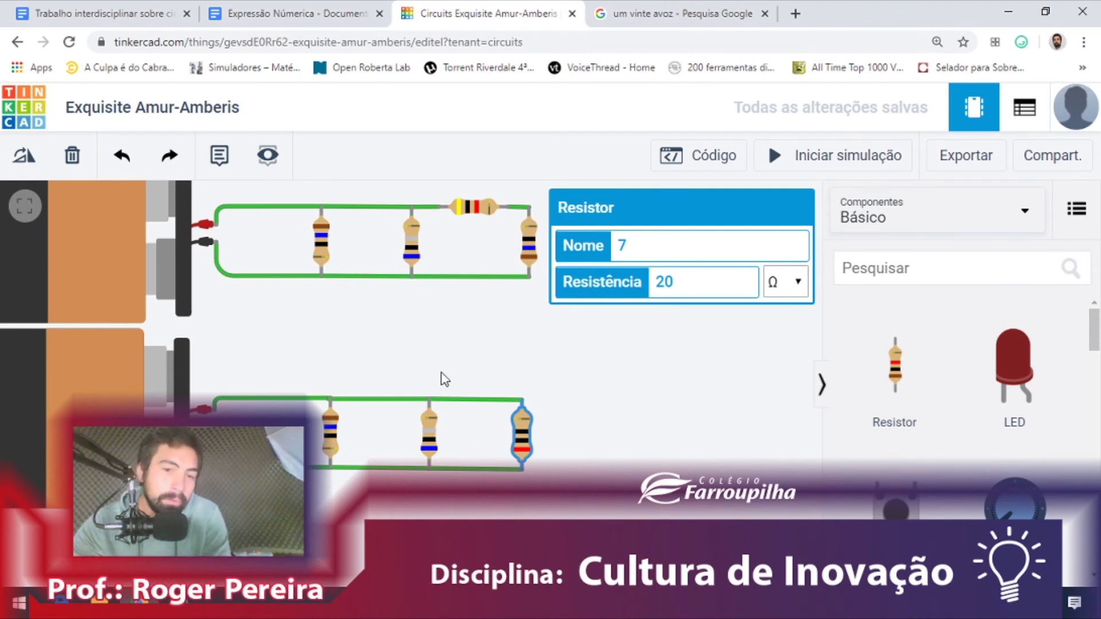
{"action": "left_click", "coordinate": [429, 427]}
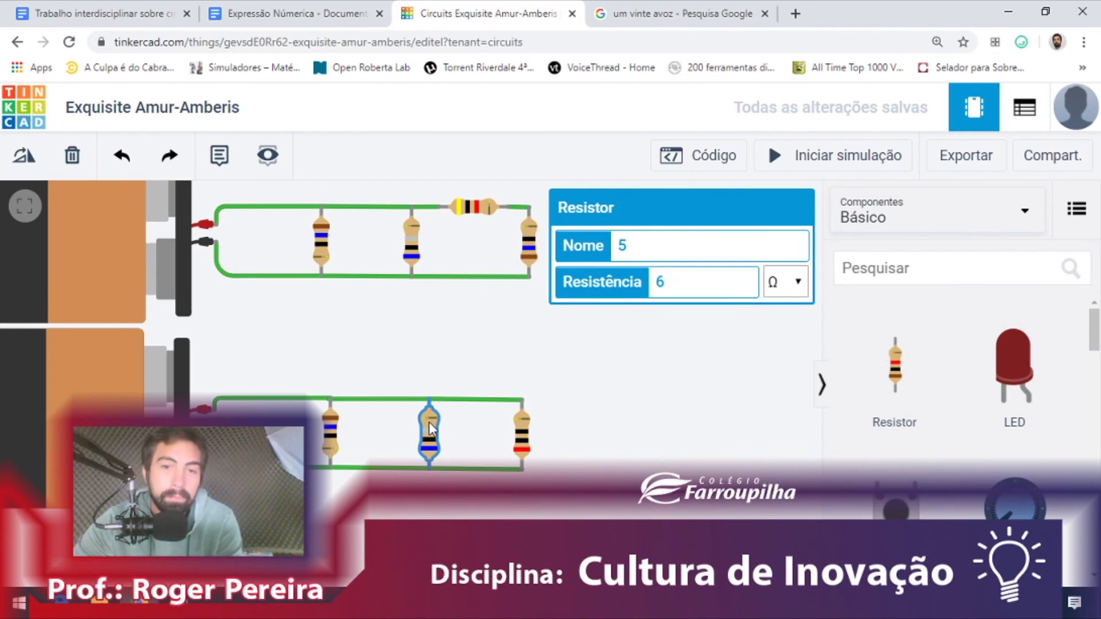
{"action": "left_click", "coordinate": [526, 434]}
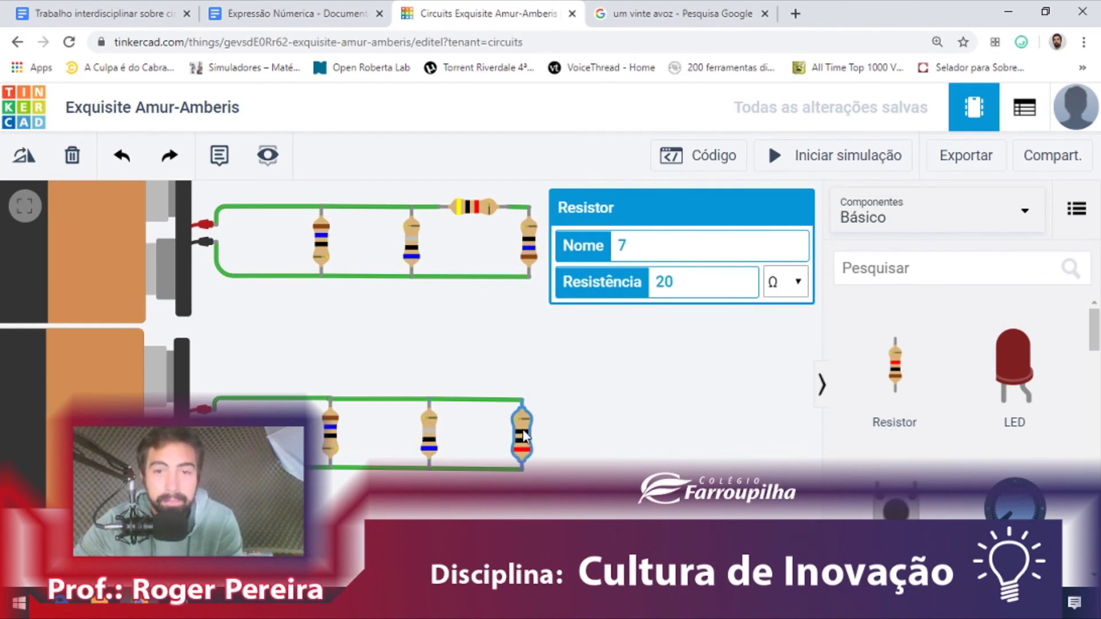
{"action": "left_click", "coordinate": [608, 440]}
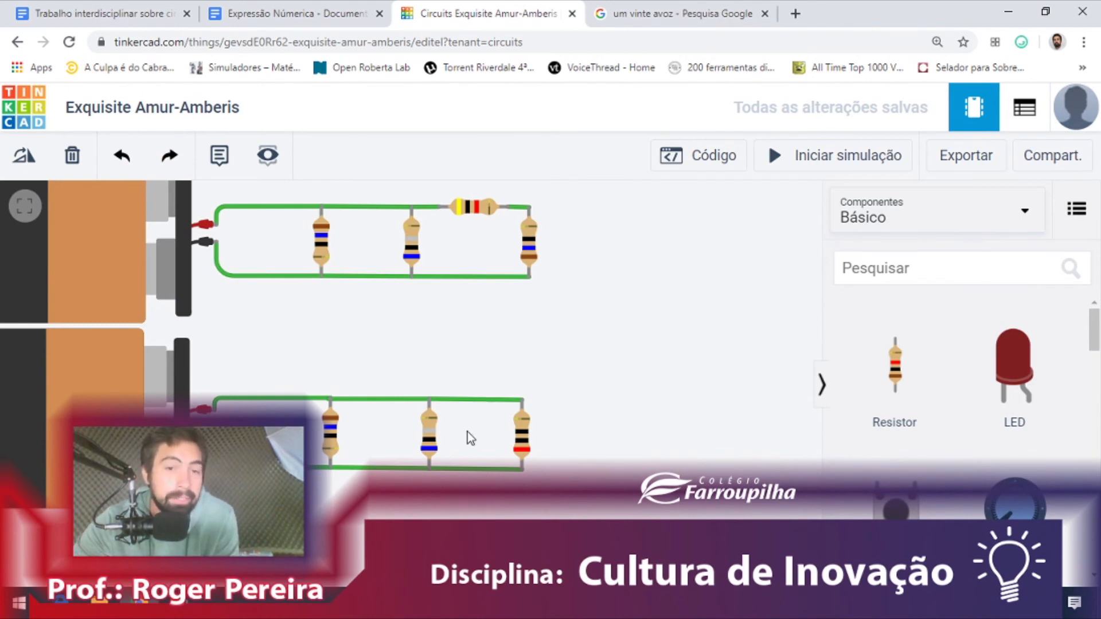
Place a third 9 V battery below the second circuit and rotate it to match the other batteries
{"action": "left_click_drag", "start_coordinate": [614, 509], "coordinate": [674, 346]}
{"action": "scroll", "coordinate": [952, 476], "scroll_direction": "down", "scroll_amount": 5}
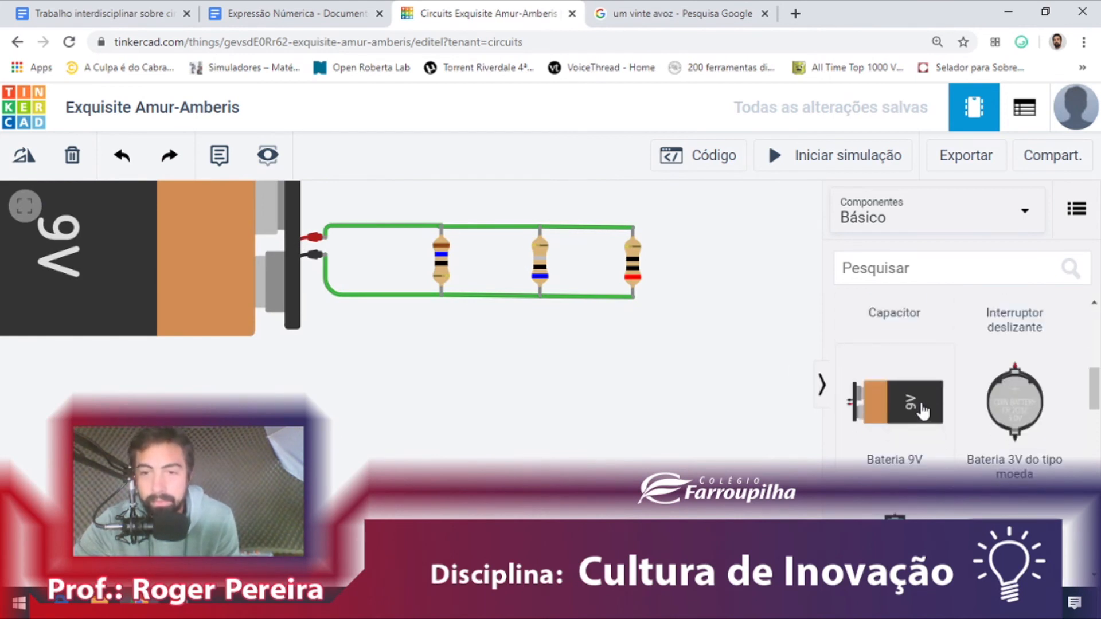
{"action": "left_click_drag", "start_coordinate": [920, 408], "coordinate": [413, 437]}
{"action": "key", "text": "r"}
{"action": "key", "text": "r"}
{"action": "key", "text": "r"}
{"action": "key", "text": "r"}
{"action": "key", "text": "r"}
{"action": "key", "text": "r"}
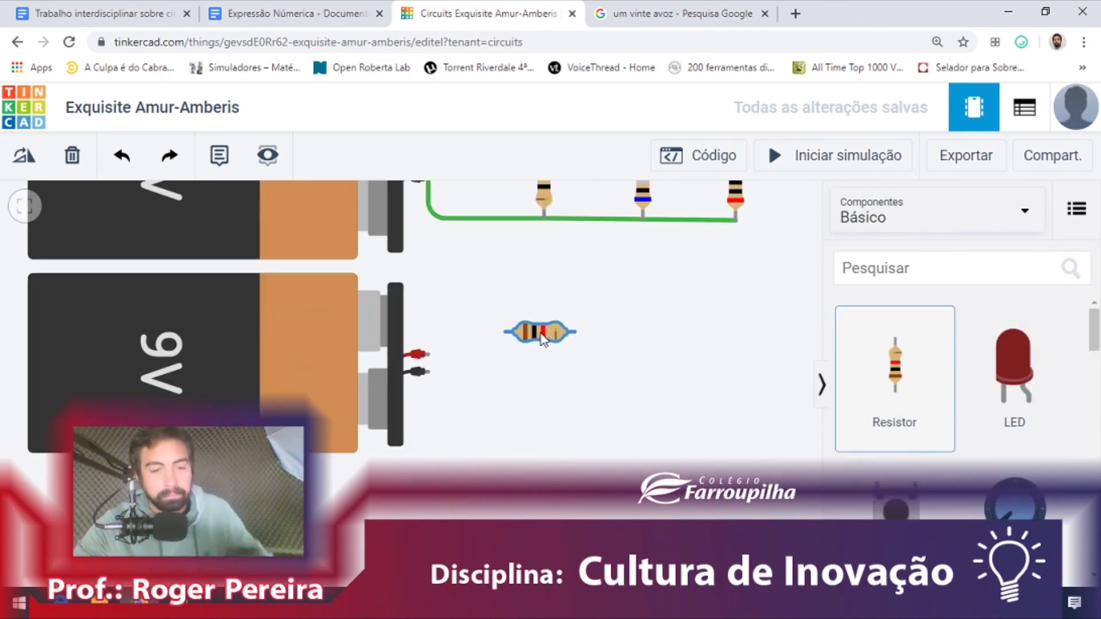
Stand the new resistor upright beside the third battery and add a second vertical resistor next to it
{"action": "left_click_drag", "start_coordinate": [541, 331], "coordinate": [543, 339]}
{"action": "key", "text": "r"}
{"action": "key", "text": "r"}
{"action": "key", "text": "r"}
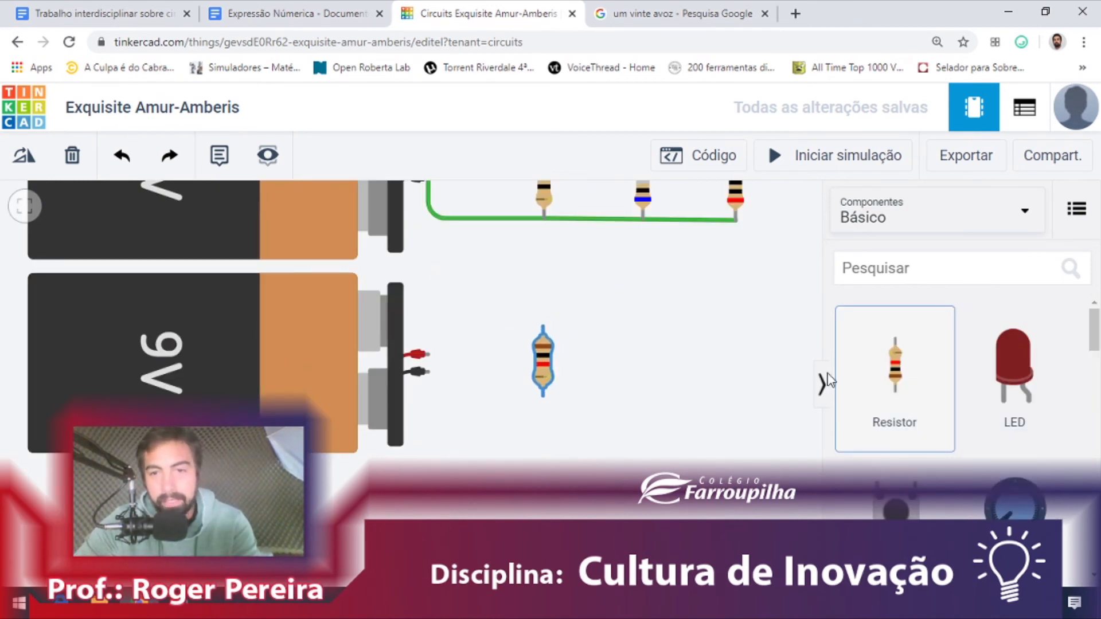
{"action": "left_click_drag", "start_coordinate": [904, 389], "coordinate": [641, 364]}
Wire the third battery's positive terminal through the upper ends of both new resistors, then consult worksheet exercise 3 a)
{"action": "left_click", "coordinate": [420, 354]}
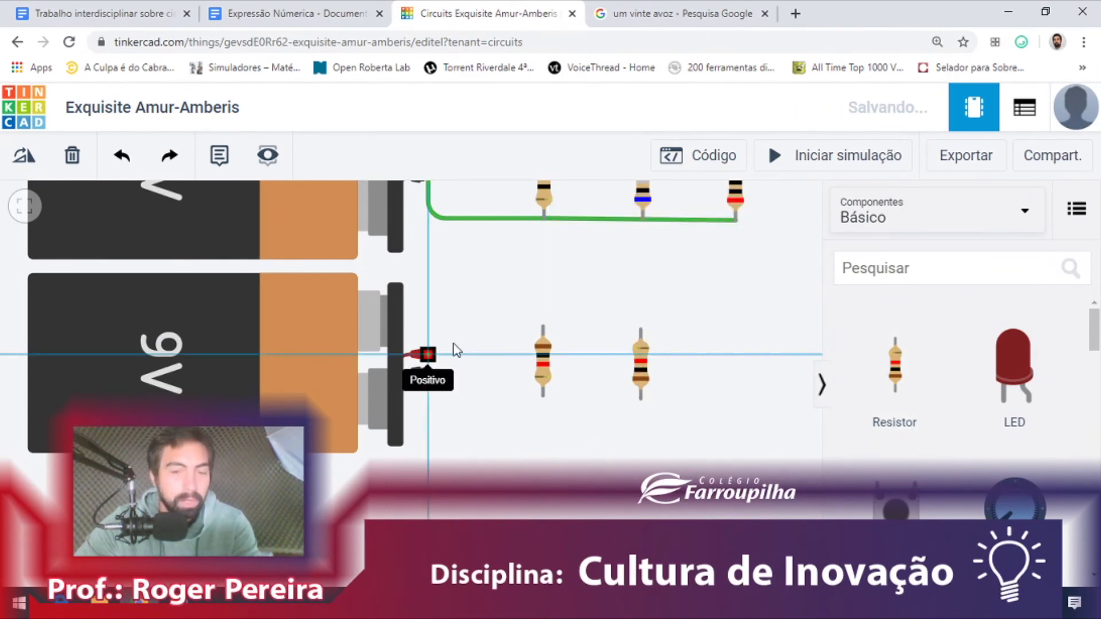
{"action": "left_click", "coordinate": [543, 328]}
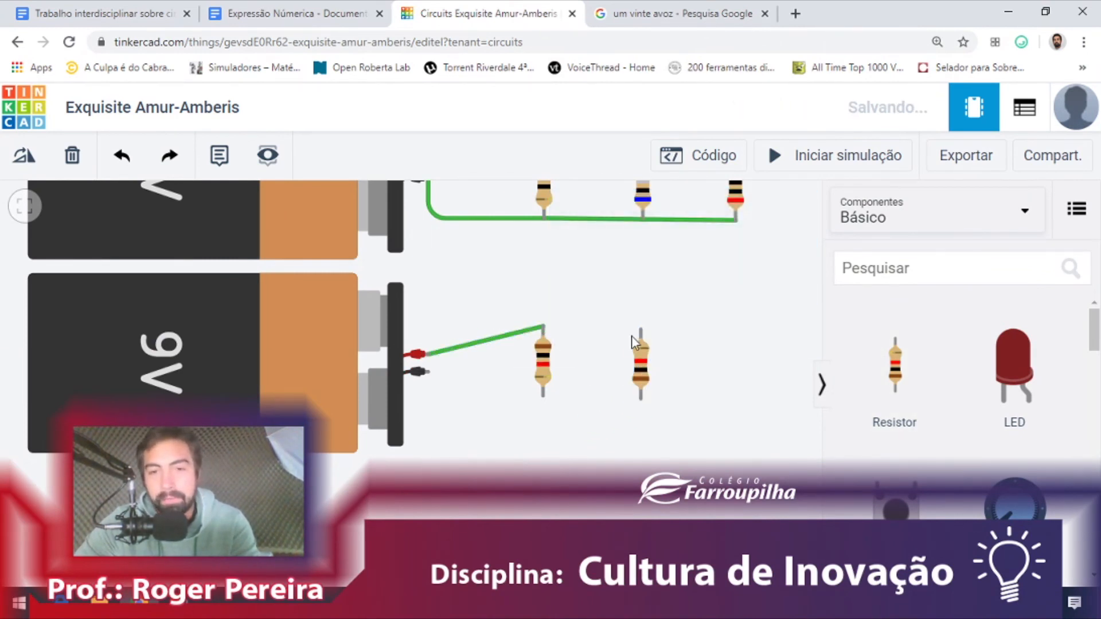
{"action": "left_click", "coordinate": [631, 328]}
{"action": "left_click", "coordinate": [545, 328]}
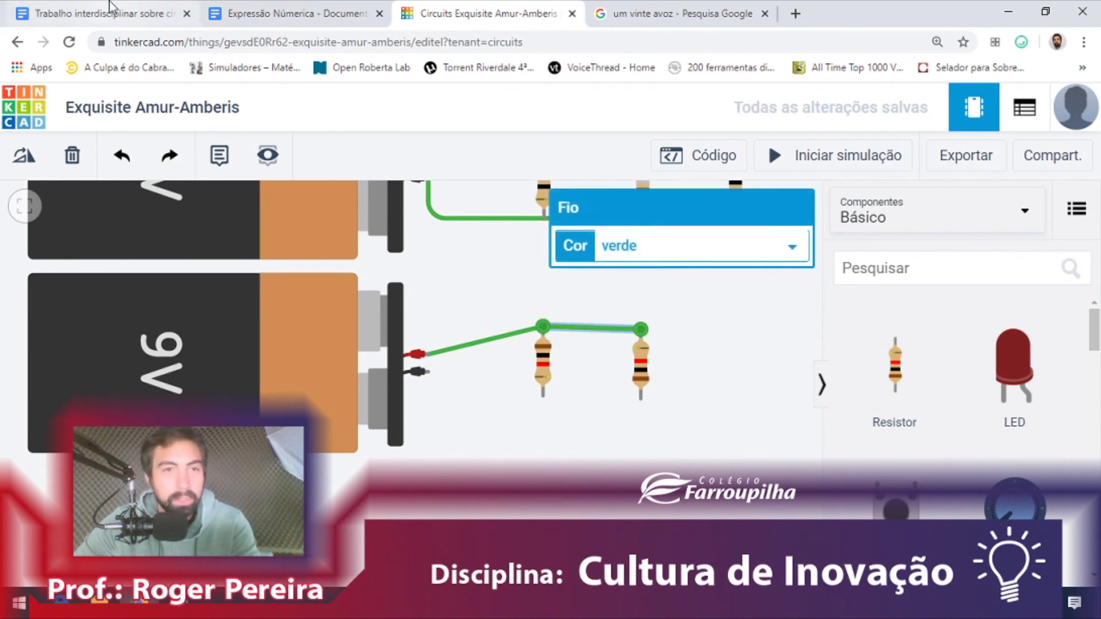
{"action": "left_click", "coordinate": [103, 13]}
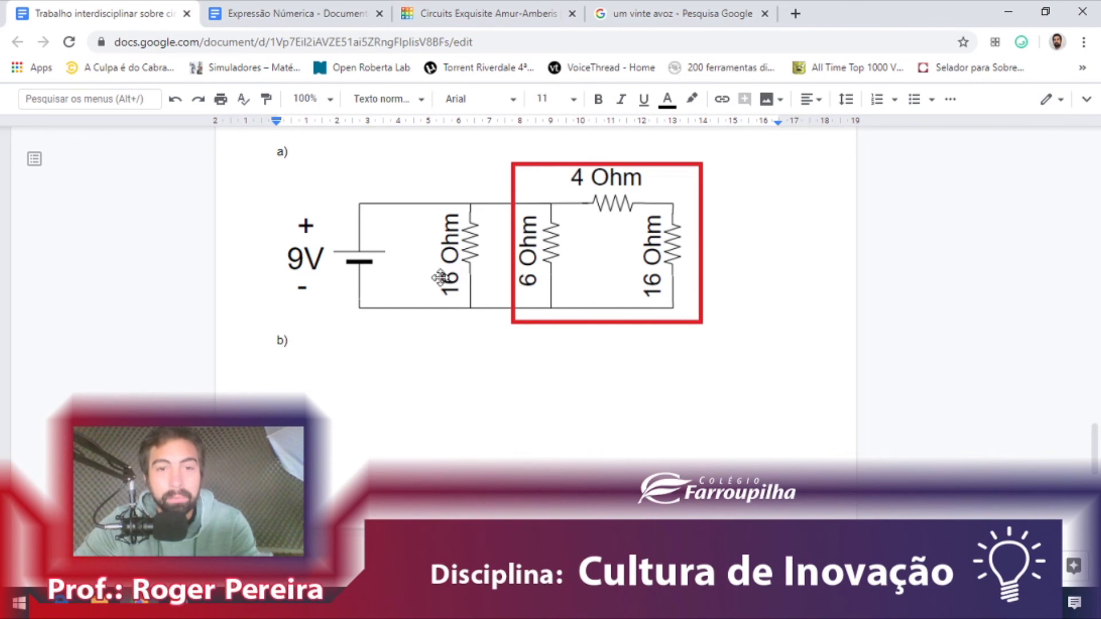
Back in Tinkercad, set the resistance of the third circuit's first vertical resistor to 16 Ω
{"action": "left_click", "coordinate": [450, 8]}
{"action": "left_click", "coordinate": [544, 364]}
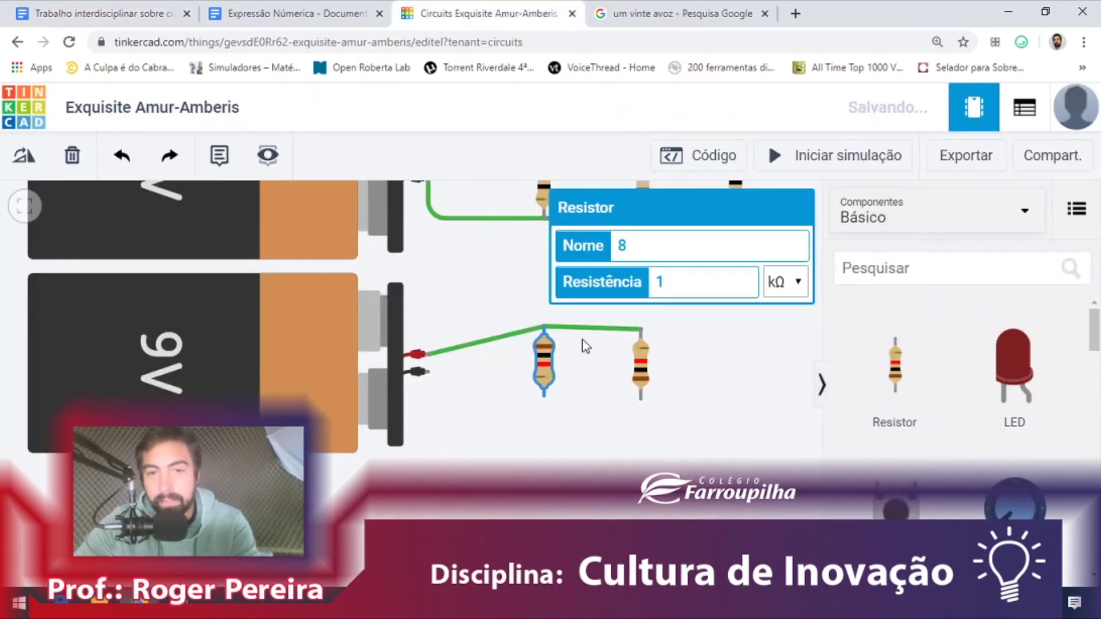
{"action": "left_click", "coordinate": [692, 282]}
{"action": "type", "text": "6"}
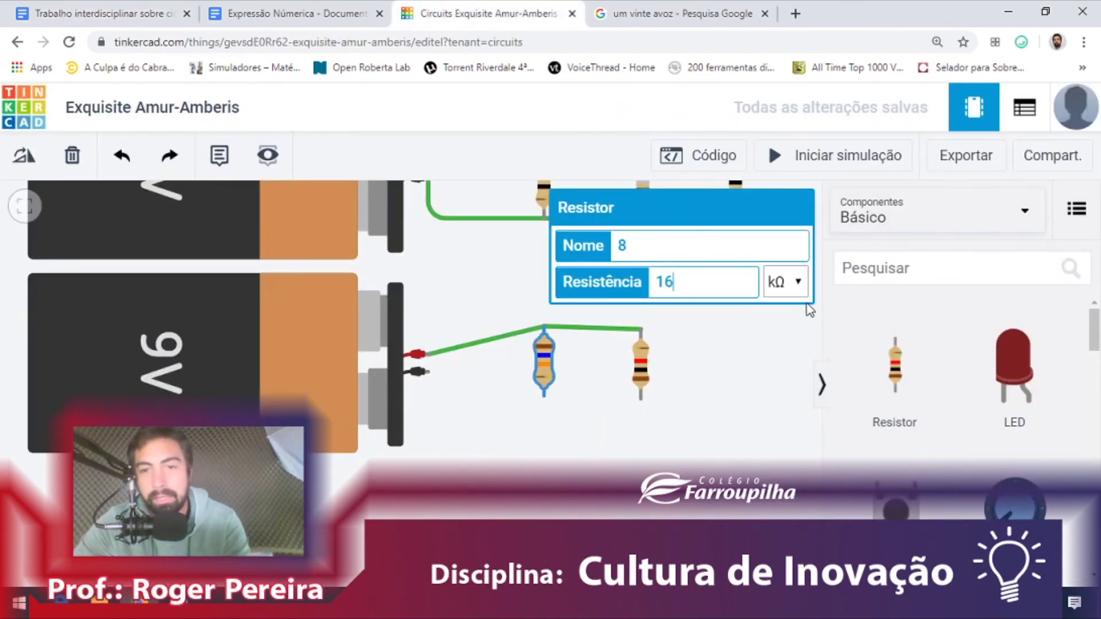
{"action": "left_click", "coordinate": [795, 290]}
{"action": "left_click", "coordinate": [774, 382]}
{"action": "left_click", "coordinate": [761, 398]}
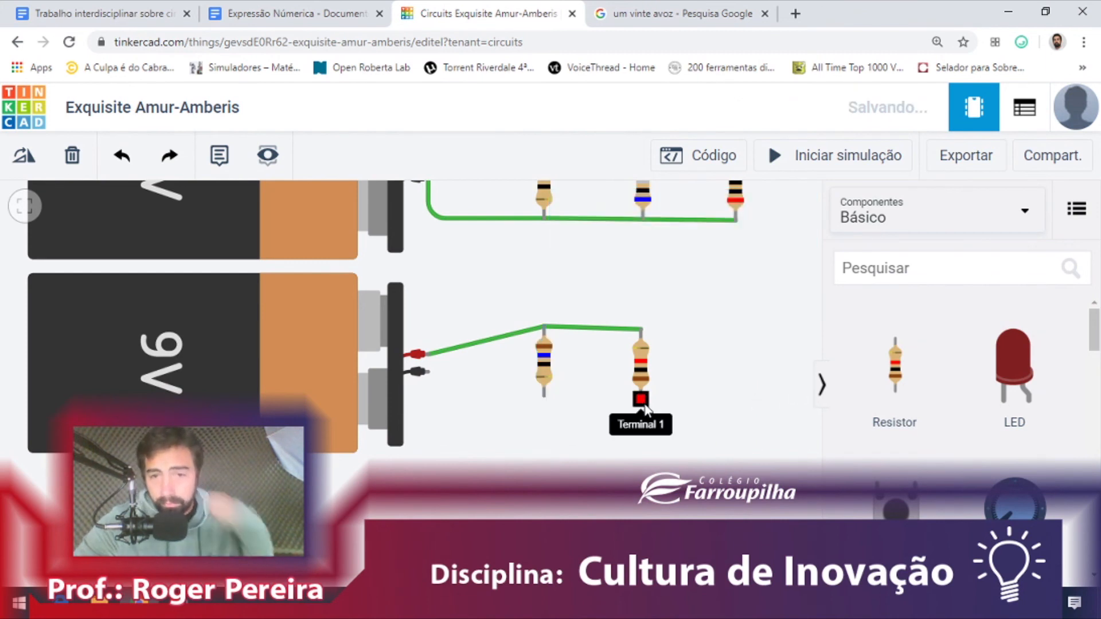
Level the third circuit's second resistor with the first and wire the battery's negative terminal through both resistors' lower ends
{"action": "left_click_drag", "start_coordinate": [640, 382], "coordinate": [644, 379]}
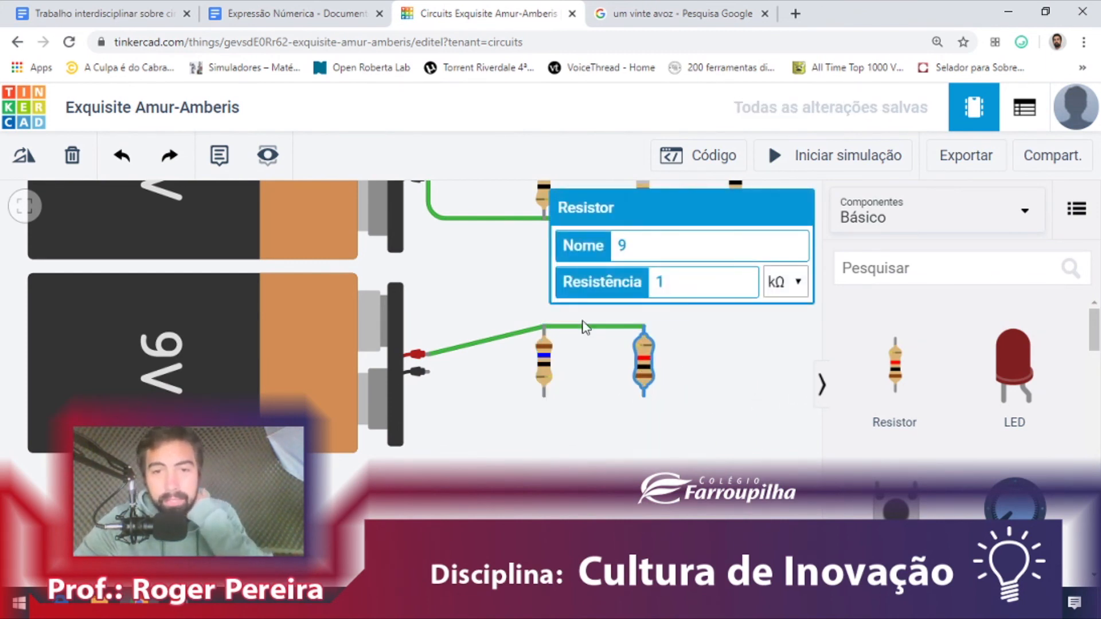
{"action": "left_click", "coordinate": [426, 371]}
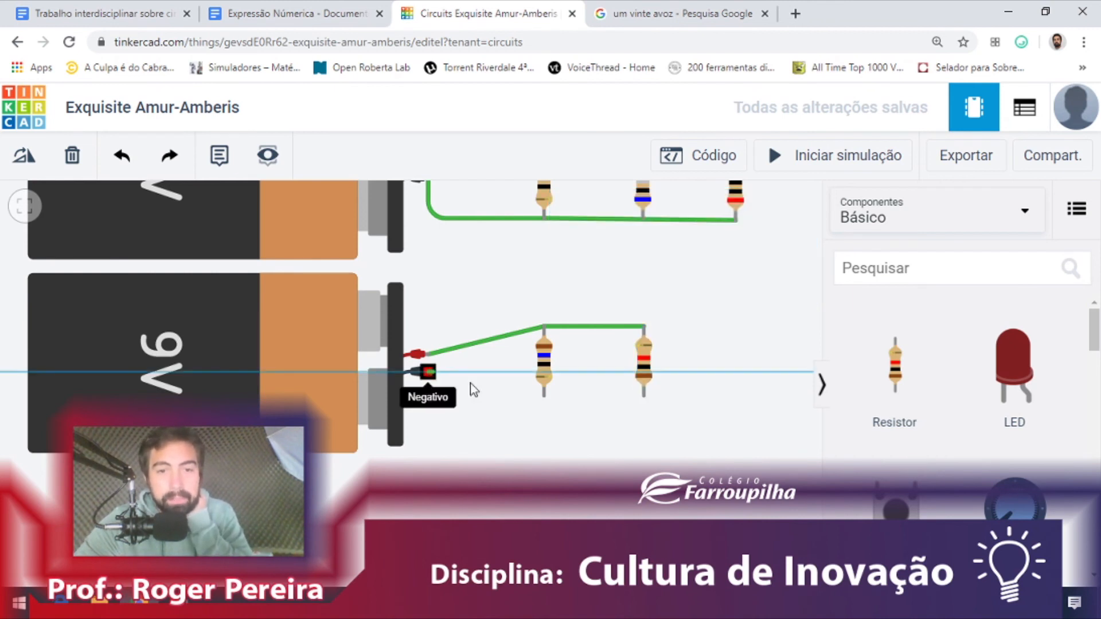
{"action": "left_click", "coordinate": [543, 395]}
{"action": "left_click", "coordinate": [645, 395]}
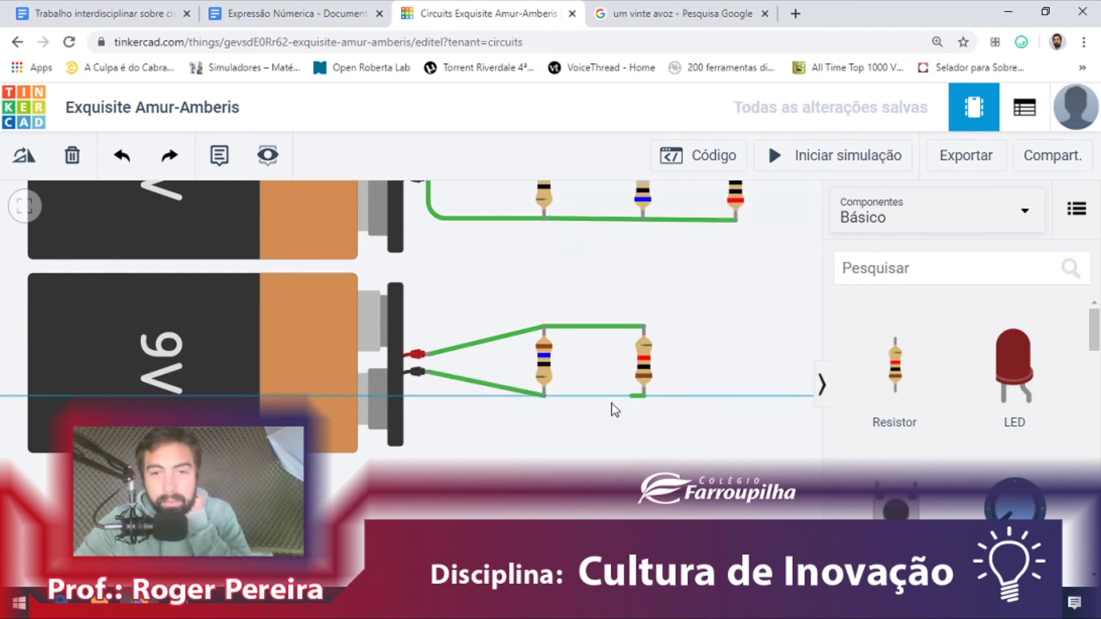
{"action": "left_click", "coordinate": [545, 396]}
Bend the third battery's positive and negative wires into right-angled paths like those of the circuits above
{"action": "left_click", "coordinate": [490, 339]}
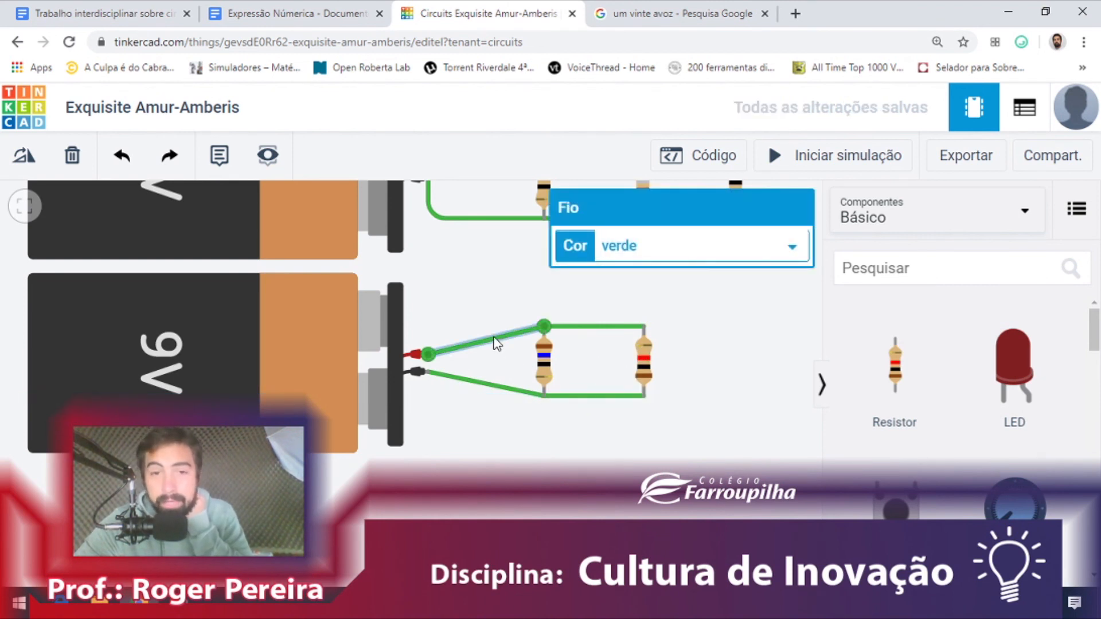
{"action": "left_click_drag", "start_coordinate": [492, 336], "coordinate": [428, 326]}
{"action": "left_click", "coordinate": [452, 377]}
{"action": "left_click_drag", "start_coordinate": [452, 380], "coordinate": [430, 400]}
{"action": "left_click", "coordinate": [622, 428]}
Compare the three stacked circuits to examine how the resistors reduce from one version to the next
{"action": "scroll", "coordinate": [732, 369], "scroll_direction": "down", "scroll_amount": 4}
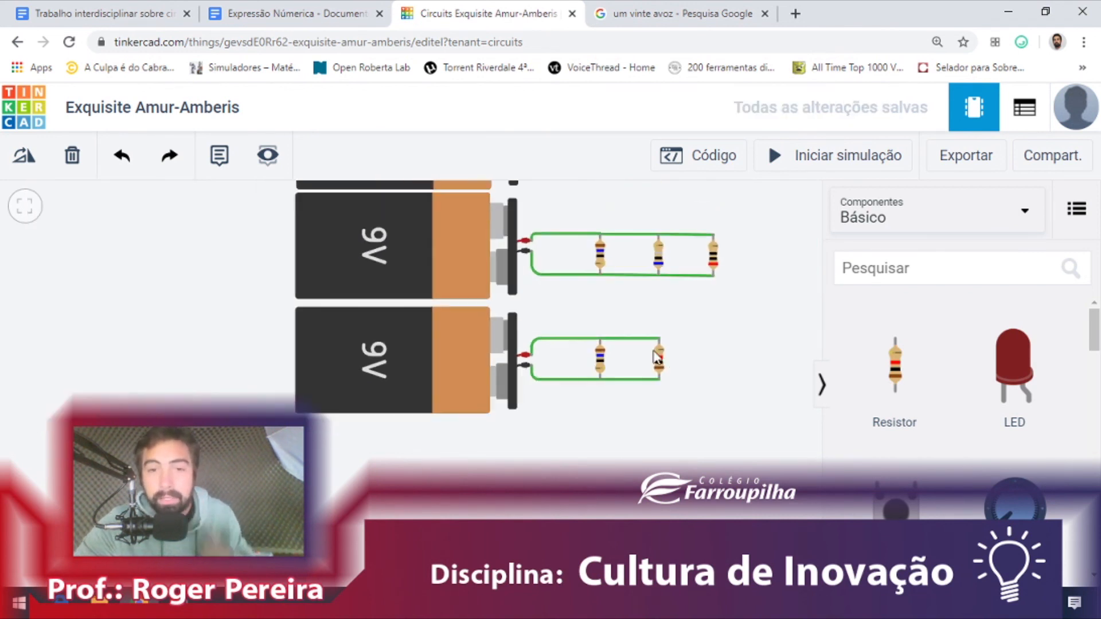
{"action": "left_click_drag", "start_coordinate": [744, 207], "coordinate": [724, 312]}
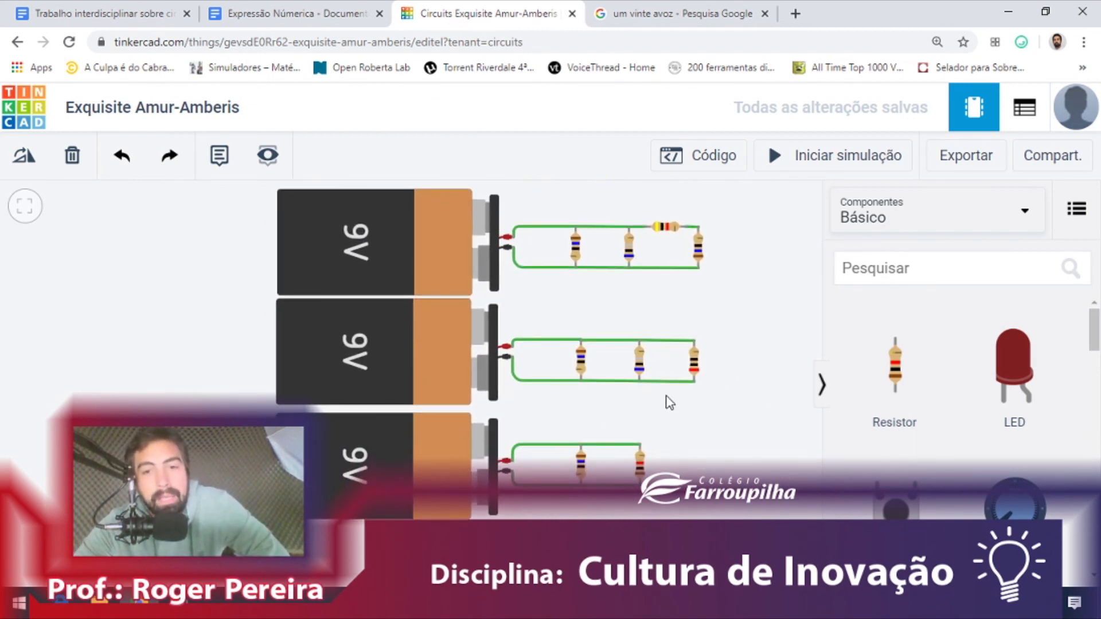
{"action": "scroll", "coordinate": [668, 384], "scroll_direction": "down", "scroll_amount": 1}
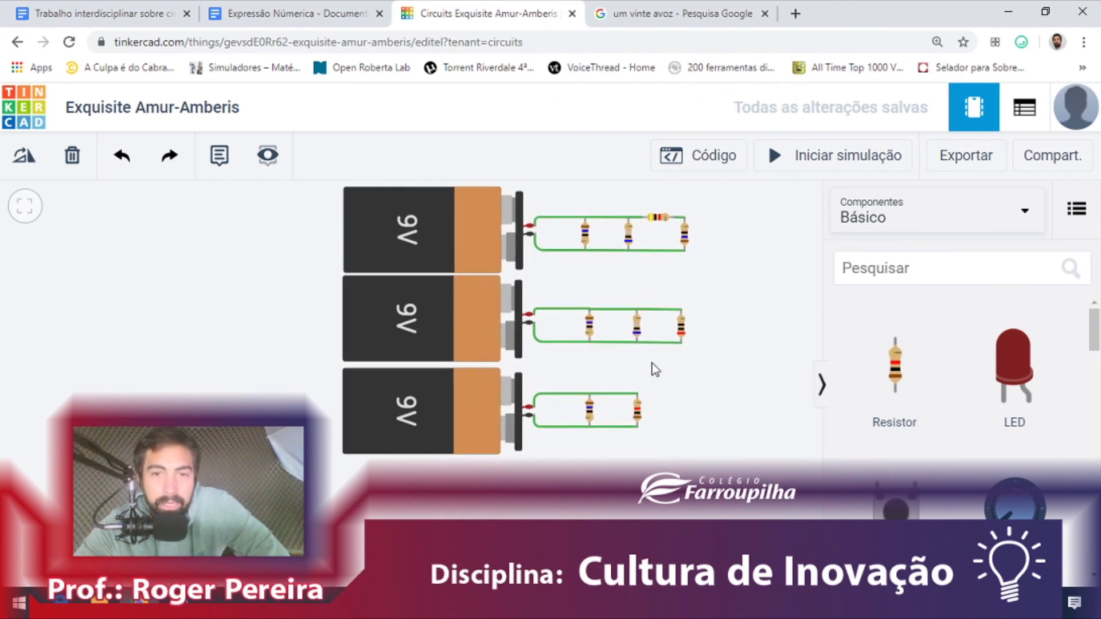
{"action": "scroll", "coordinate": [654, 367], "scroll_direction": "up", "scroll_amount": 2}
{"action": "left_click_drag", "start_coordinate": [745, 267], "coordinate": [746, 312]}
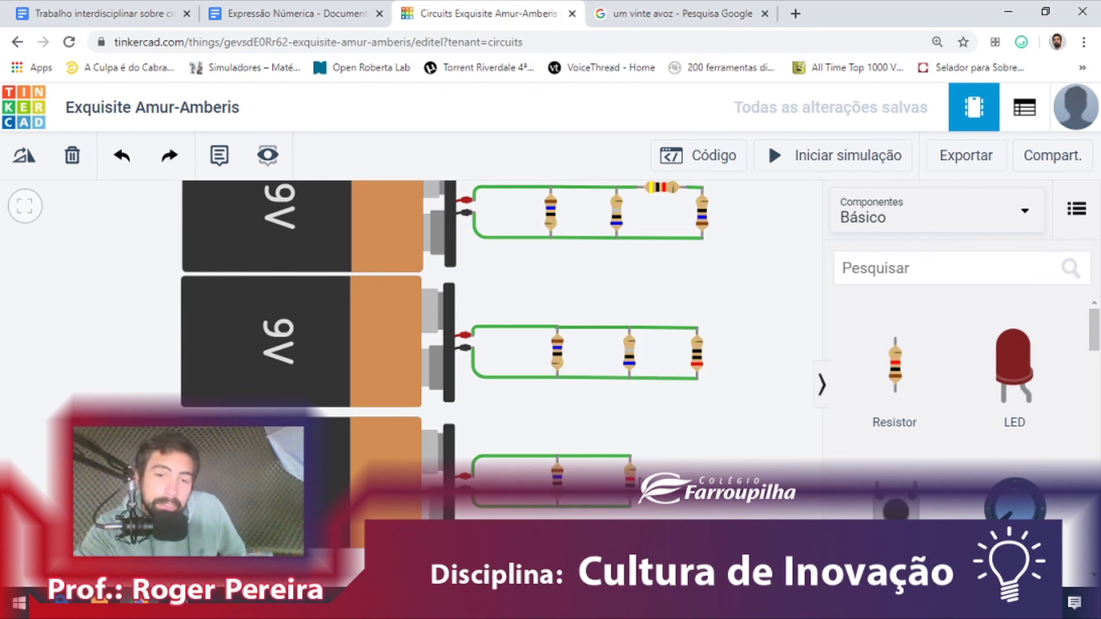
{"action": "scroll", "coordinate": [659, 449], "scroll_direction": "down", "scroll_amount": 3}
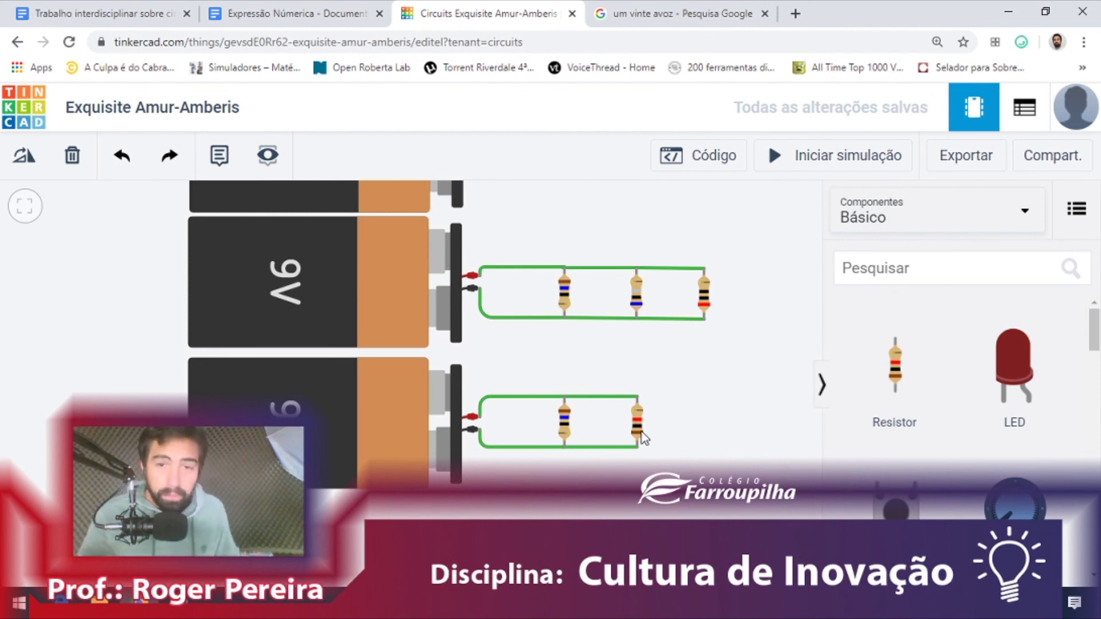
{"action": "scroll", "coordinate": [769, 389], "scroll_direction": "up", "scroll_amount": 3}
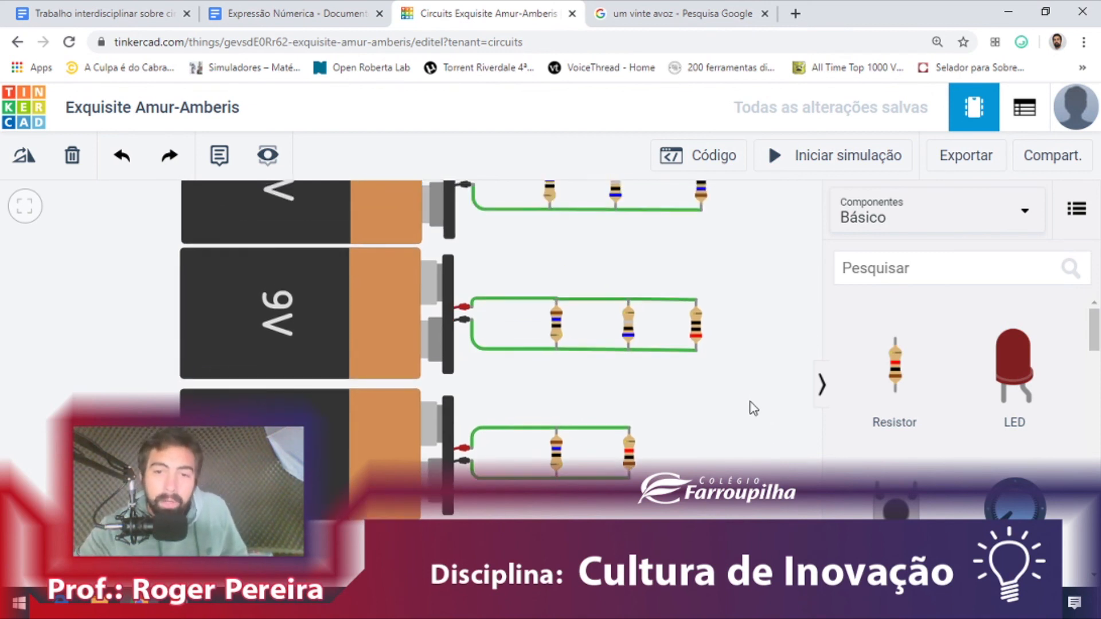
{"action": "scroll", "coordinate": [749, 360], "scroll_direction": "up", "scroll_amount": 2}
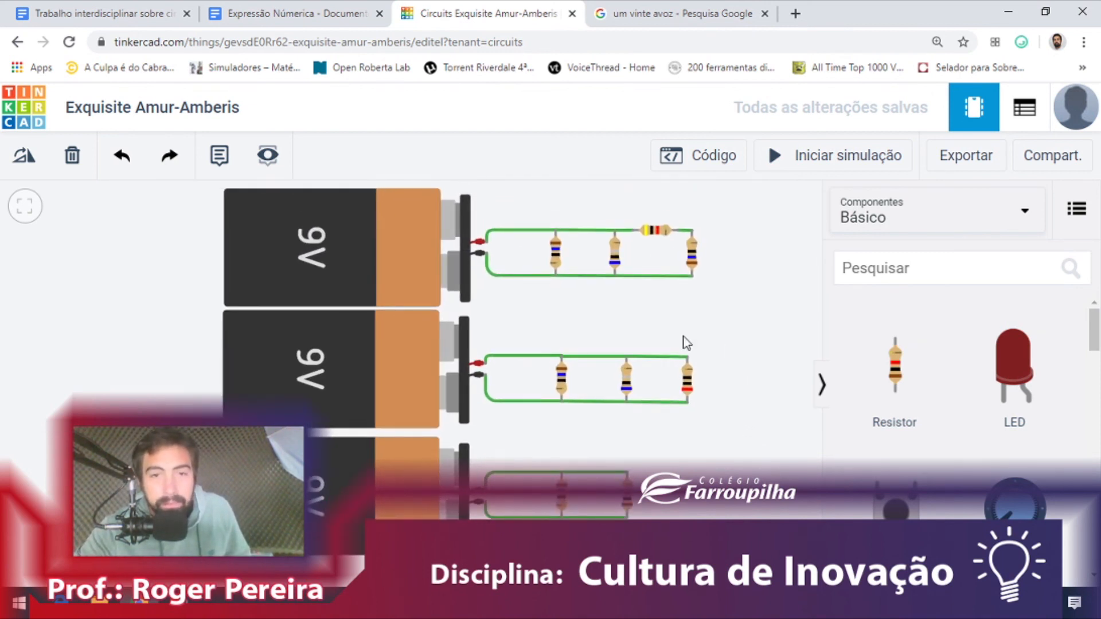